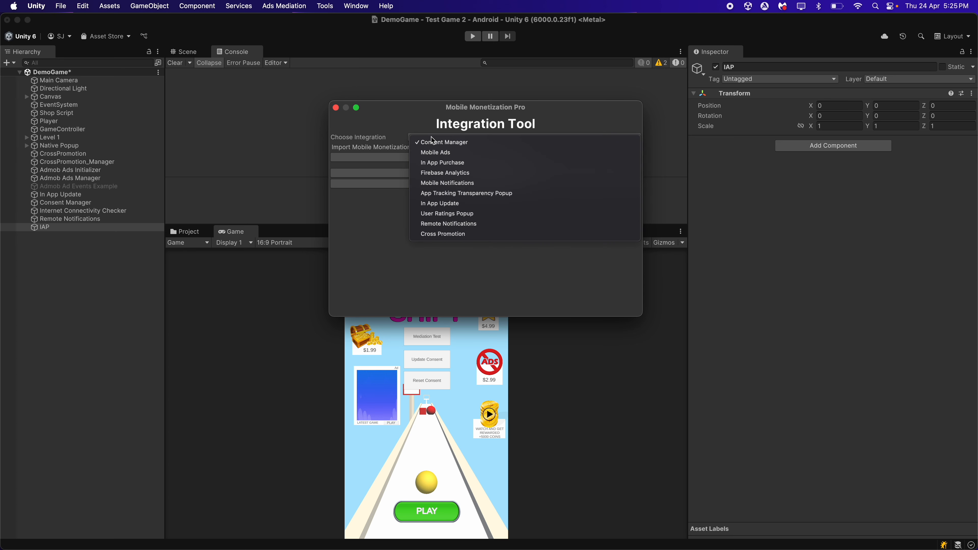
# - Choose the In App Purchase integration, import all files of its required script package, and close the Integration Tool
pyautogui.click(445, 163)
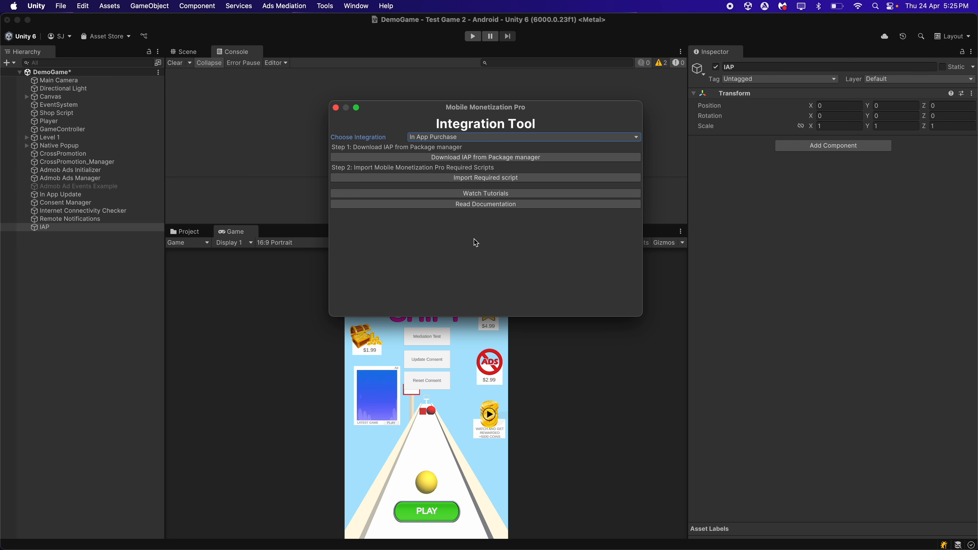
pyautogui.click(492, 180)
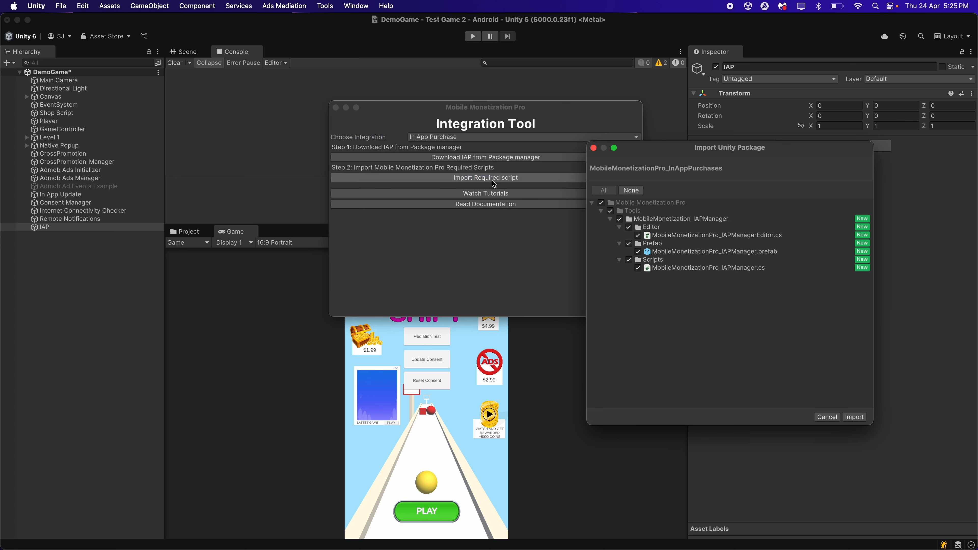
pyautogui.click(853, 417)
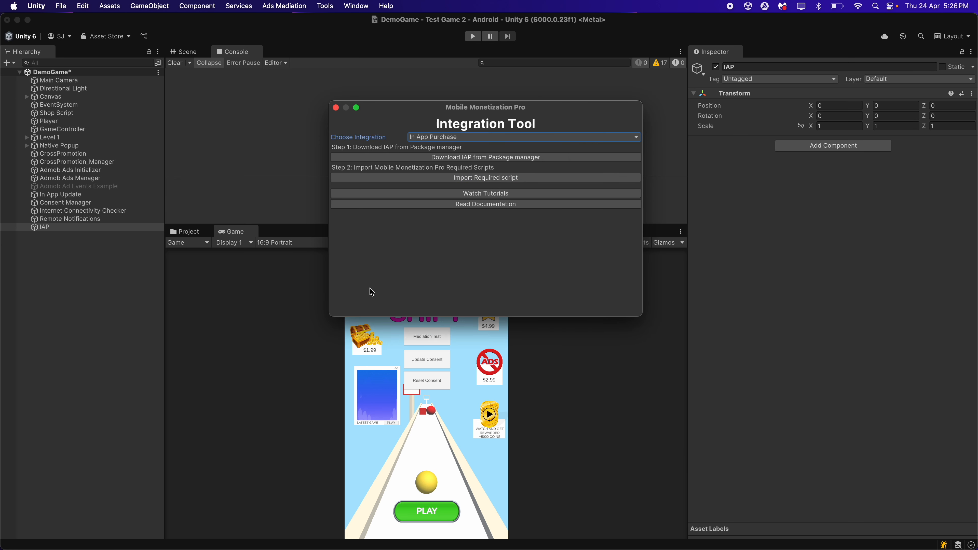
pyautogui.click(335, 109)
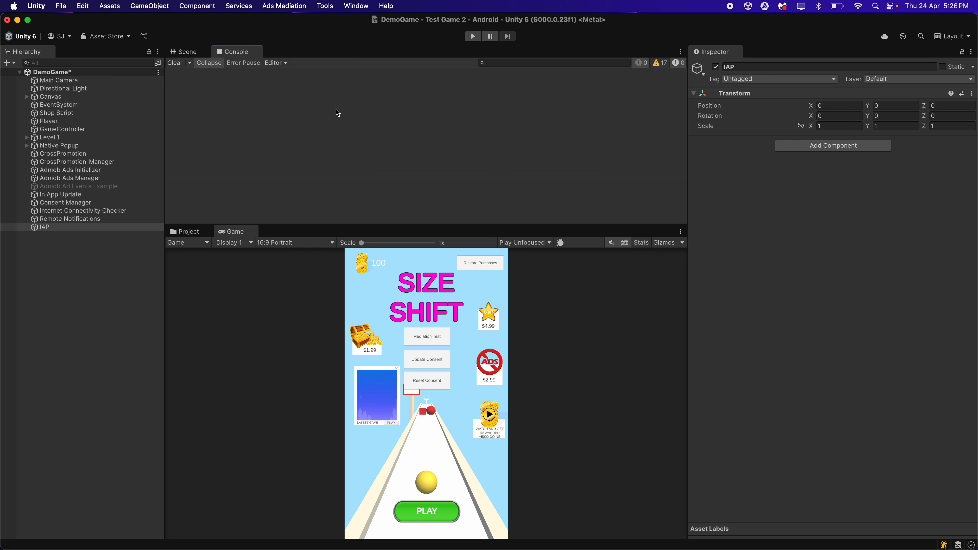
# - Attach the MobileMonetizationPro_IAPManager script from Mobile Monetization Pro/Tools/MobileMonetization_IAPManager/Scripts to the IAP object and return to the Game view
pyautogui.click(199, 231)
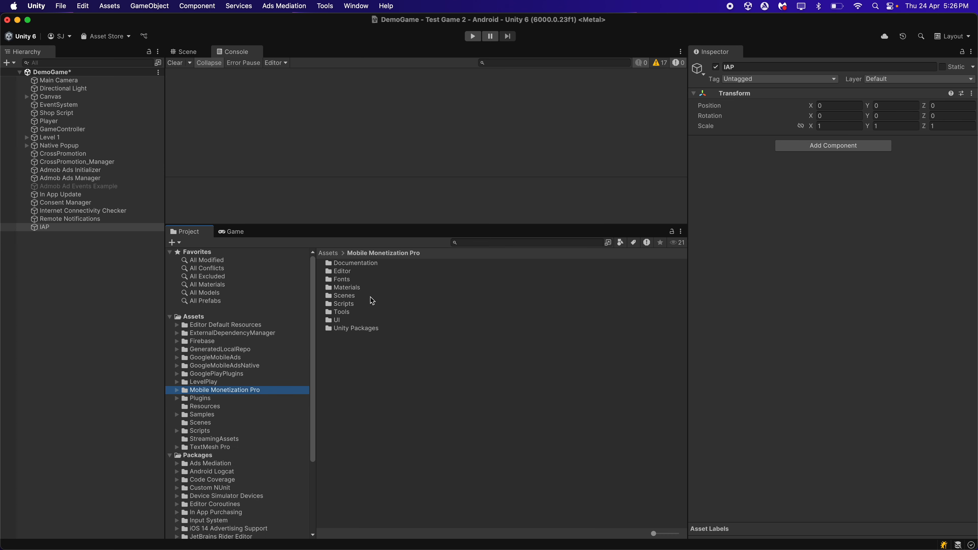
pyautogui.doubleClick(354, 313)
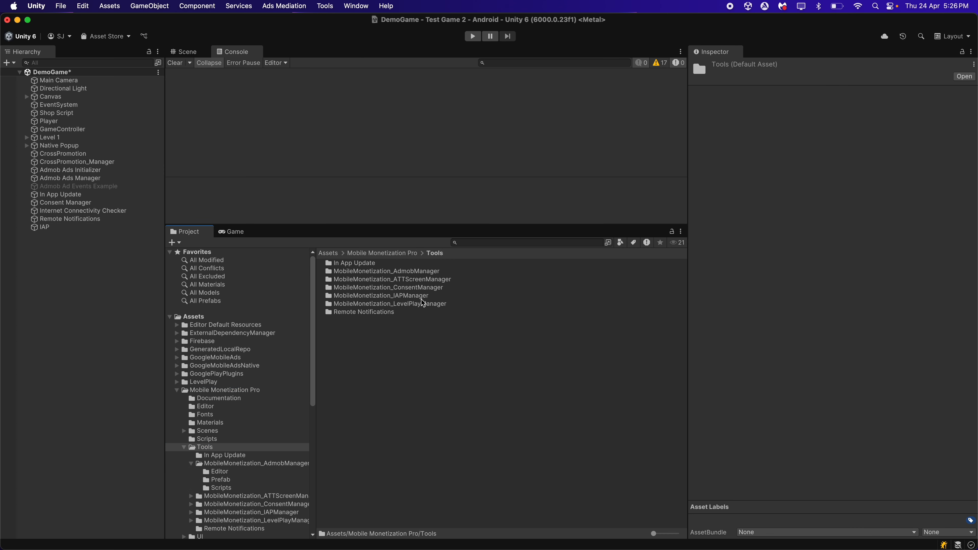
pyautogui.click(412, 298)
pyautogui.doubleClick(430, 298)
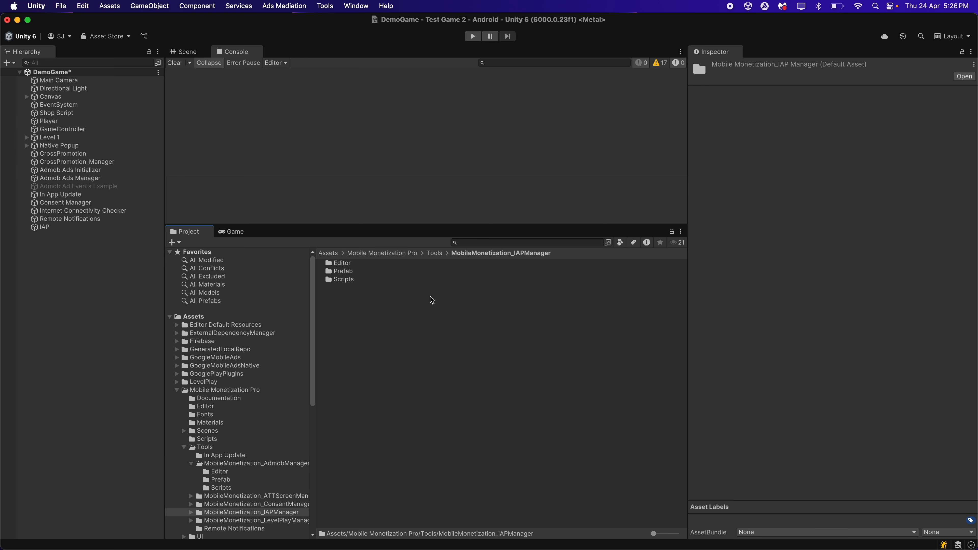
pyautogui.doubleClick(354, 280)
pyautogui.click(108, 227)
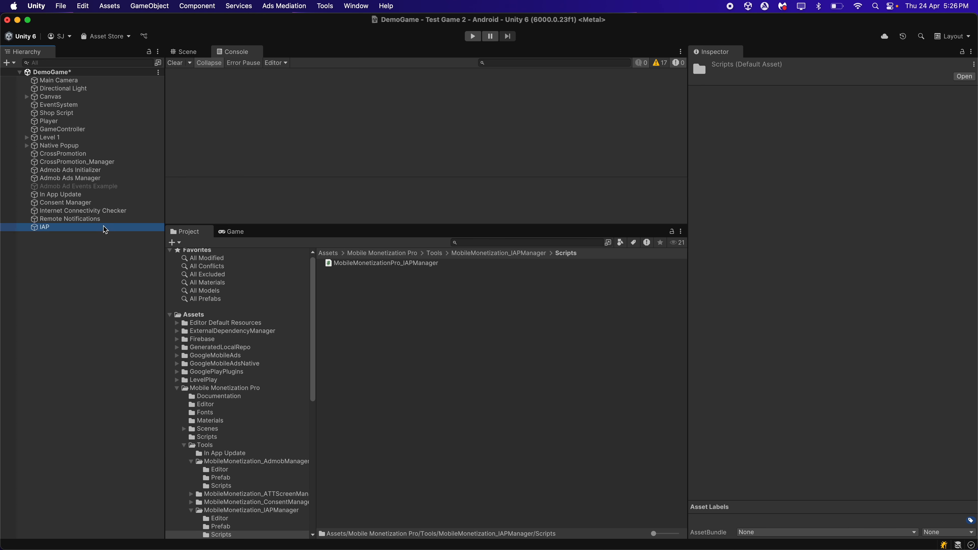
pyautogui.moveTo(372, 264); pyautogui.dragTo(807, 264)
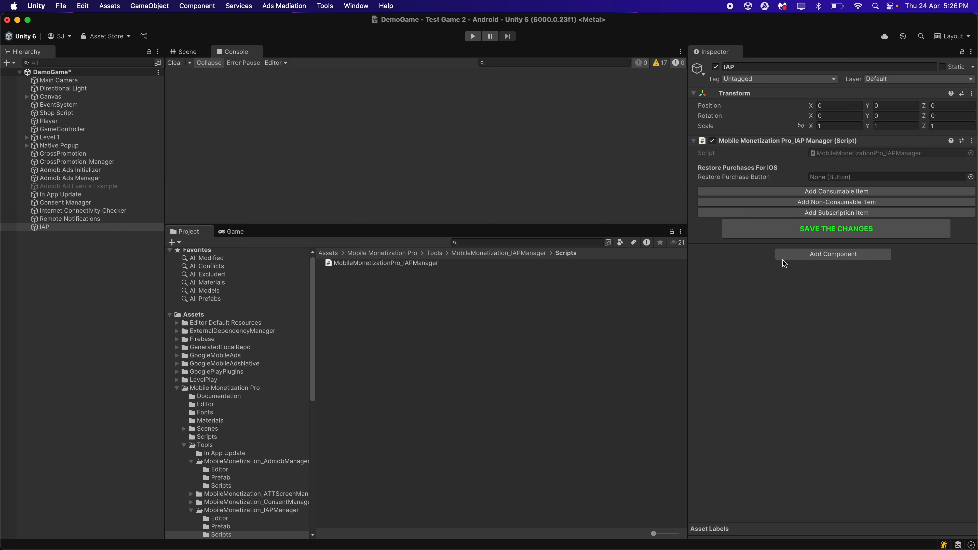
pyautogui.click(177, 389)
pyautogui.click(233, 231)
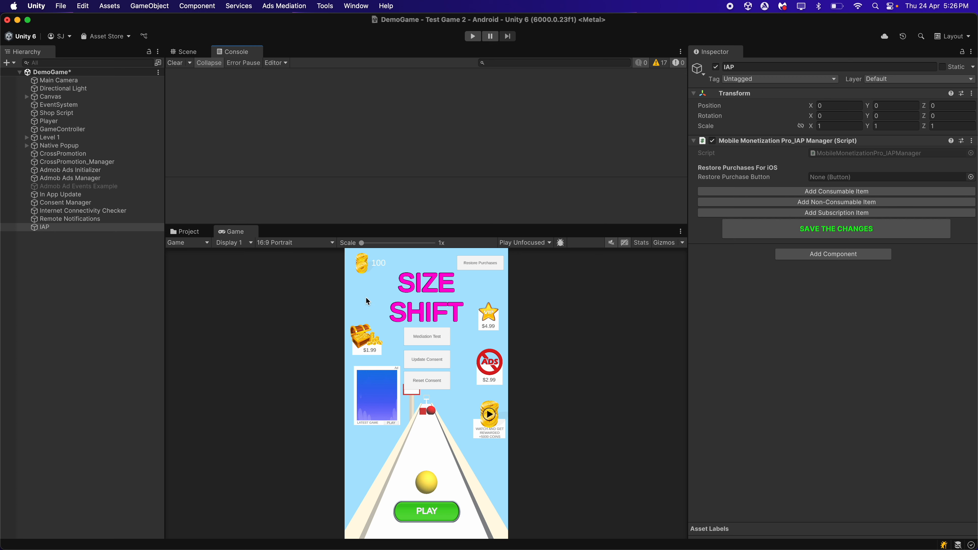
# - Frame the Canvas in the Scene view in 2D mode, close up on the Restore Purchases button
pyautogui.click(184, 51)
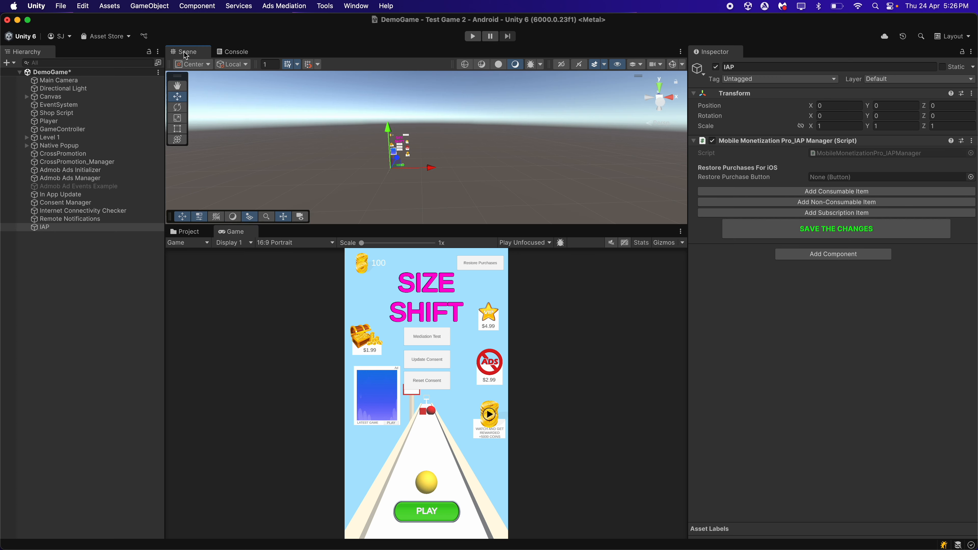
pyautogui.click(79, 97)
pyautogui.doubleClick(78, 98)
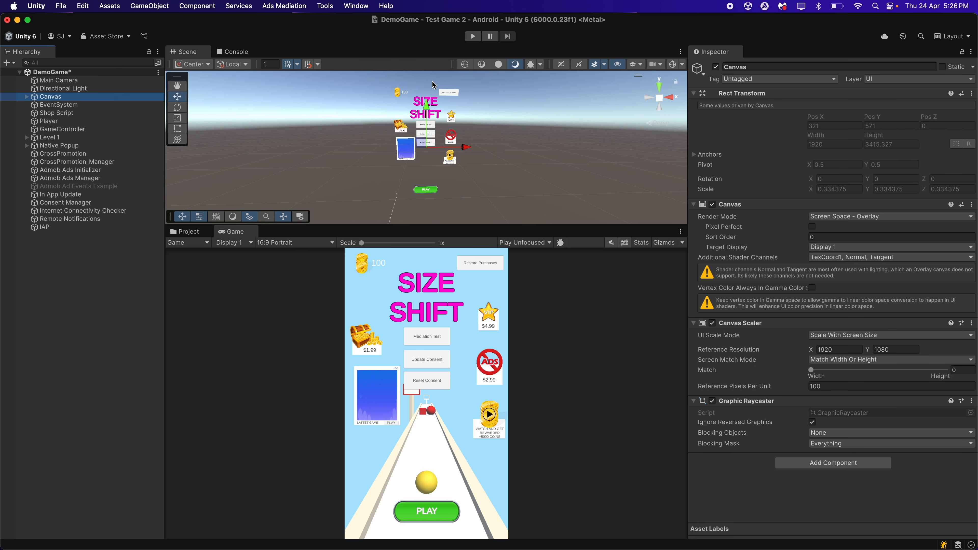
pyautogui.click(562, 65)
pyautogui.scroll(6, 433, 107)
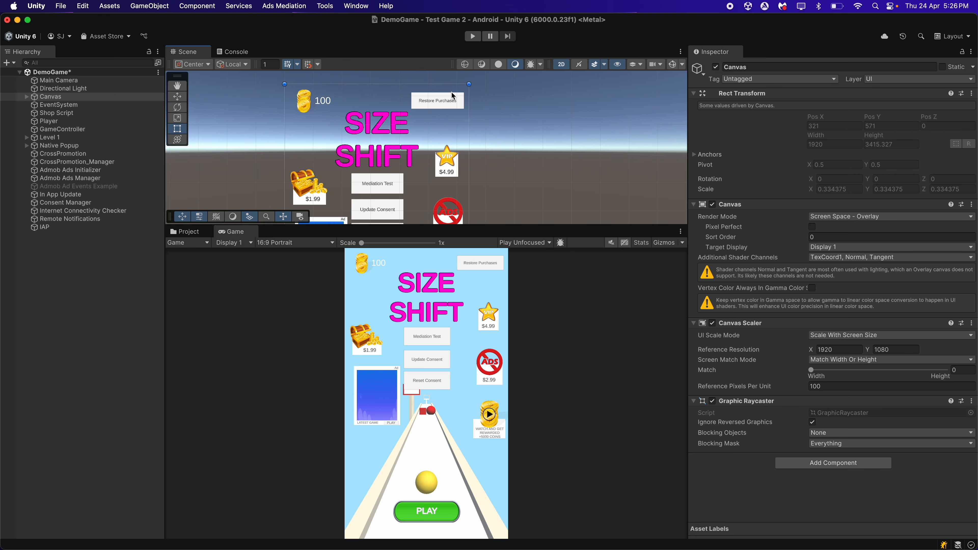
pyautogui.scroll(2, 433, 107)
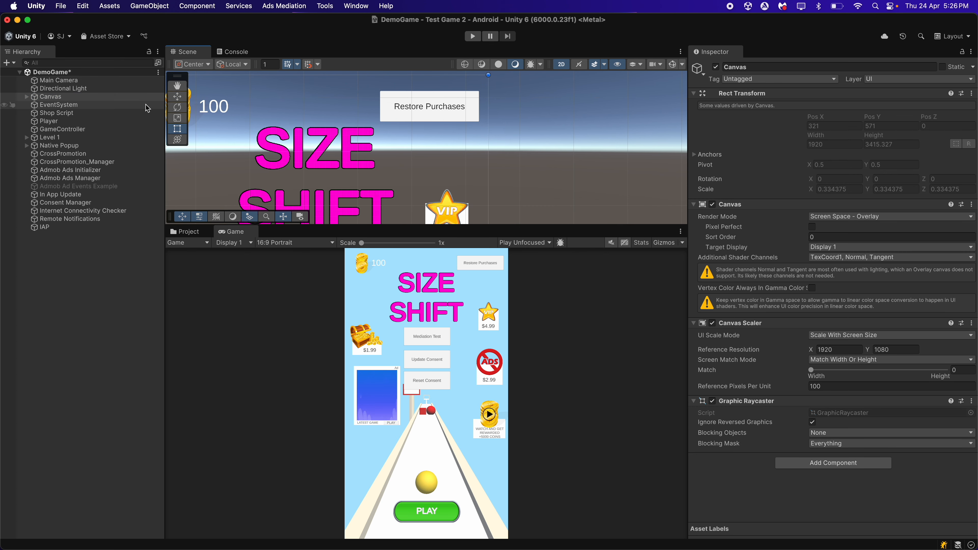
# - Assign the Restore purchase button from the Canvas Menu to the IAP object's Restore Purchase Button field
pyautogui.click(65, 228)
pyautogui.click(26, 99)
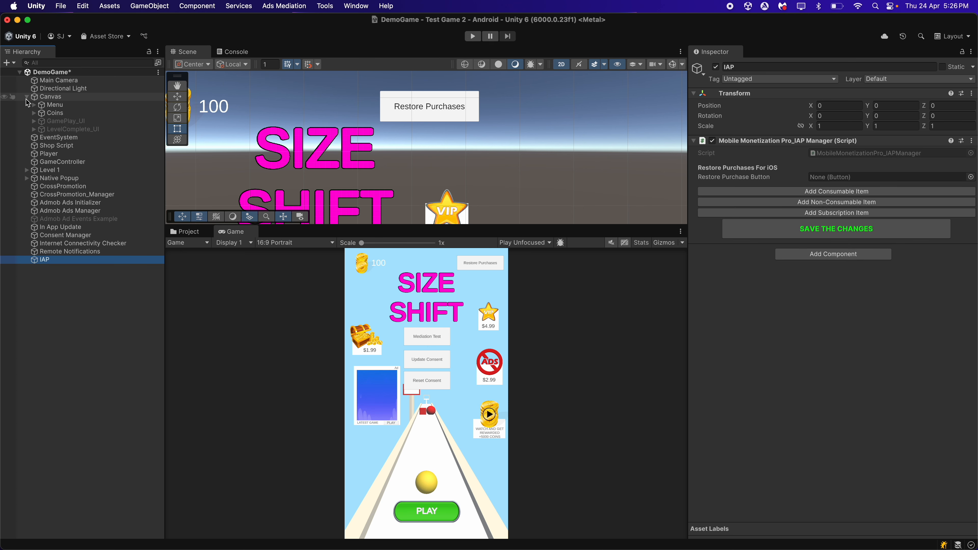
pyautogui.click(33, 106)
pyautogui.moveTo(86, 194); pyautogui.dragTo(886, 177)
pyautogui.click(26, 97)
pyautogui.click(632, 333)
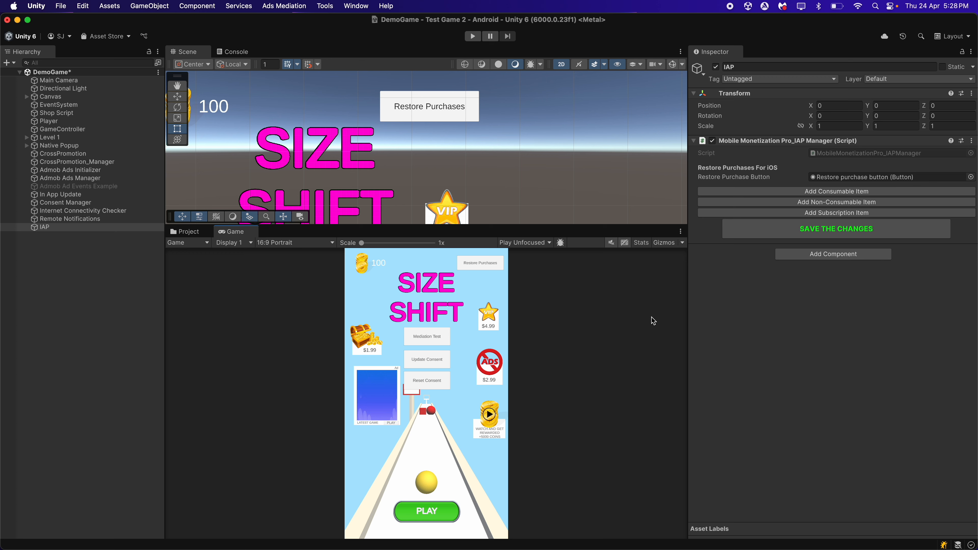
# - Add one consumable item, one non-consumable item and one subscription item to the IAP Manager
pyautogui.click(796, 190)
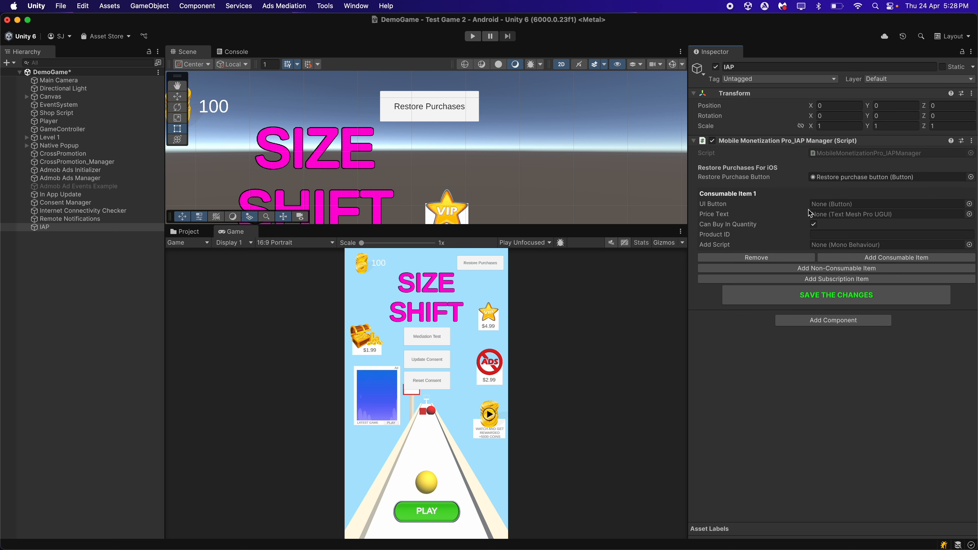
pyautogui.click(819, 267)
pyautogui.click(822, 375)
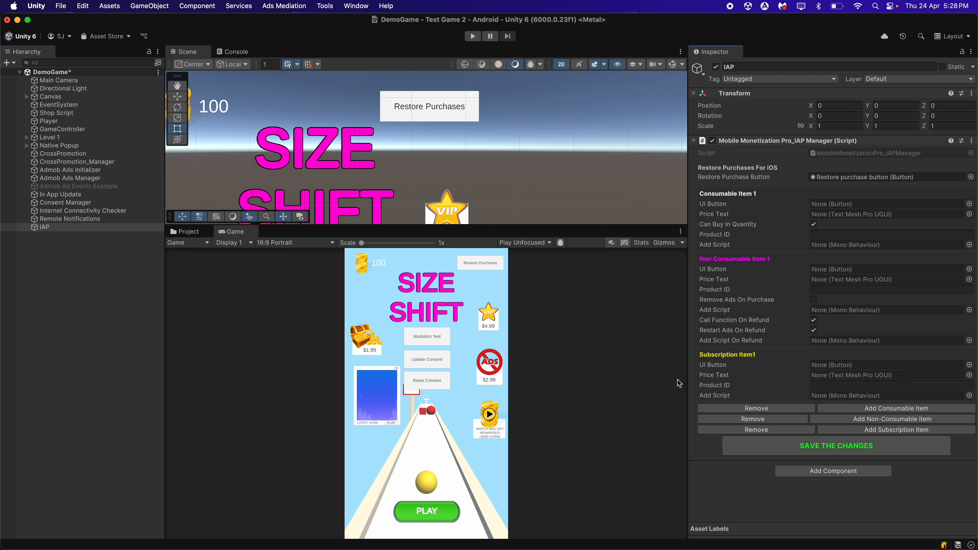
# - Add a second consumable and a second non-consumable item to the IAP Manager and remove both extras again
pyautogui.click(903, 408)
pyautogui.scroll(-2, 884, 454)
pyautogui.click(887, 459)
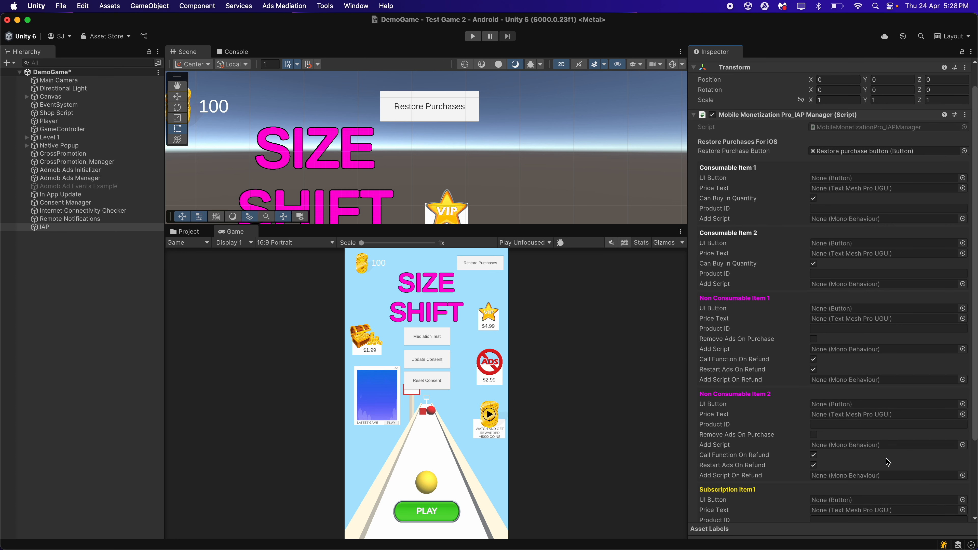
pyautogui.scroll(-6, 888, 447)
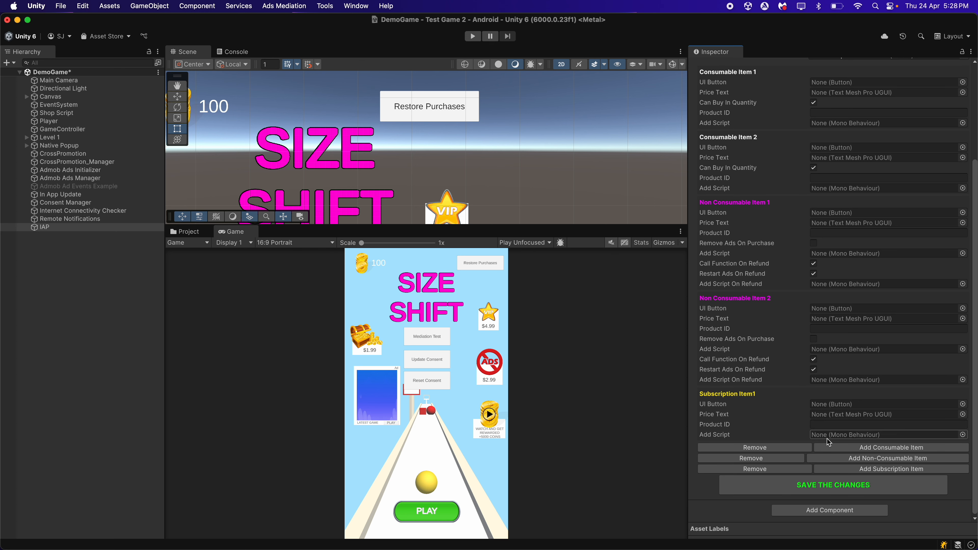
pyautogui.click(790, 458)
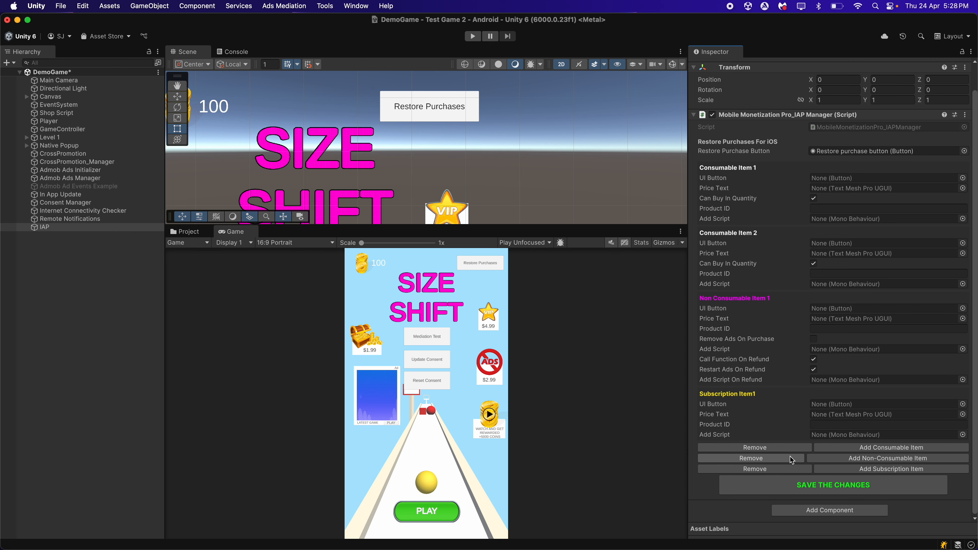
pyautogui.click(783, 448)
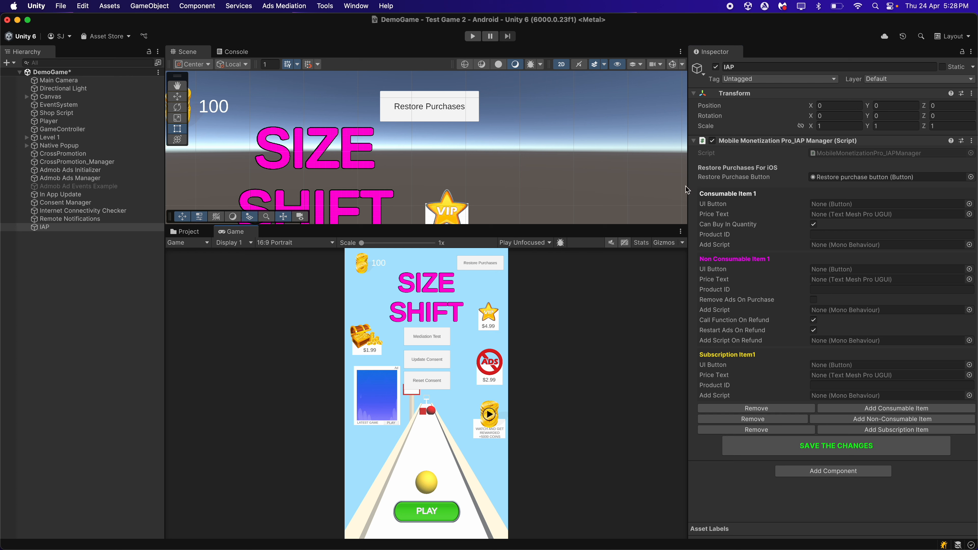
# - Examine the coin chest purchase button in the Scene view and inspect the CHEST object's components and children under CHEST_BG
pyautogui.scroll(-3, 493, 137)
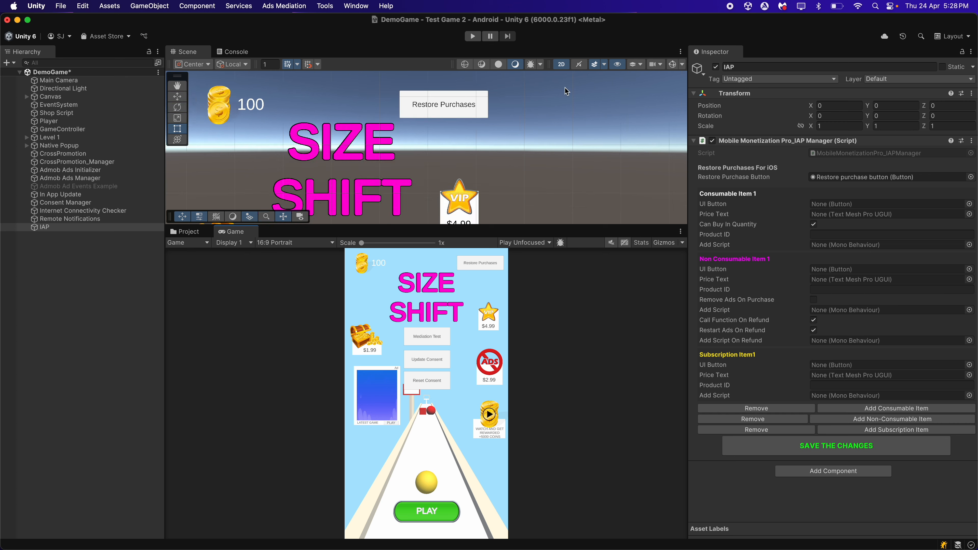
pyautogui.scroll(5, 439, 128)
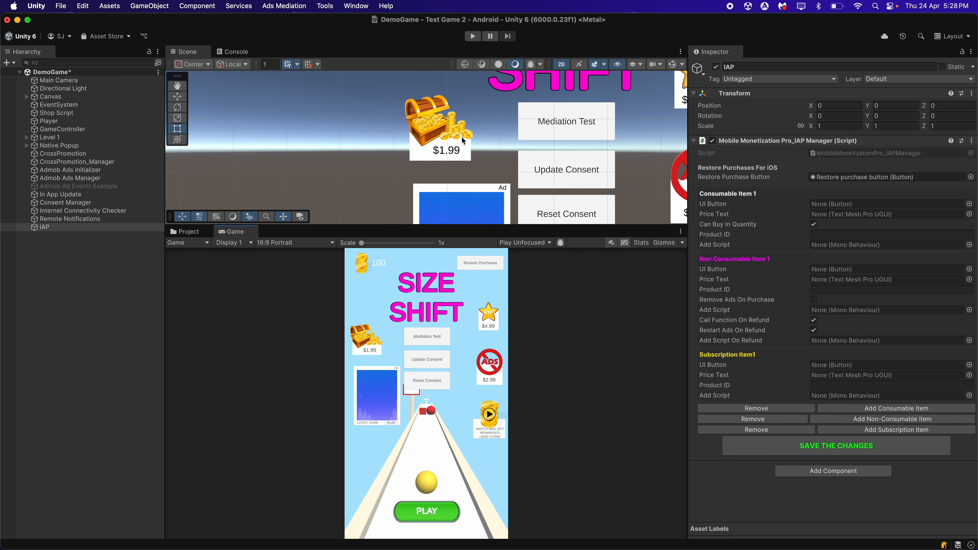
pyautogui.scroll(2, 463, 138)
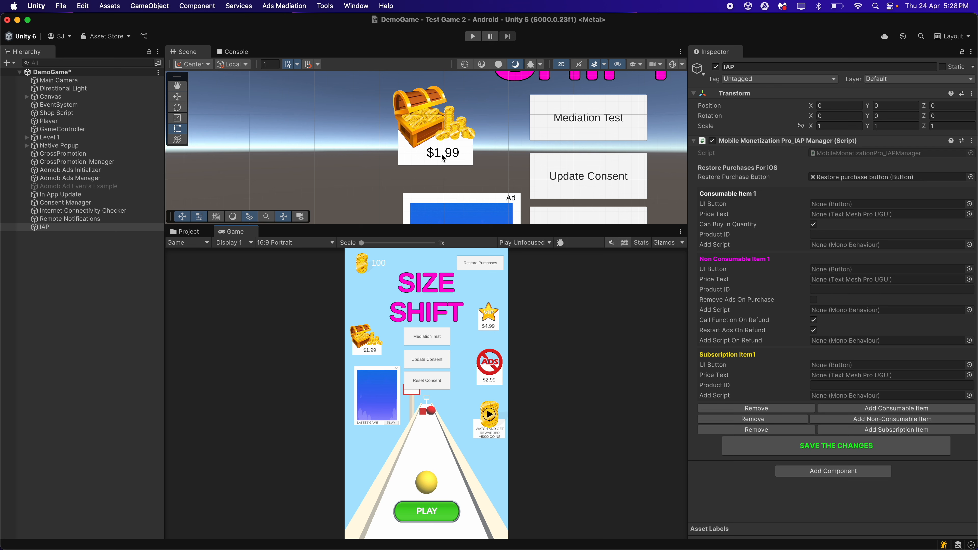
pyautogui.scroll(-5, 531, 155)
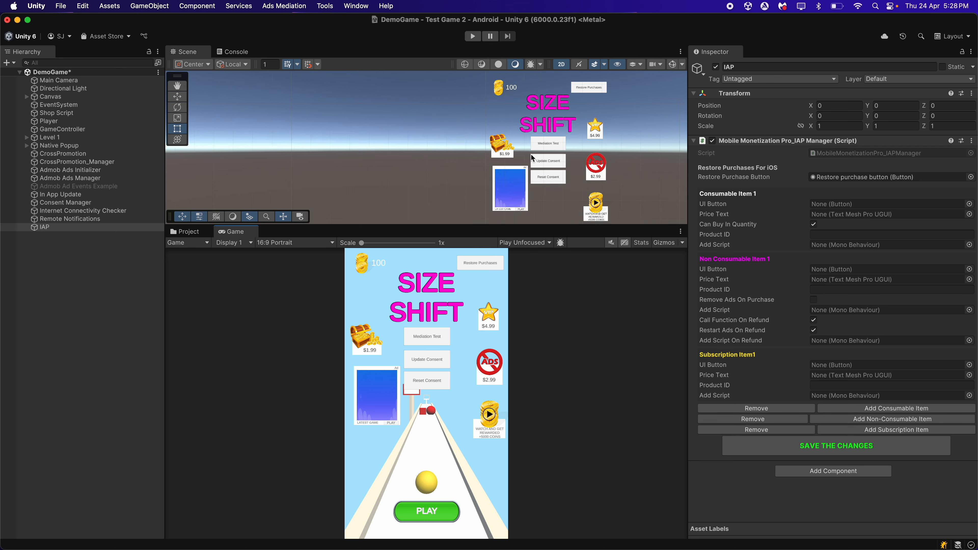
pyautogui.scroll(5, 599, 162)
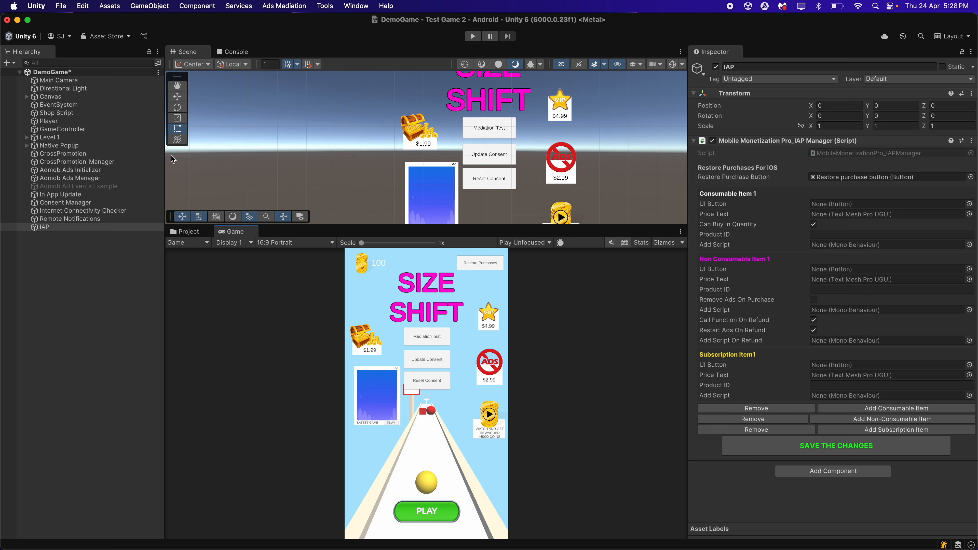
pyautogui.click(26, 96)
pyautogui.click(41, 121)
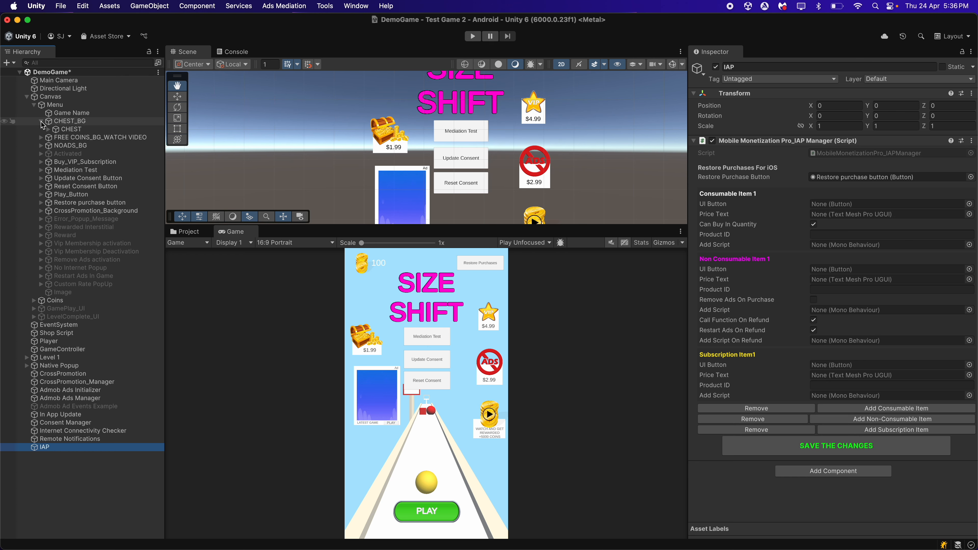
pyautogui.click(78, 131)
pyautogui.press('Right')
pyautogui.press('Down')
pyautogui.press('Up')
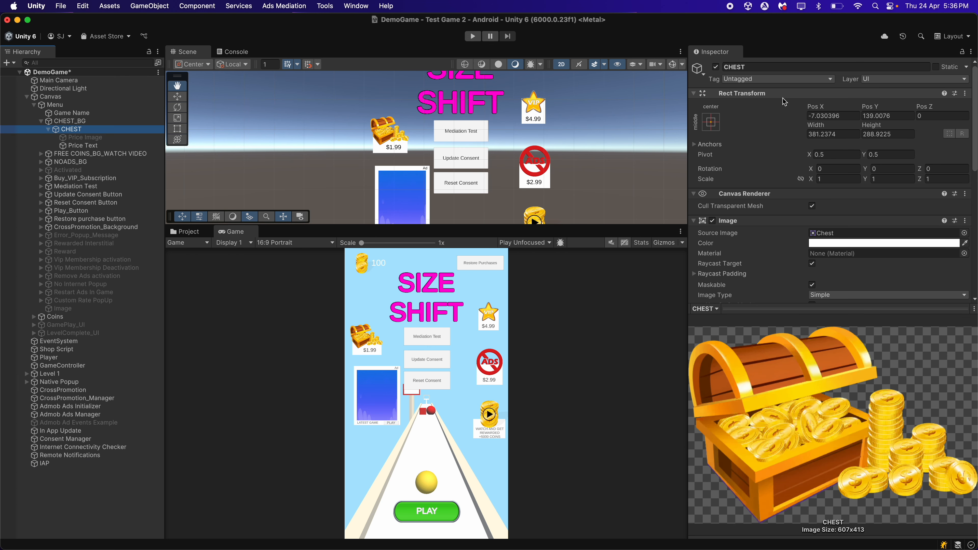
pyautogui.scroll(-10, 782, 116)
pyautogui.scroll(-3, 778, 135)
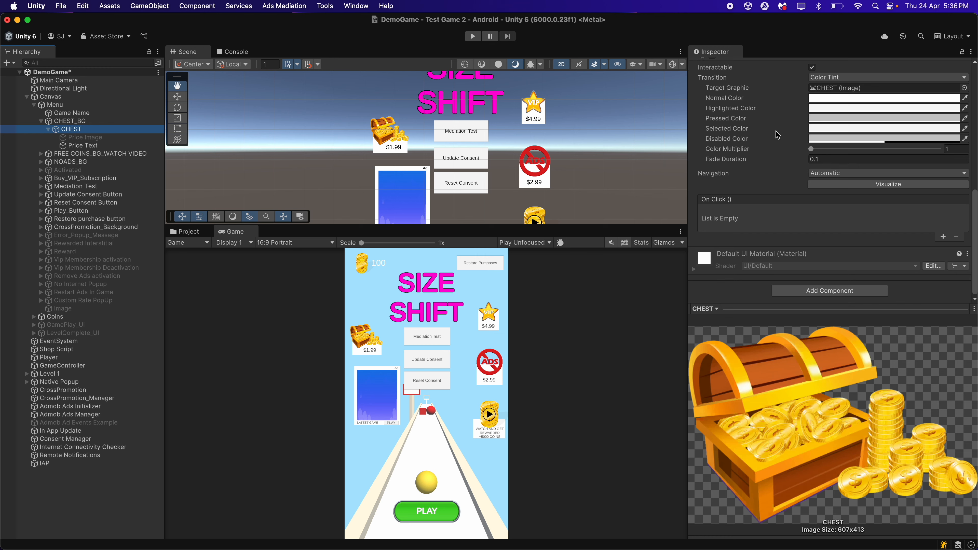
# - Assign CHEST as the UI Button and its Price Text child as the Price Text of Consumable Item 1 on the IAP object
pyautogui.click(44, 464)
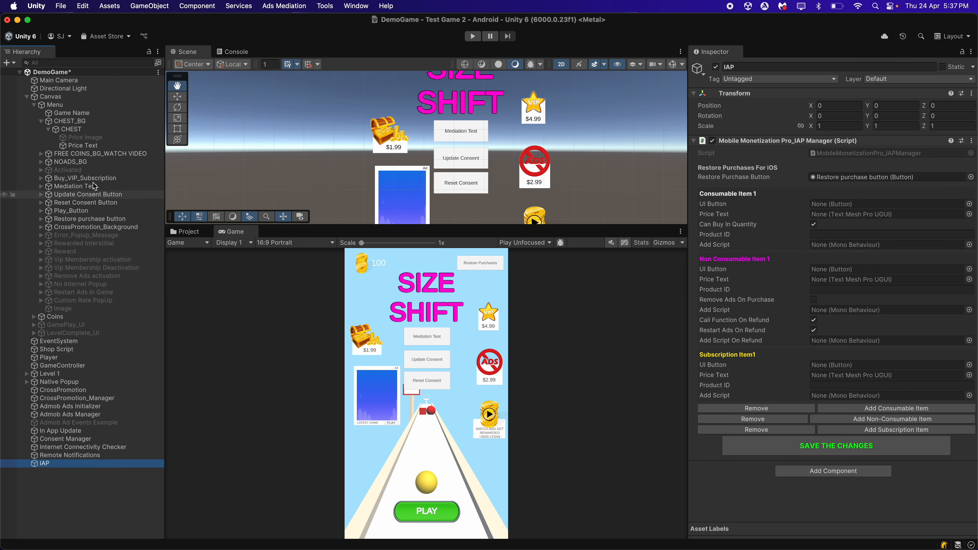
pyautogui.moveTo(108, 130); pyautogui.dragTo(880, 204)
pyautogui.moveTo(81, 146); pyautogui.dragTo(844, 218)
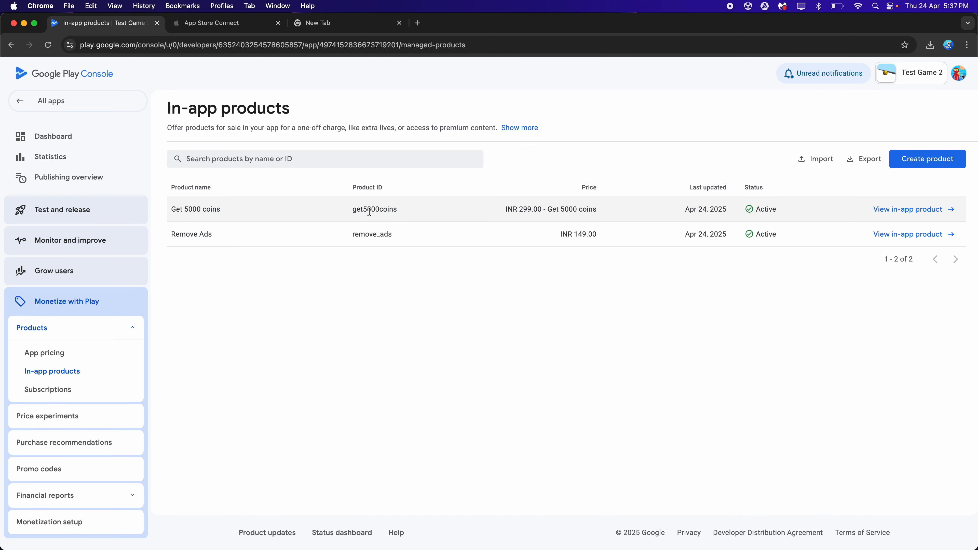
# - In Google Play Console's in-app products list, copy the product ID get5000coins and go to the App Store Connect tab
pyautogui.doubleClick(370, 212)
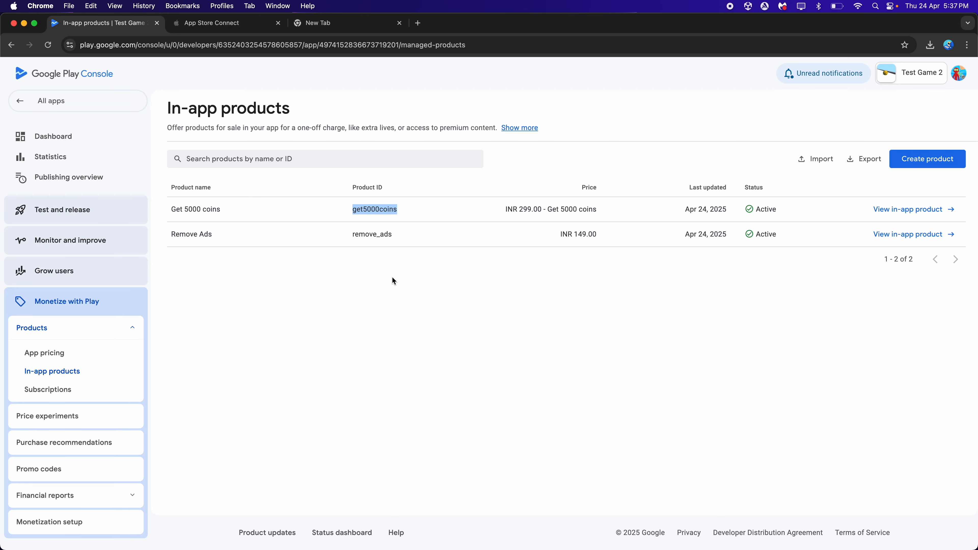
pyautogui.press('super+c')
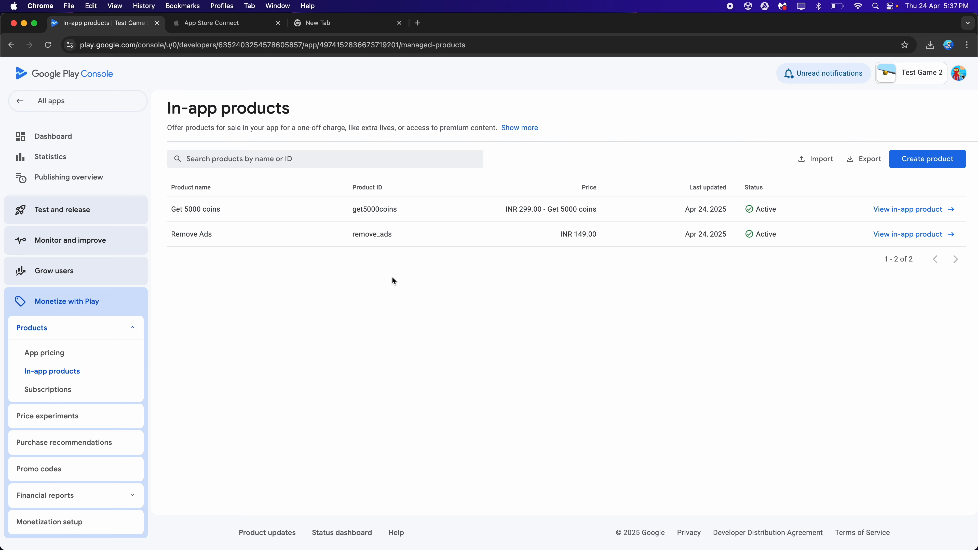
pyautogui.hotkey('ctrl', 'Tab')
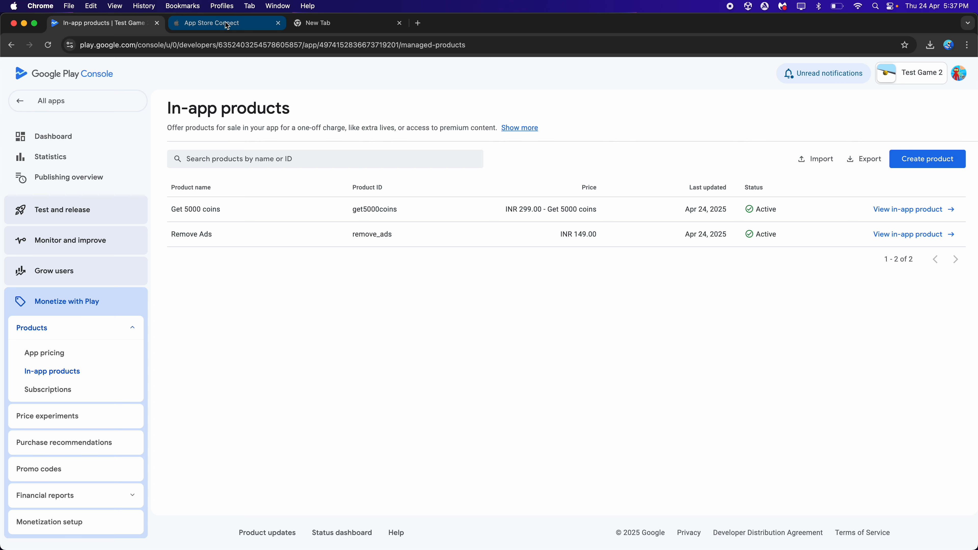
# - Return to Unity and paste get5000coins as the Product ID of Consumable Item 1 in the IAP Manager
pyautogui.click(105, 23)
pyautogui.click(24, 23)
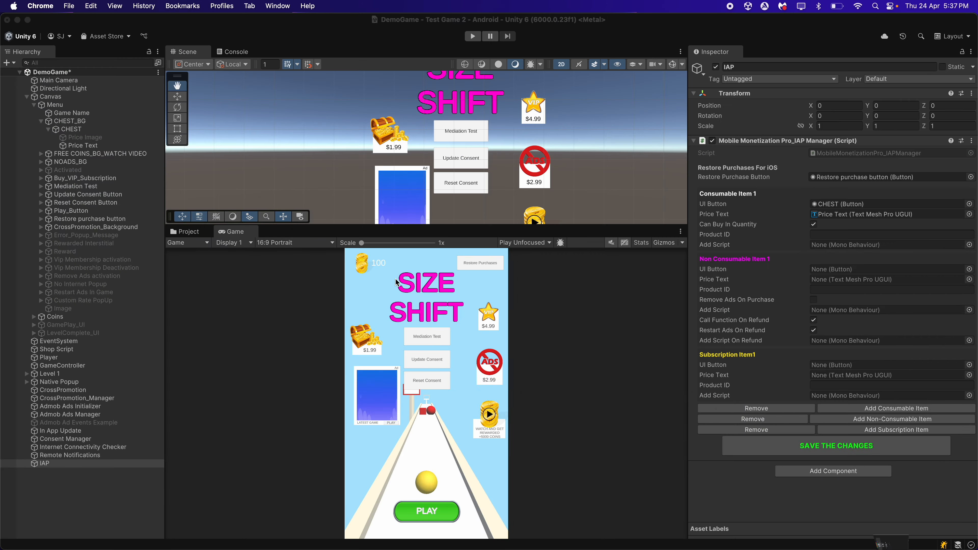
pyautogui.click(839, 235)
pyautogui.press('super+v')
pyautogui.click(595, 348)
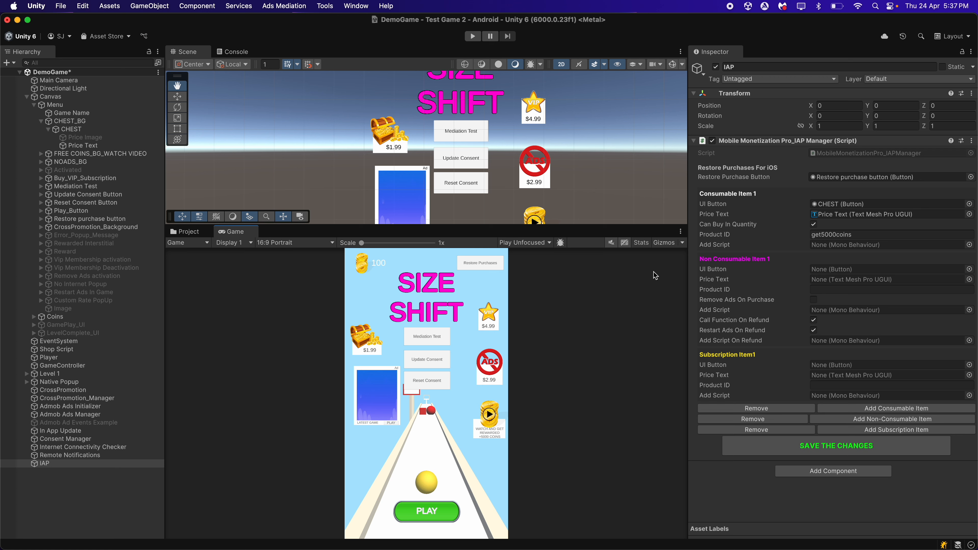
# - Assign the Shop Script object as Consumable Item 1's script and set its function to invoke to BuyMoreCoins
pyautogui.moveTo(82, 348); pyautogui.dragTo(841, 245)
pyautogui.click(840, 248)
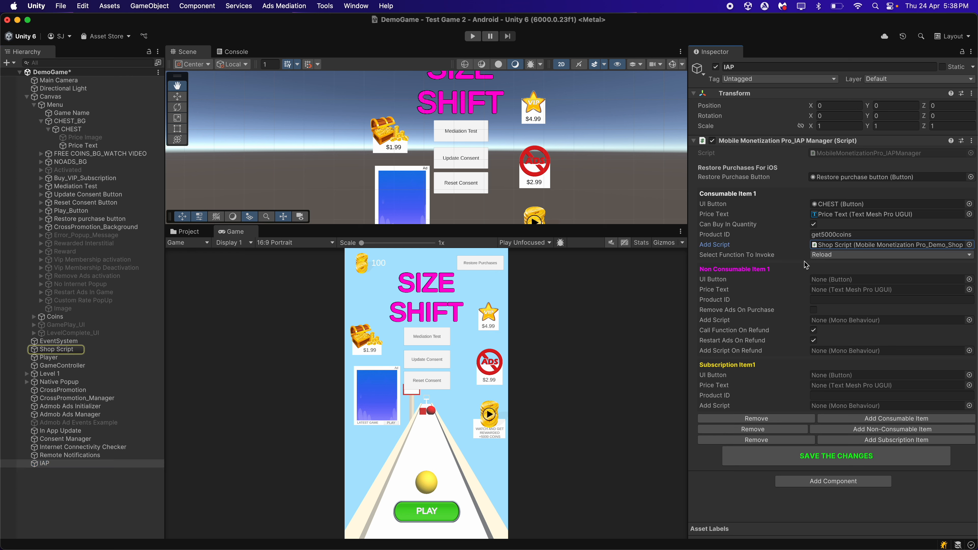
pyautogui.click(821, 256)
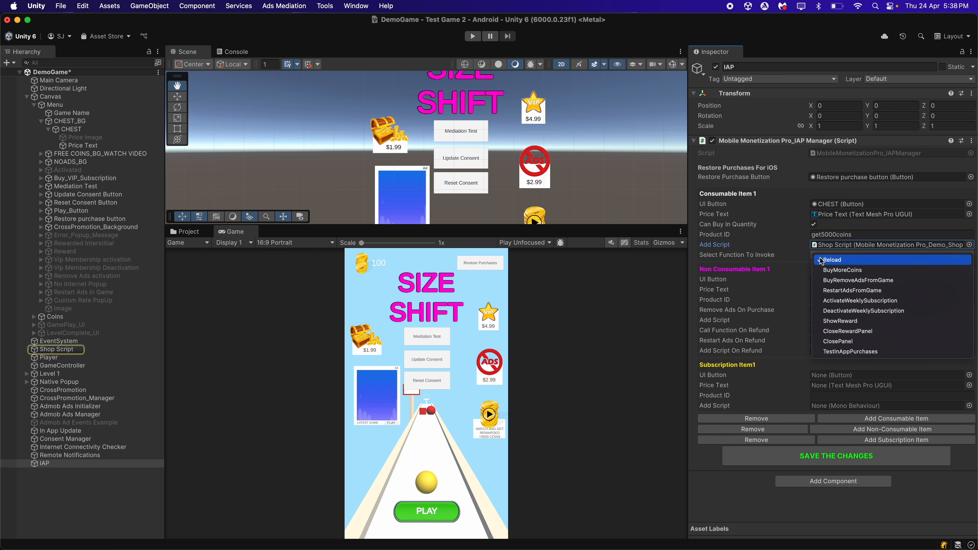
pyautogui.click(837, 270)
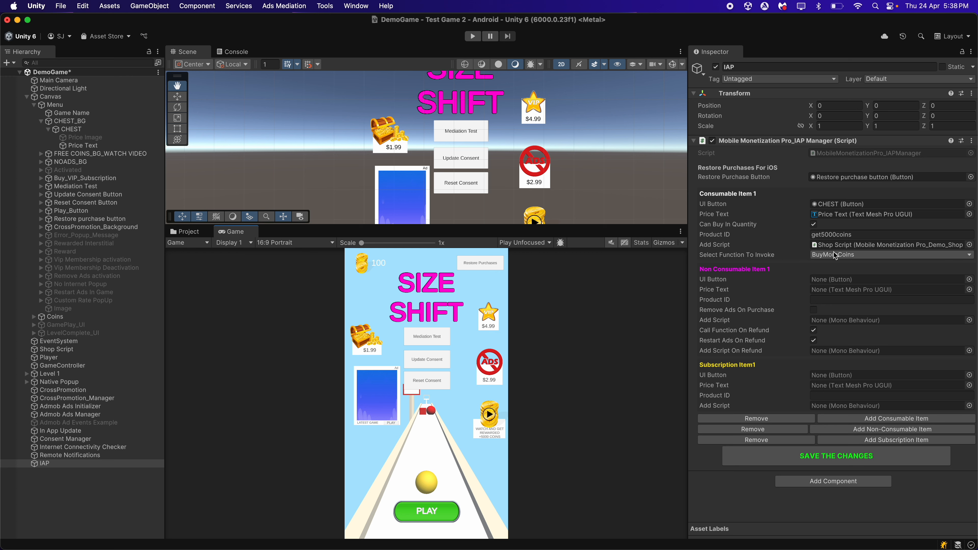
pyautogui.click(824, 251)
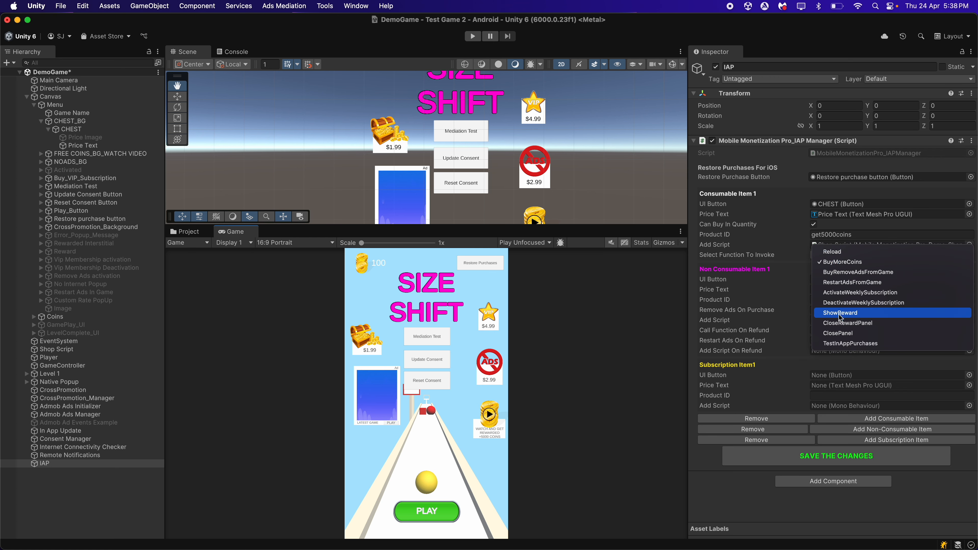
pyautogui.click(541, 366)
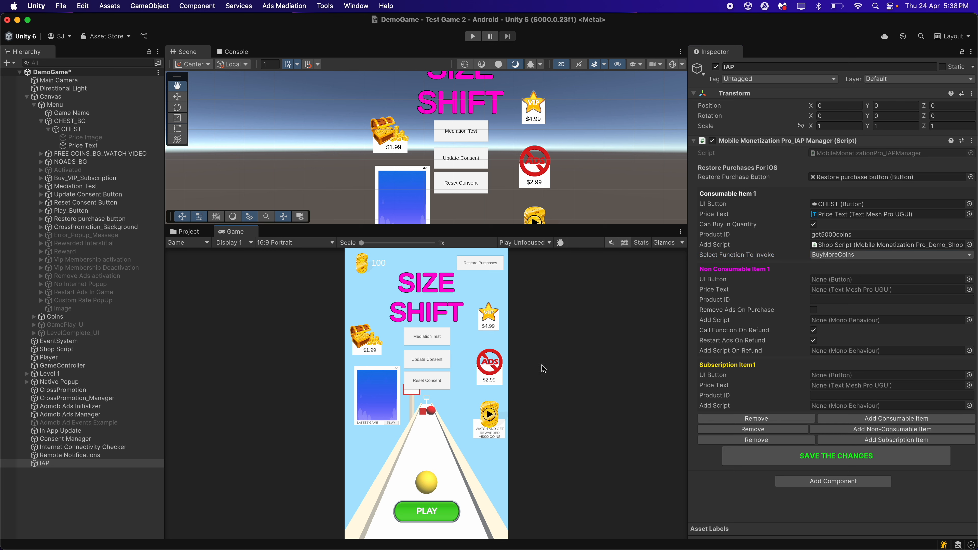
# - Open the Shop Script object's MobileMonetizationPro_Demo_ShopScript in Visual Studio and examine the BuyMoreCoins function line by line
pyautogui.click(98, 350)
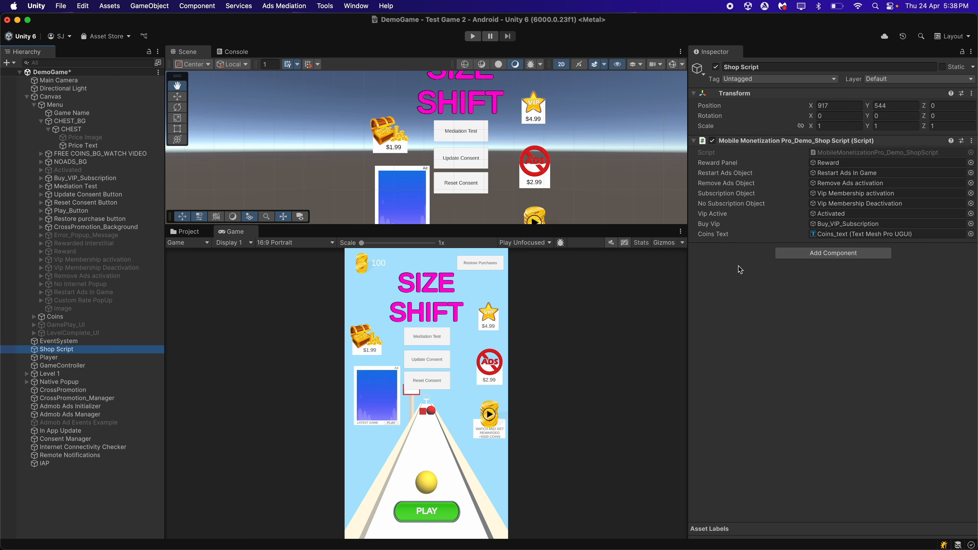
pyautogui.doubleClick(862, 154)
pyautogui.scroll(-5, 455, 180)
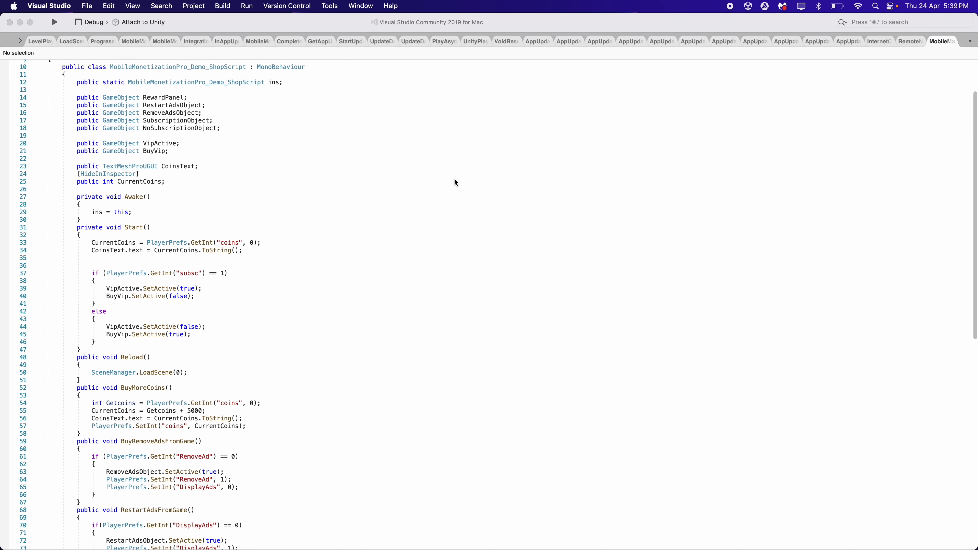
pyautogui.moveTo(70, 357); pyautogui.dragTo(95, 402)
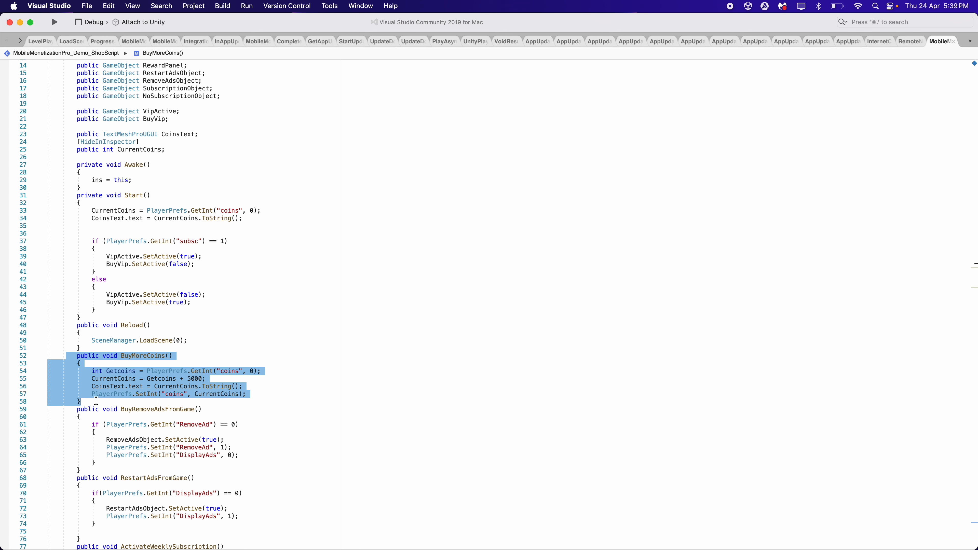
pyautogui.click(81, 364)
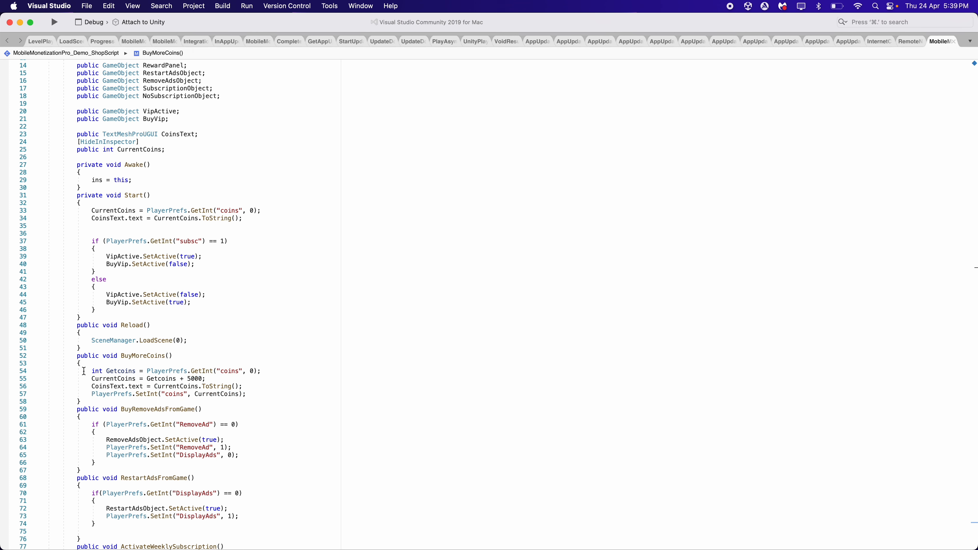
pyautogui.moveTo(85, 372); pyautogui.dragTo(313, 371)
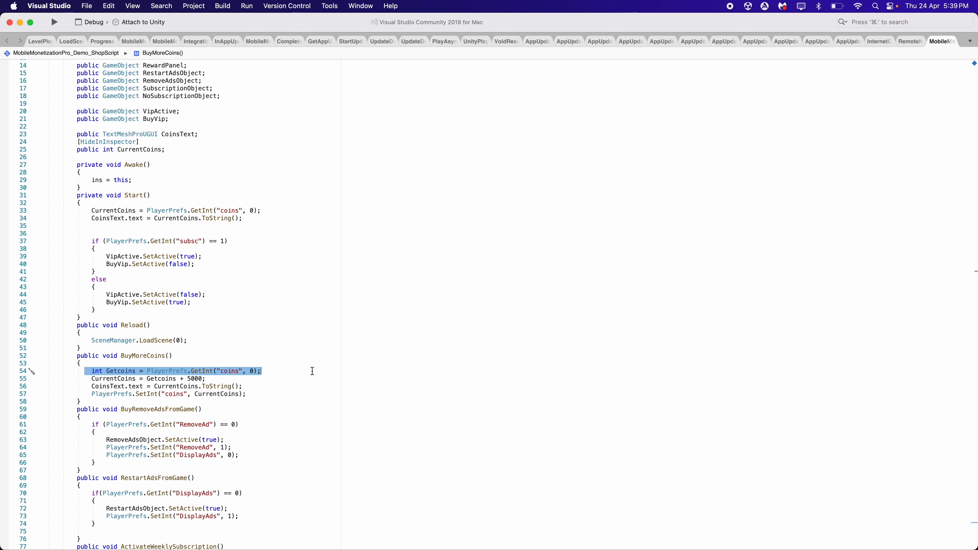
pyautogui.click(167, 393)
pyautogui.moveTo(92, 379); pyautogui.dragTo(252, 379)
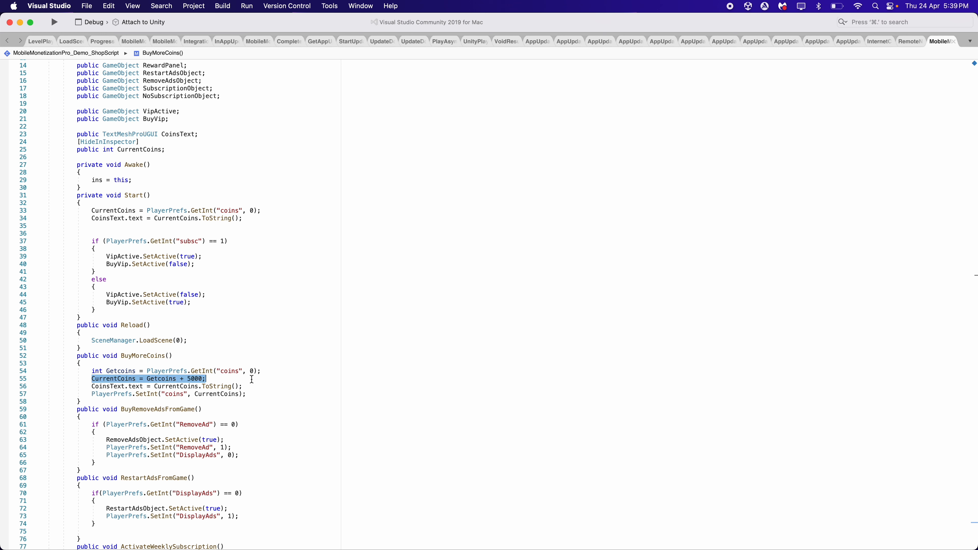
pyautogui.moveTo(89, 386)
pyautogui.mouseDown()
pyautogui.moveTo(253, 385)
pyautogui.moveTo(255, 395)
pyautogui.moveTo(84, 394)
pyautogui.mouseUp()
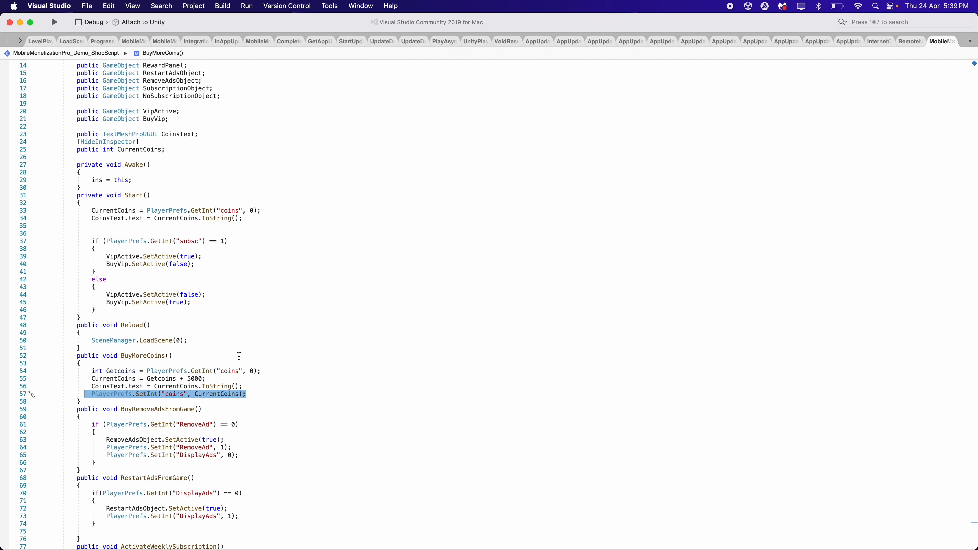
pyautogui.click(237, 349)
# - Examine the lines in Start that load the saved coins and update CoinsText, and go back to Unity
pyautogui.moveTo(85, 212); pyautogui.dragTo(305, 212)
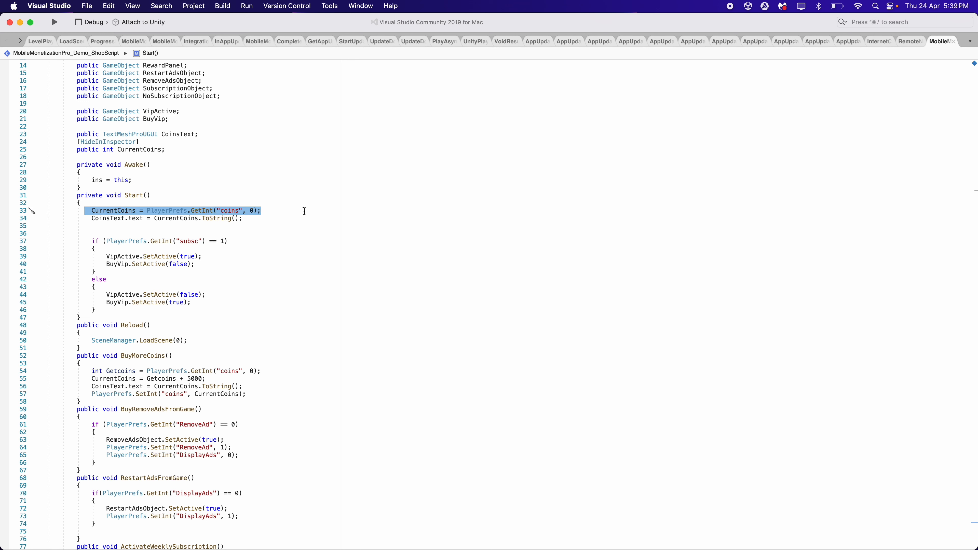
pyautogui.moveTo(88, 219); pyautogui.dragTo(280, 219)
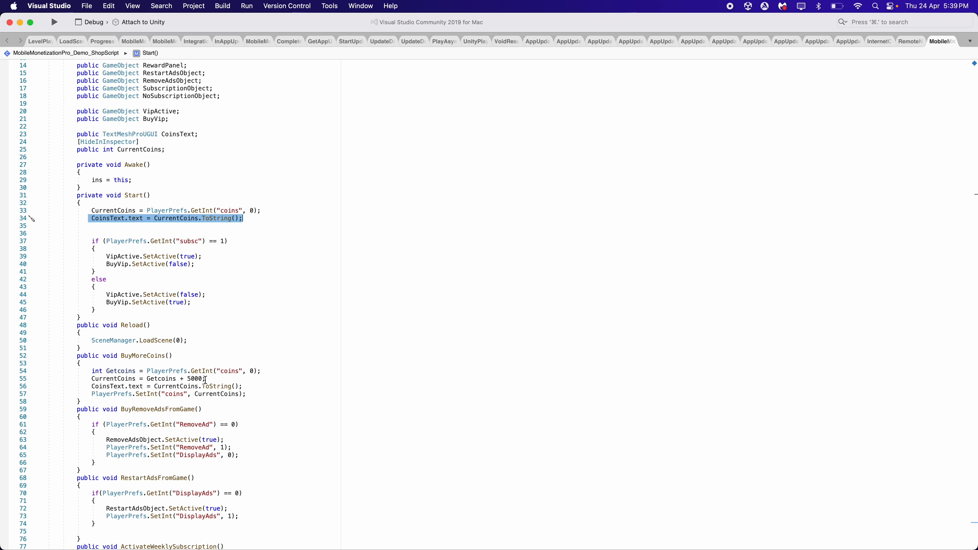
pyautogui.click(256, 209)
pyautogui.moveTo(257, 219); pyautogui.dragTo(63, 222)
pyautogui.click(267, 220)
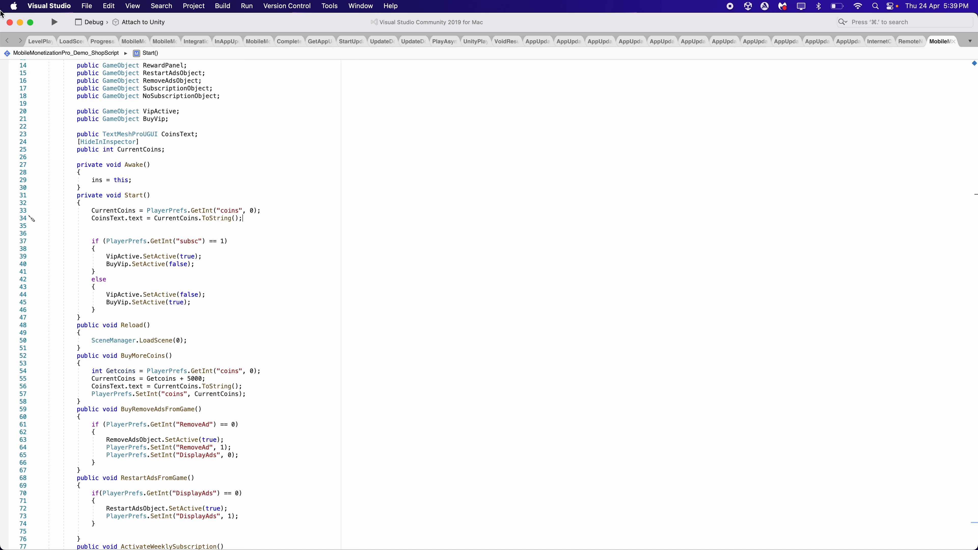
pyautogui.click(21, 22)
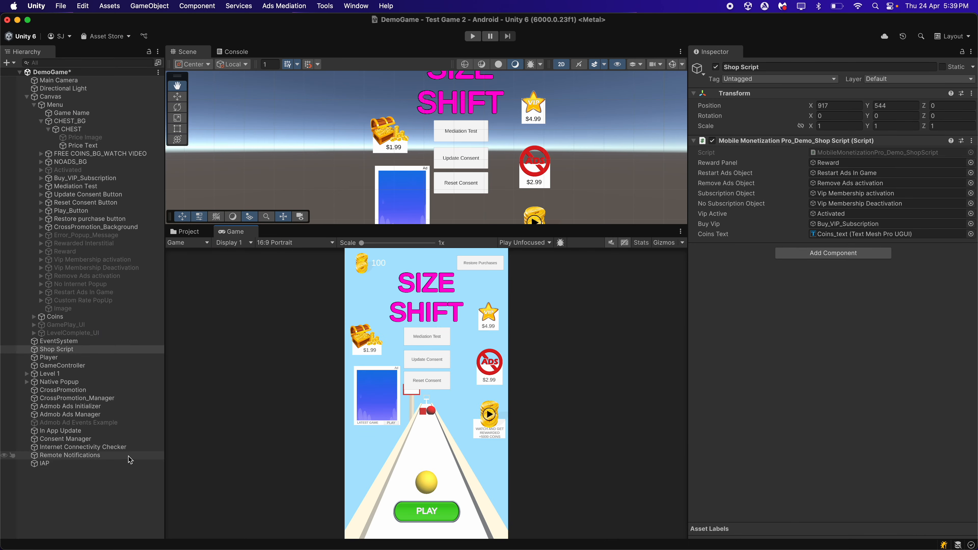
# - On the IAP object, assign No_Ads Button as the UI Button and its Price Text child as the Price Text of Non Consumable Item 1
pyautogui.click(145, 463)
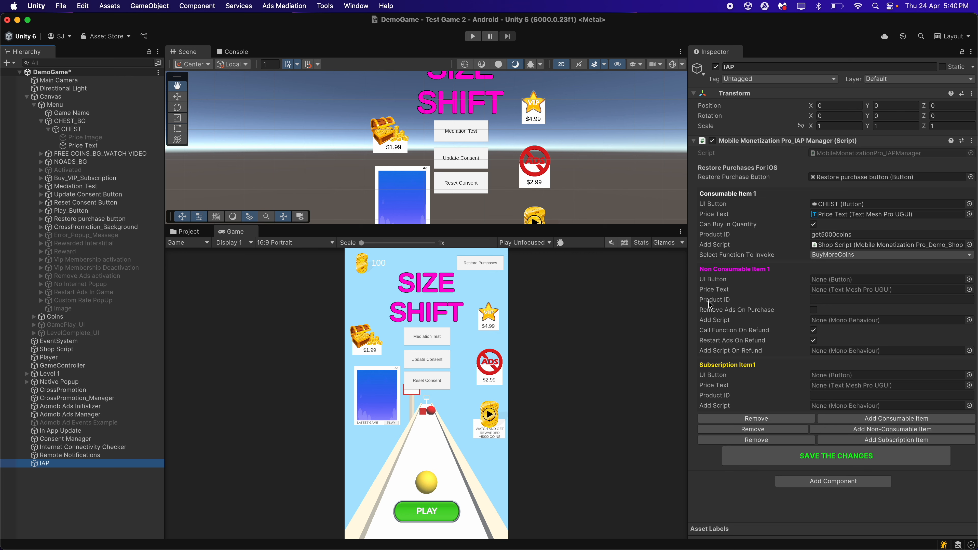
pyautogui.click(611, 328)
pyautogui.click(41, 162)
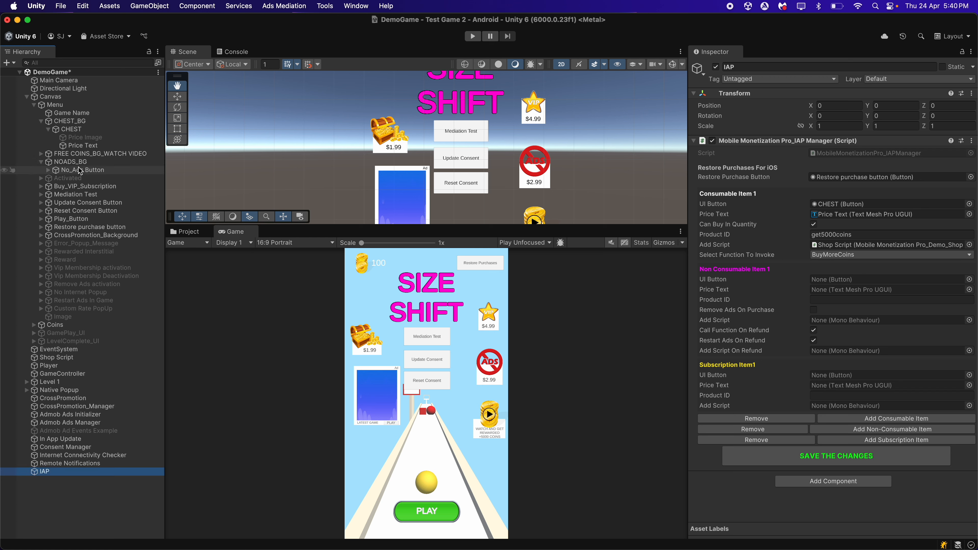
pyautogui.click(91, 171)
pyautogui.moveTo(91, 171); pyautogui.dragTo(878, 279)
pyautogui.scroll(5, 558, 174)
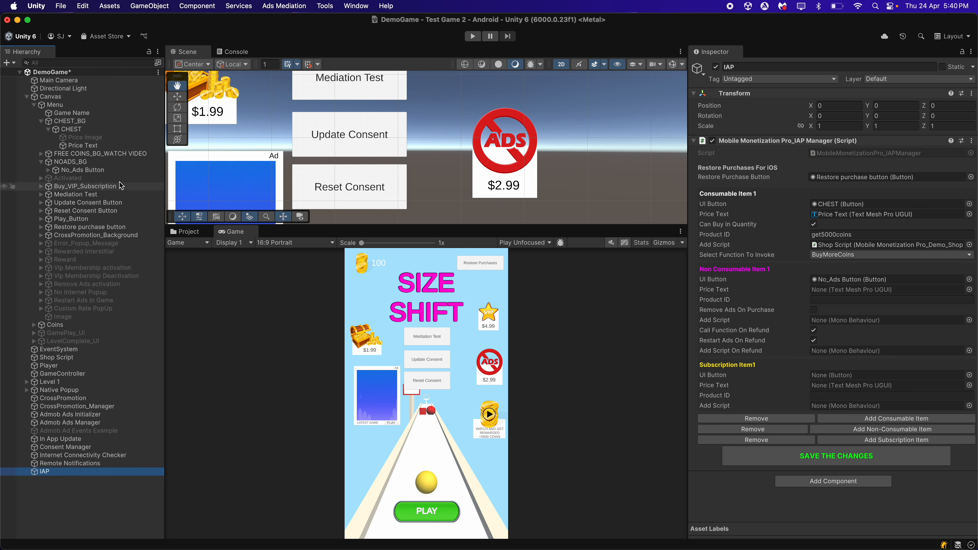
pyautogui.click(48, 170)
pyautogui.moveTo(118, 187); pyautogui.dragTo(882, 289)
pyautogui.click(617, 329)
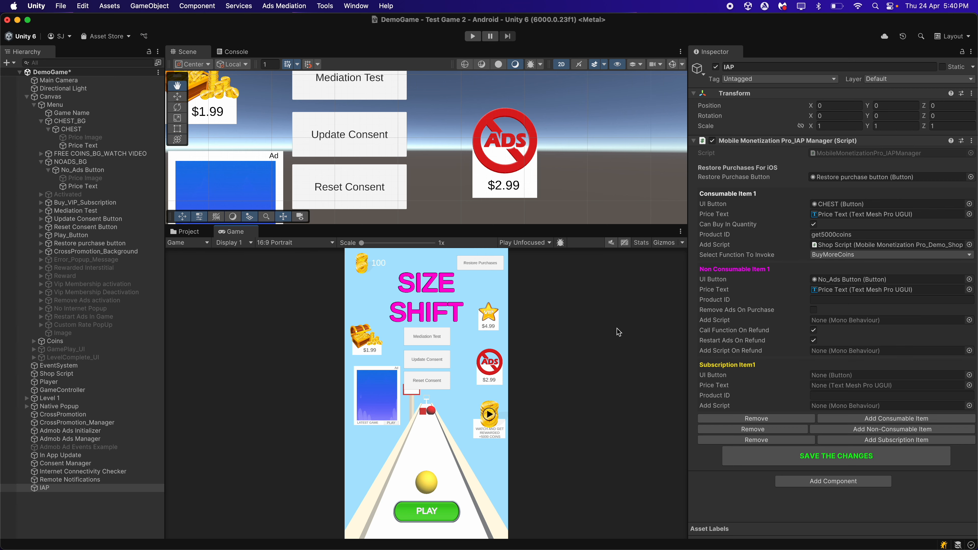
# - Switch to Chrome, examine the Remove Ads entry in Google Play Console's in-app products list, and return to Unity
pyautogui.moveTo(685, 538)
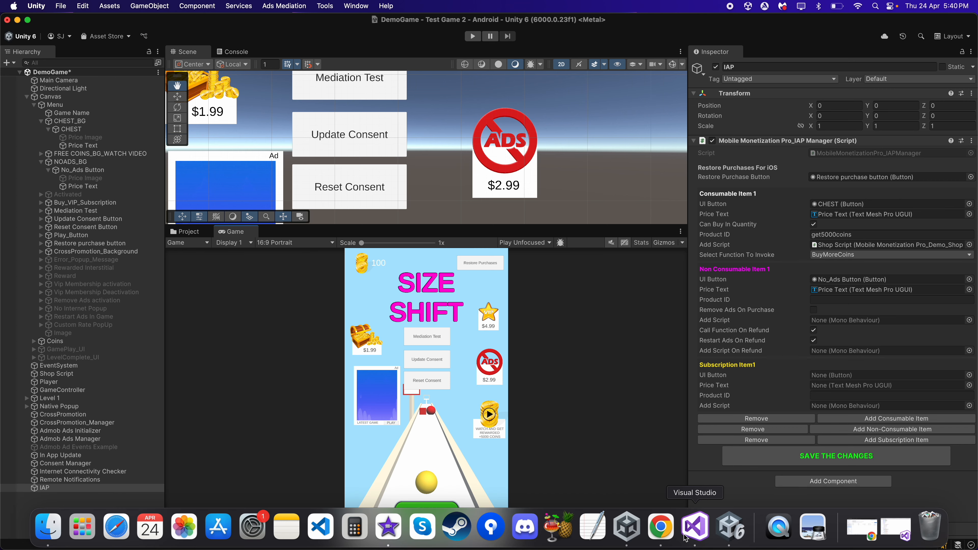
pyautogui.click(661, 527)
pyautogui.moveTo(558, 234); pyautogui.dragTo(607, 244)
pyautogui.click(603, 259)
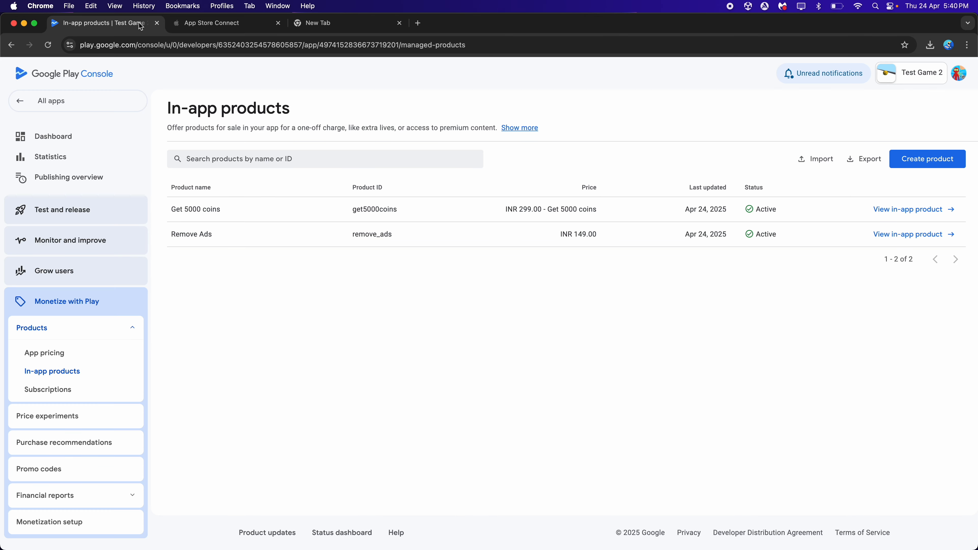
pyautogui.click(24, 23)
pyautogui.click(483, 327)
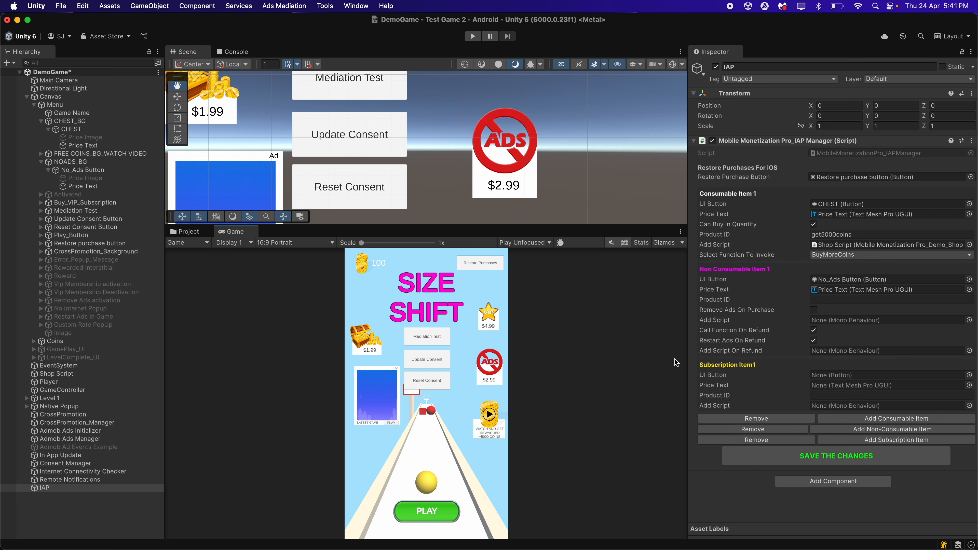
# - Copy the product ID remove_ads from Google Play Console and paste it as the Product ID of Non Consumable Item 1 in Unity
pyautogui.click(692, 534)
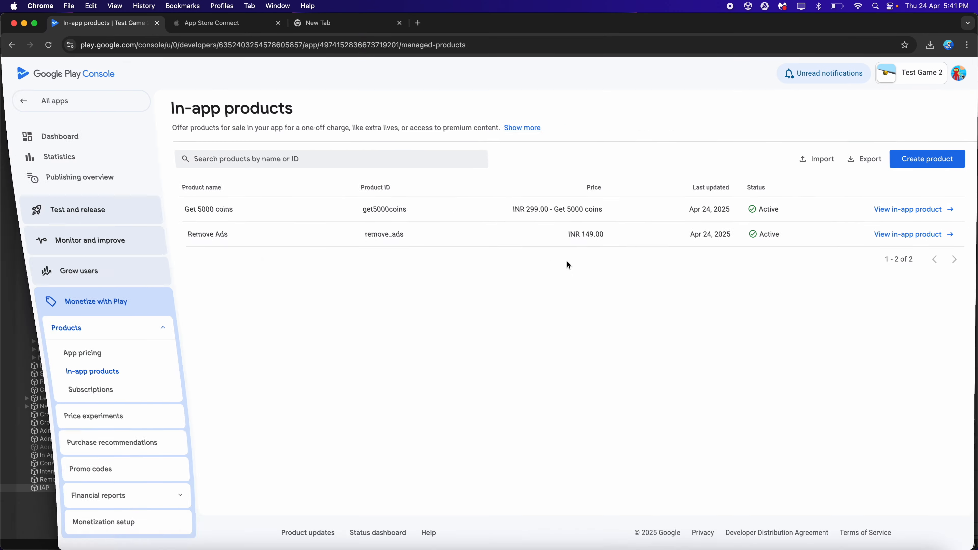
pyautogui.doubleClick(373, 234)
pyautogui.press('super+c')
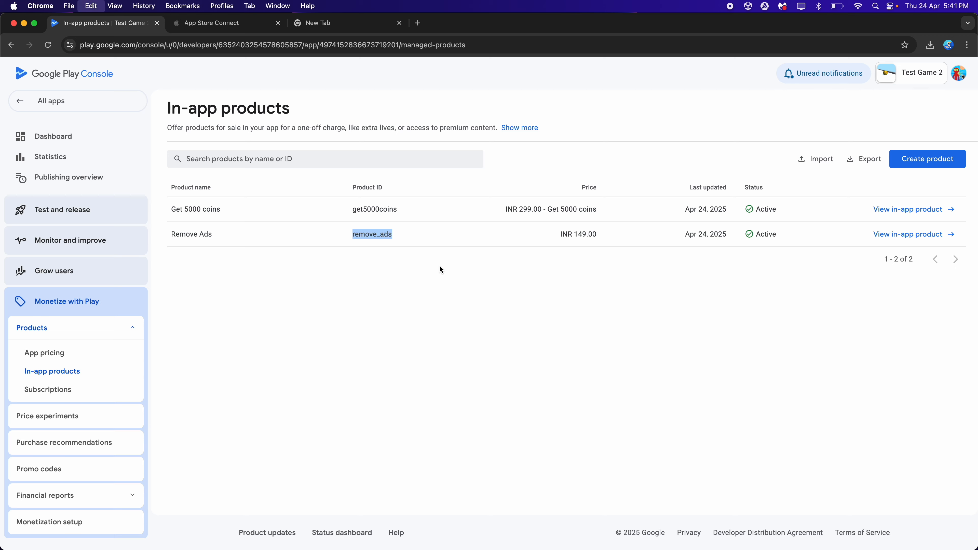
pyautogui.click(404, 280)
pyautogui.press('super+Tab')
pyautogui.click(867, 301)
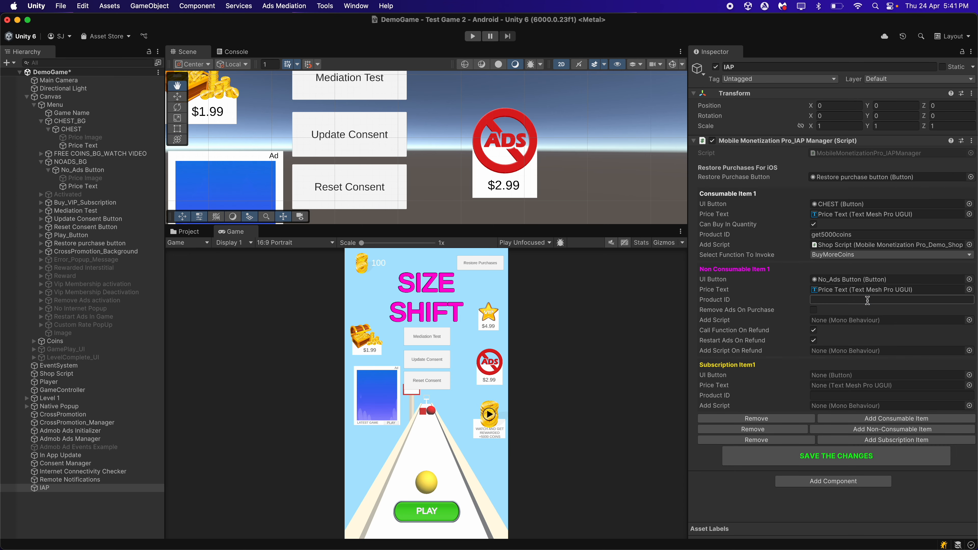
pyautogui.press('super+v')
pyautogui.click(616, 321)
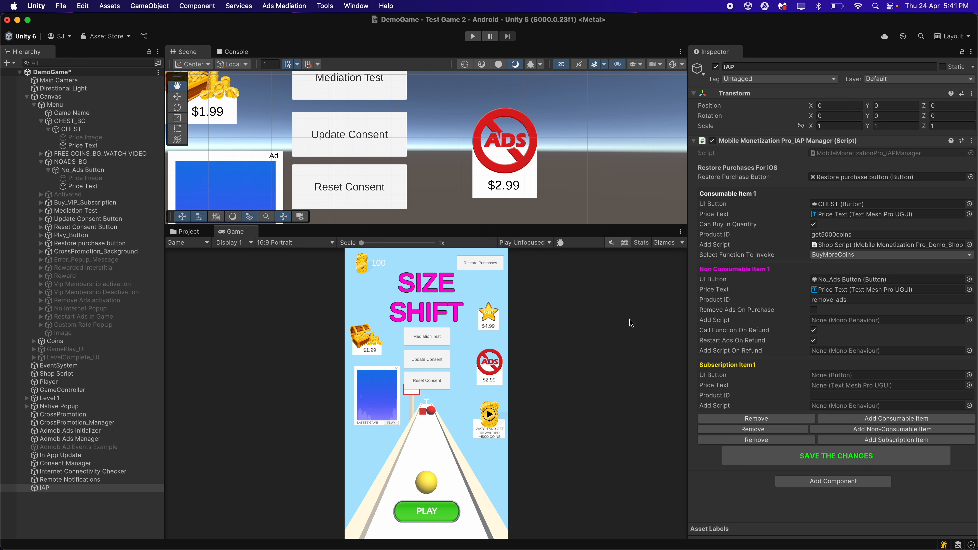
# - Enable Remove Ads On Purchase for Non Consumable Item 1 and assign Shop Script with BuyRemoveAdsFromGame as the function to invoke
pyautogui.click(813, 310)
pyautogui.moveTo(56, 374); pyautogui.dragTo(828, 318)
pyautogui.click(836, 330)
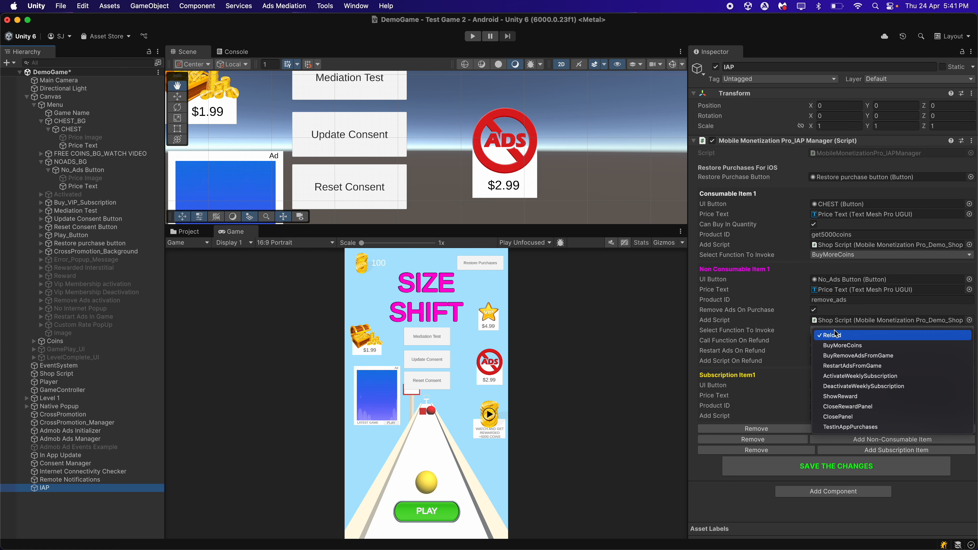
pyautogui.click(847, 356)
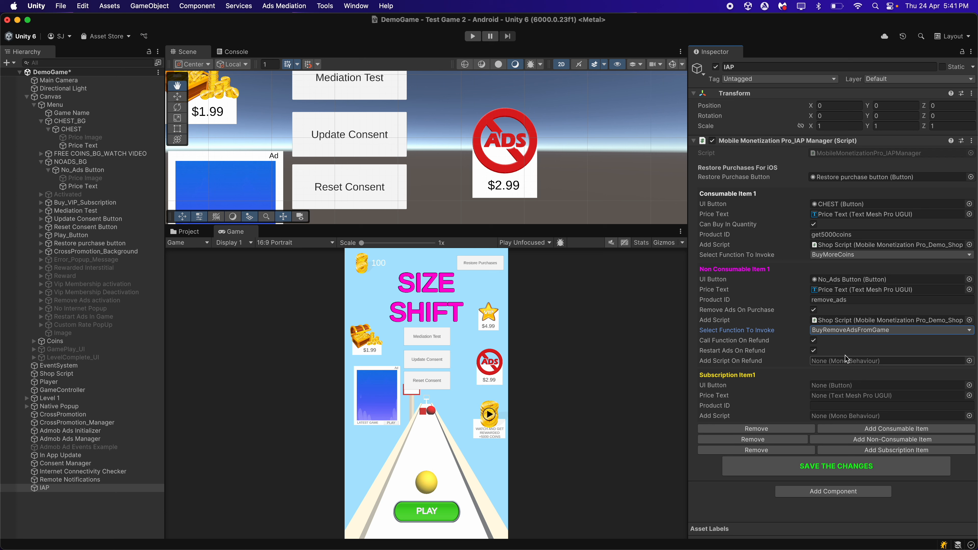
pyautogui.click(654, 375)
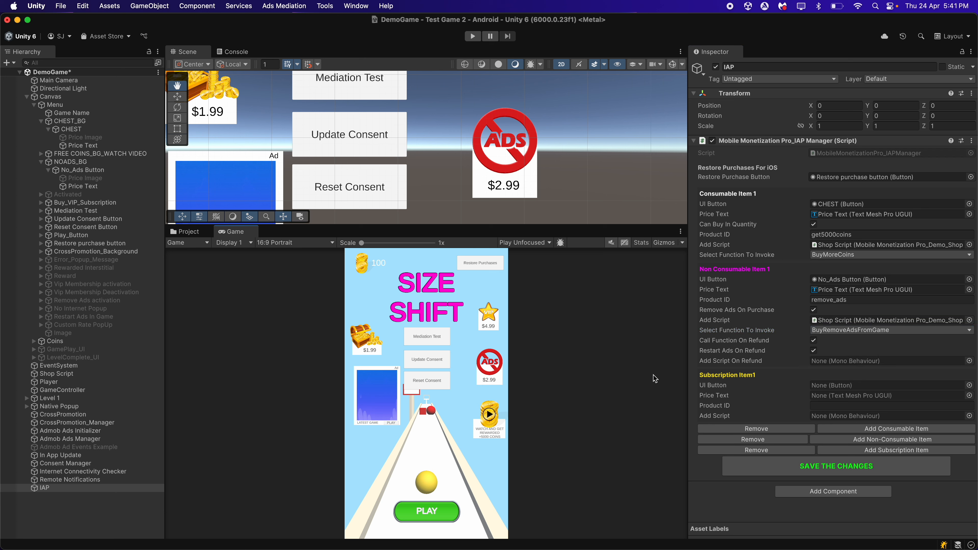
# - Switch to Visual Studio and examine the BuyRemoveAdsFromGame function and its RemoveAd condition in the shop script
pyautogui.press('super+Tab')
pyautogui.scroll(-2, 424, 276)
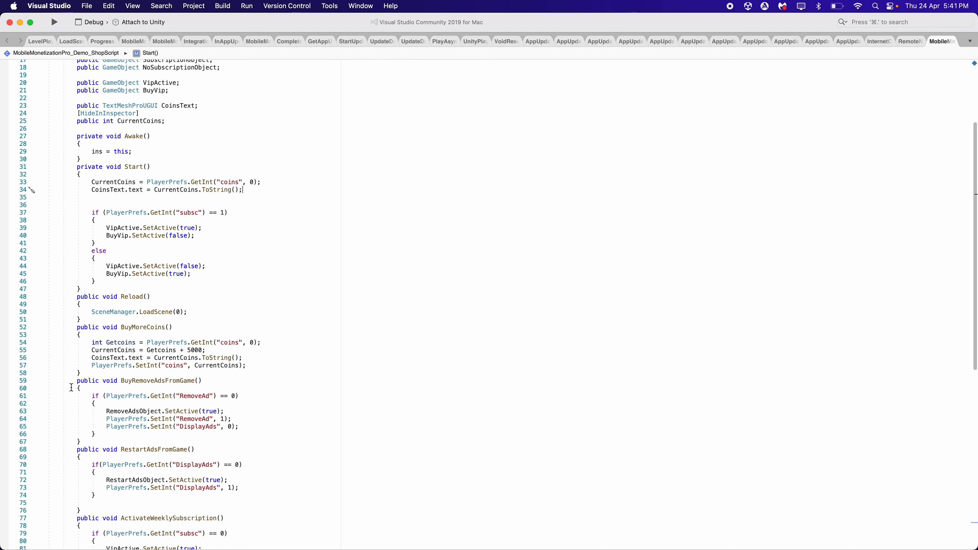
pyautogui.moveTo(70, 382); pyautogui.dragTo(116, 441)
pyautogui.click(116, 442)
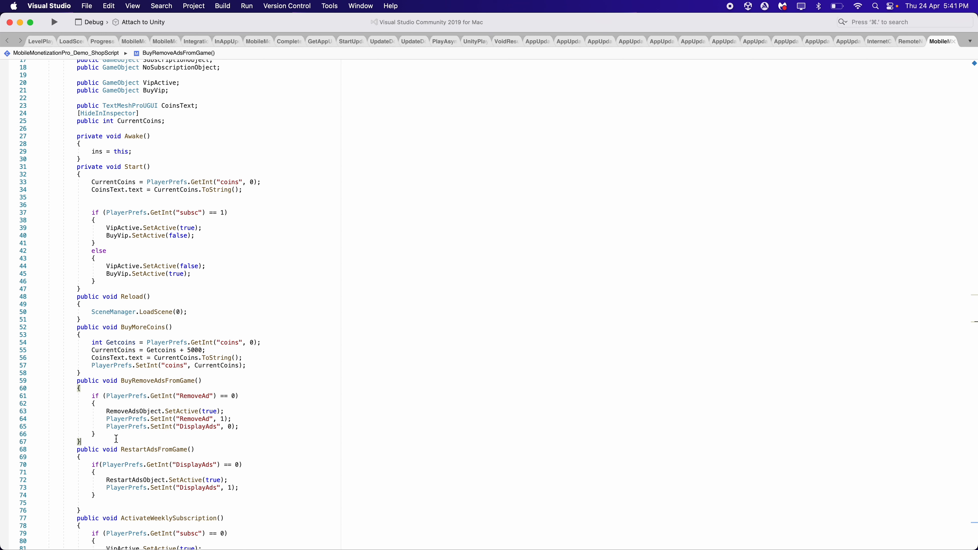
pyautogui.moveTo(88, 397); pyautogui.dragTo(250, 397)
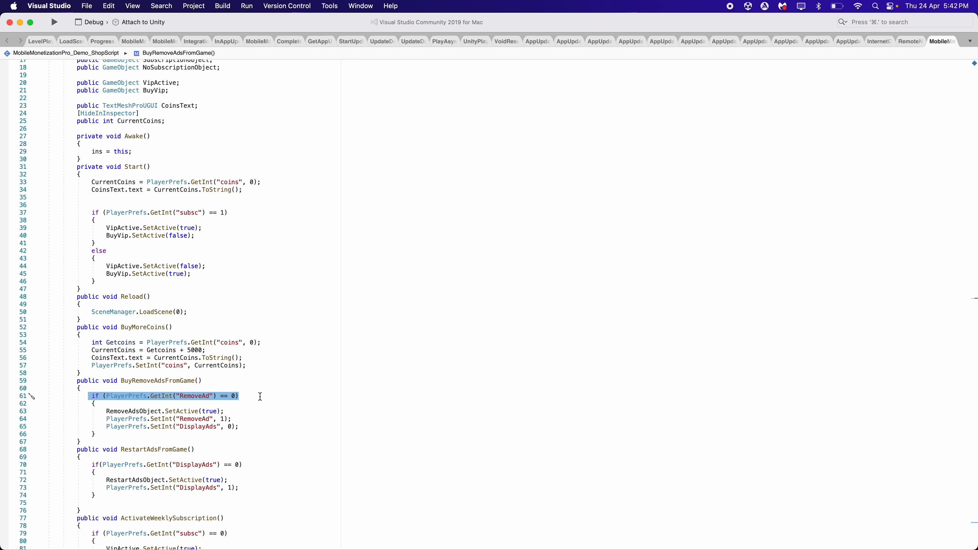
pyautogui.click(261, 397)
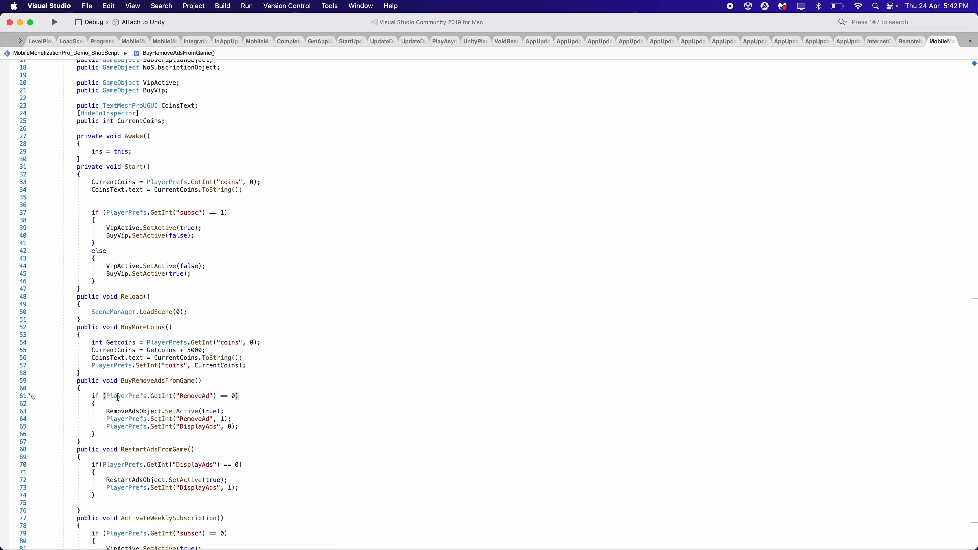
pyautogui.moveTo(103, 396); pyautogui.dragTo(285, 396)
pyautogui.click(284, 396)
# - Examine the RemoveAdsObject, RemoveAd and DisplayAds statements inside BuyRemoveAdsFromGame, and return to Unity
pyautogui.moveTo(102, 412); pyautogui.dragTo(276, 410)
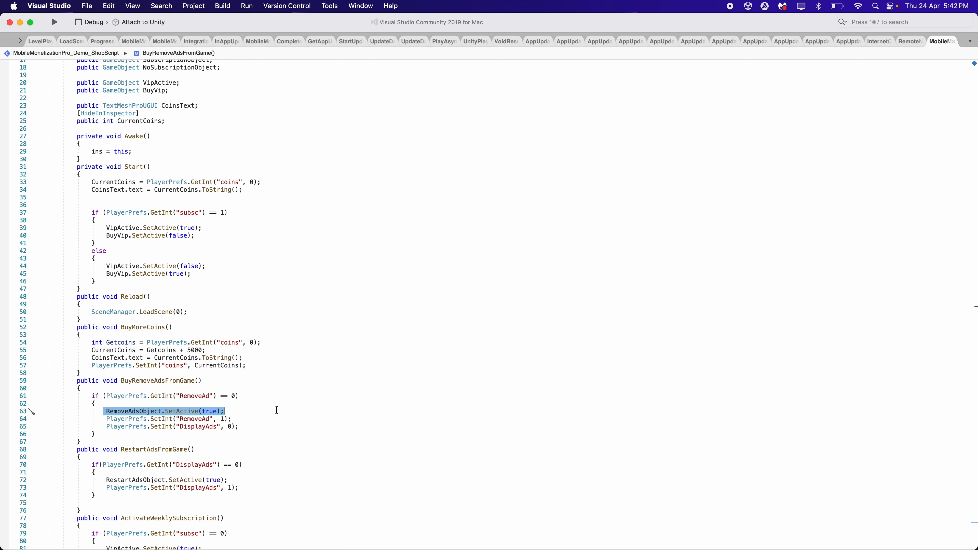
pyautogui.click(272, 410)
pyautogui.click(104, 419)
pyautogui.moveTo(114, 419); pyautogui.dragTo(285, 418)
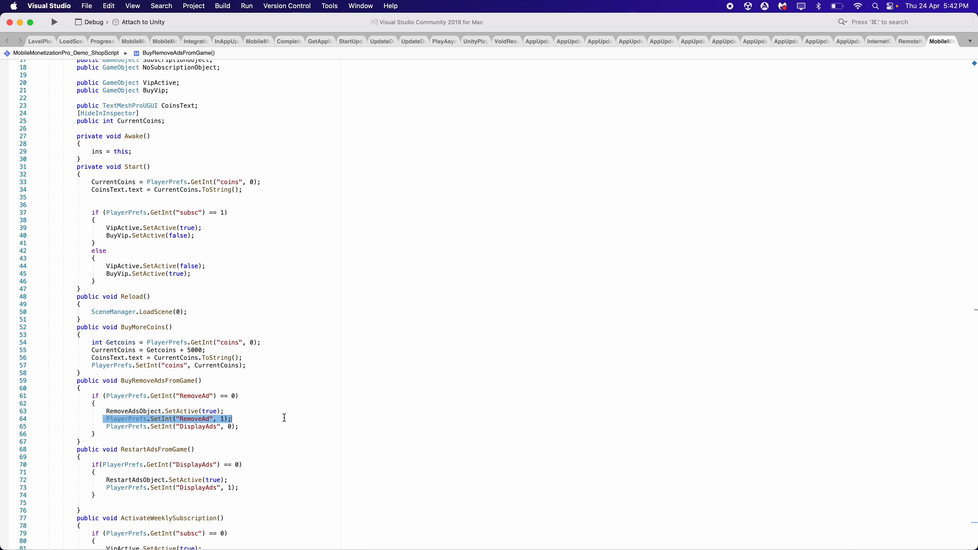
pyautogui.click(264, 426)
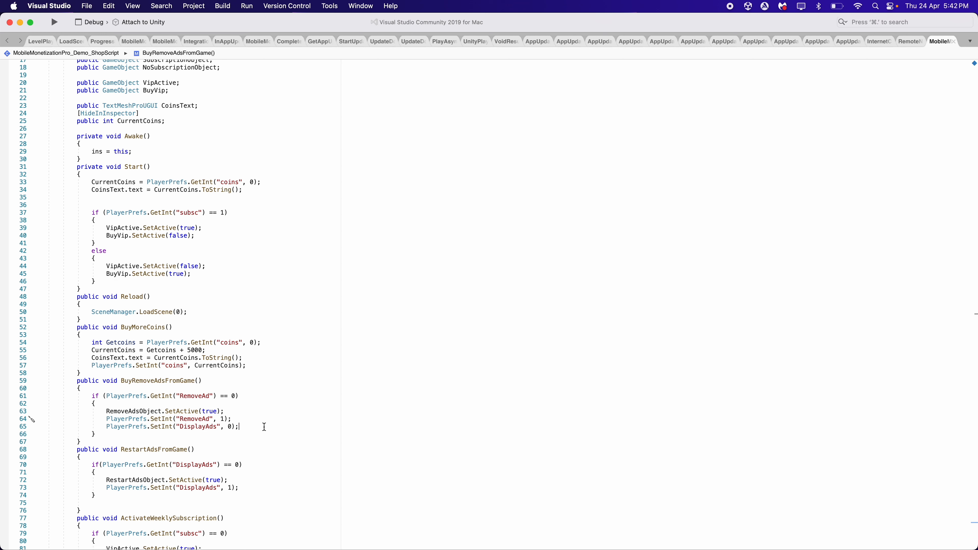
pyautogui.moveTo(264, 427); pyautogui.dragTo(99, 426)
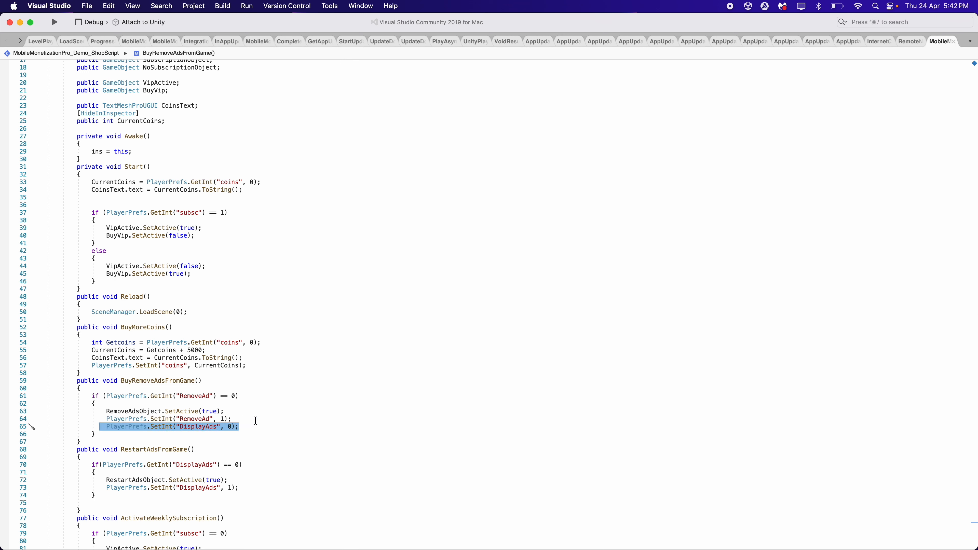
pyautogui.click(260, 428)
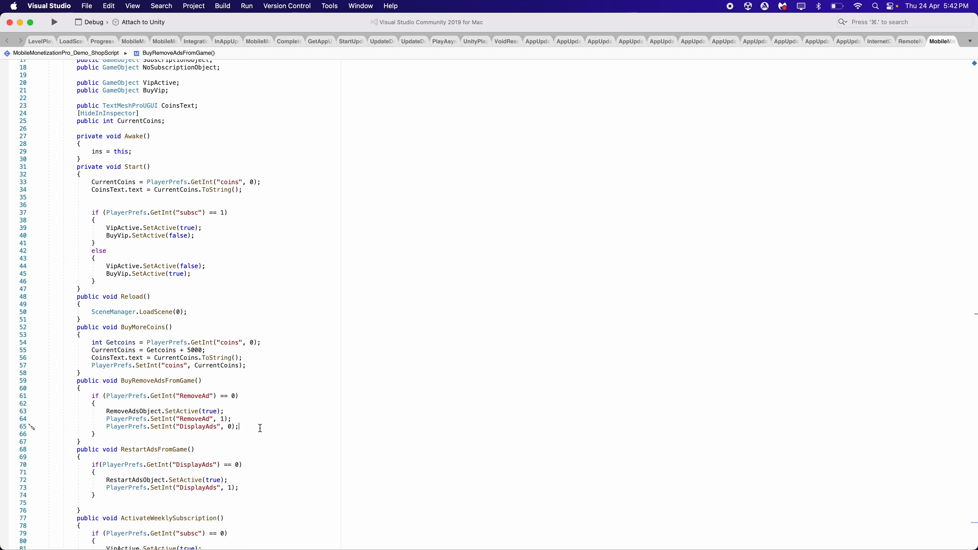
pyautogui.moveTo(261, 425); pyautogui.dragTo(106, 426)
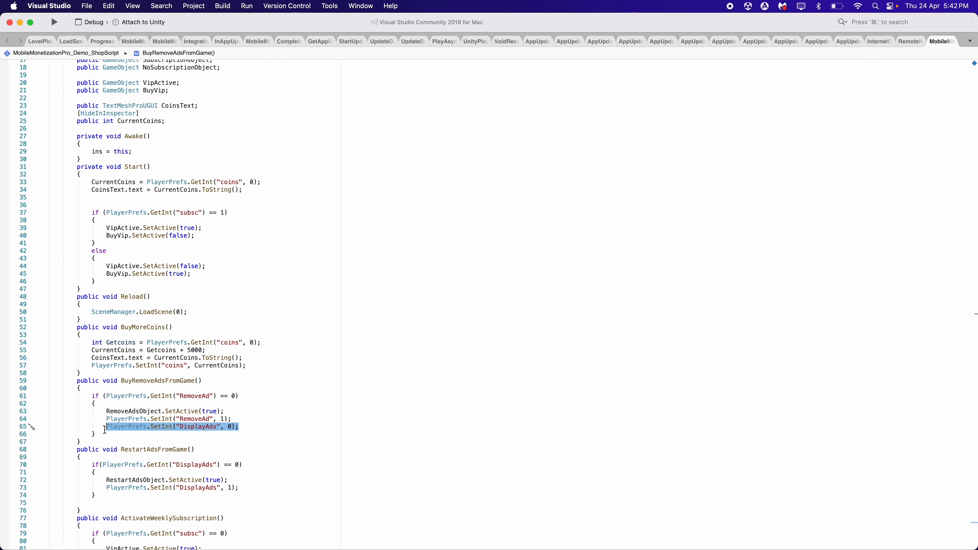
pyautogui.click(278, 420)
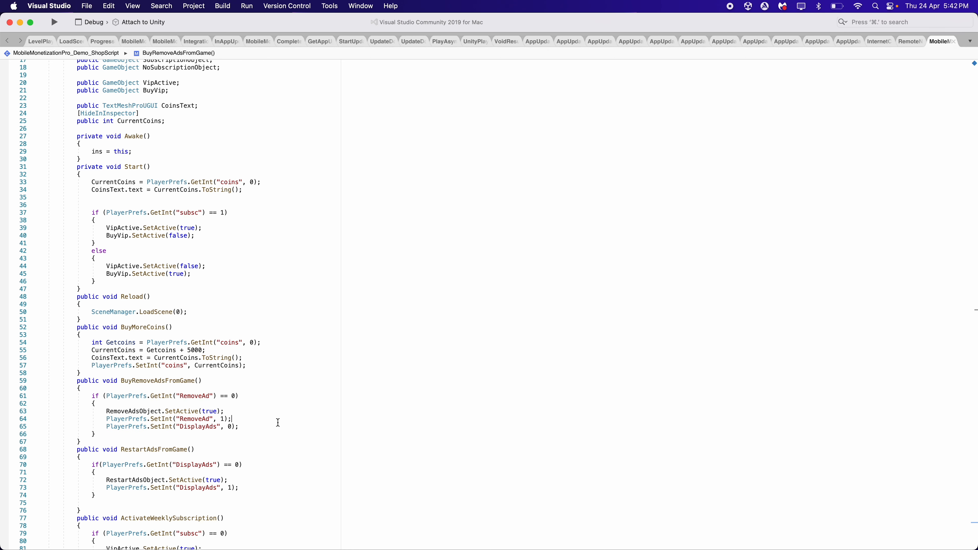
pyautogui.click(20, 22)
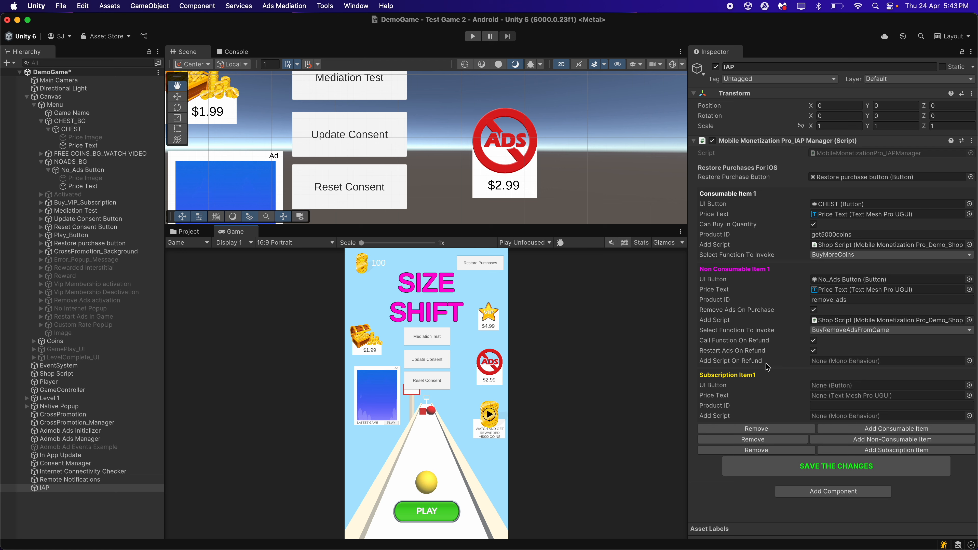
# - Assign Shop Script as the Add Script On Refund of Non Consumable Item 1 and select RestartAdsFromGame as its refund function
pyautogui.moveTo(56, 374); pyautogui.dragTo(824, 361)
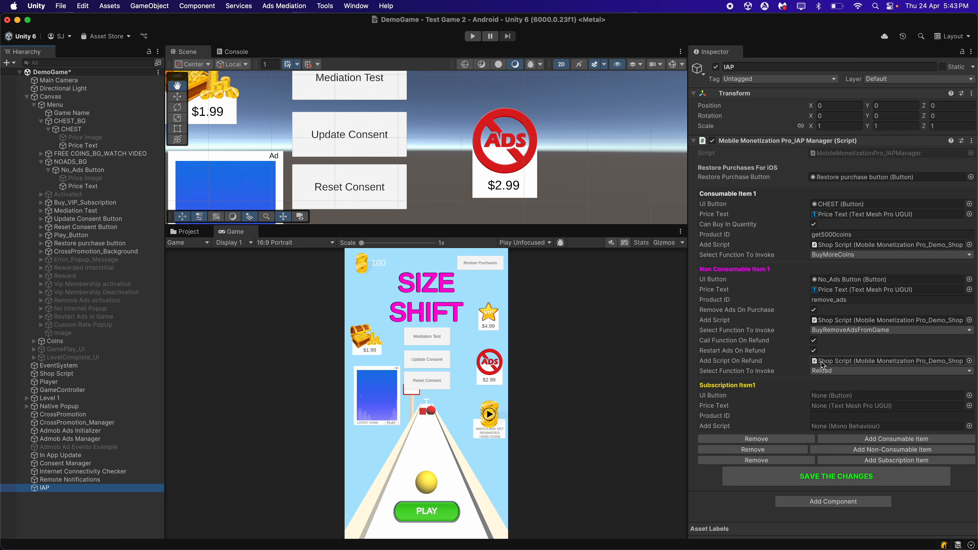
pyautogui.click(828, 371)
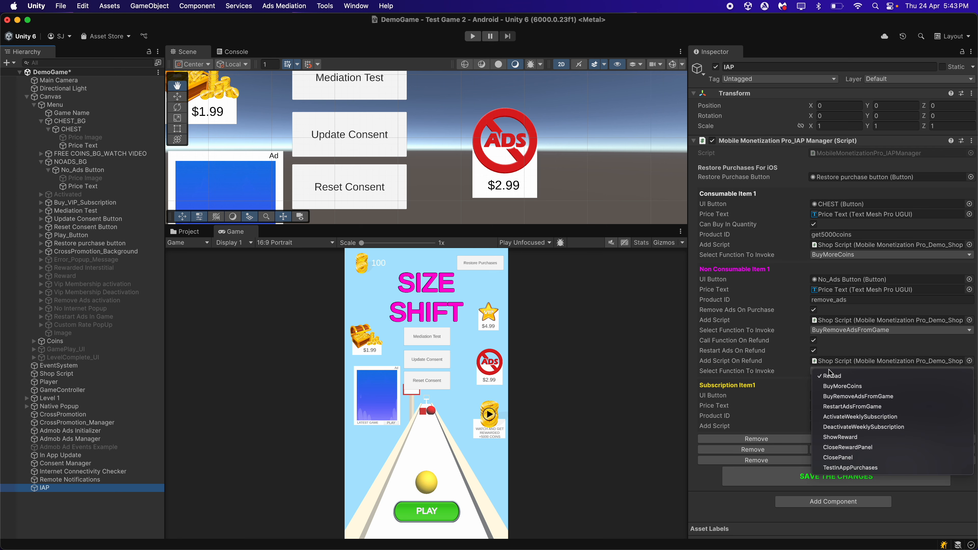
pyautogui.click(844, 407)
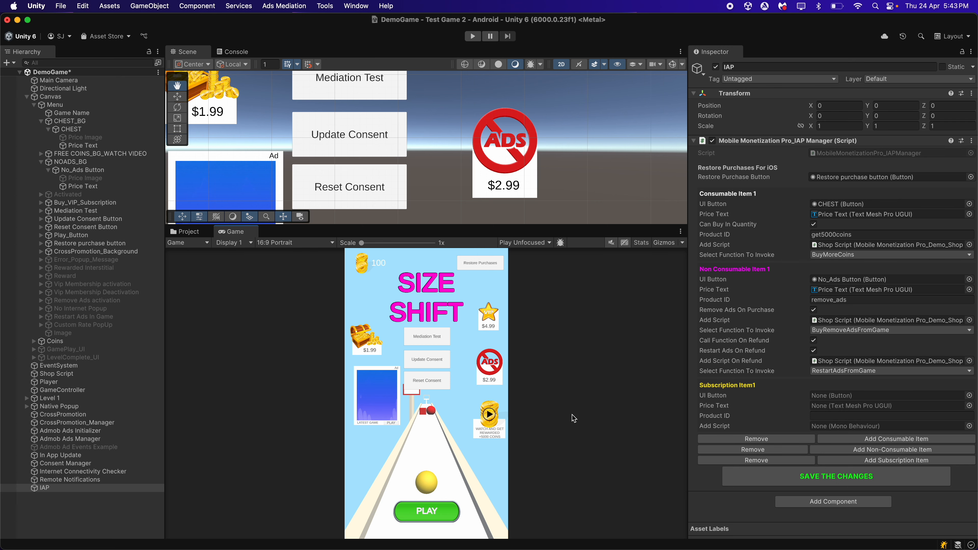
# - Switch to Visual Studio and examine the DisplayAds condition of RestartAdsFromGame alongside the DisplayAds line in BuyRemoveAdsFromGame
pyautogui.click(689, 544)
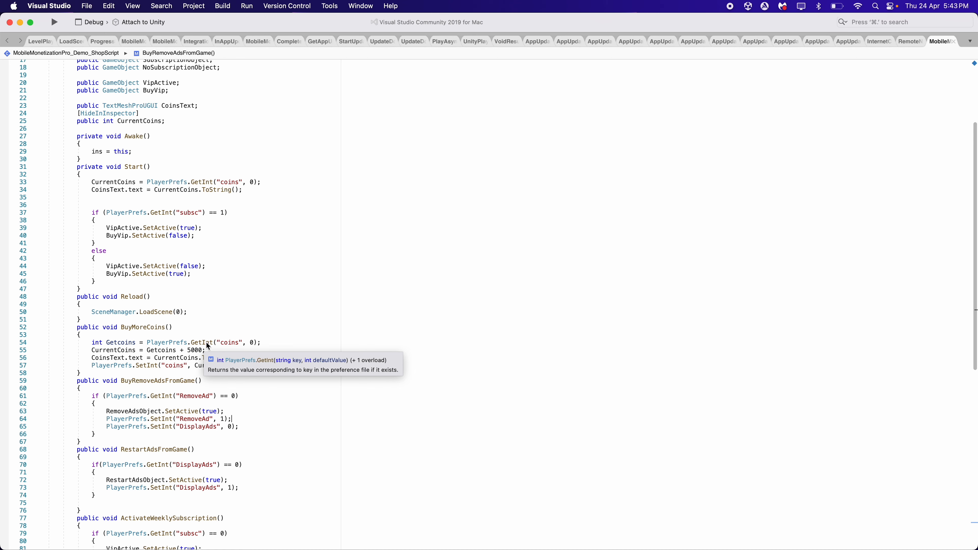
pyautogui.scroll(-2, 122, 432)
pyautogui.moveTo(74, 430); pyautogui.dragTo(109, 492)
pyautogui.click(109, 492)
pyautogui.moveTo(93, 446); pyautogui.dragTo(243, 446)
pyautogui.click(109, 407)
pyautogui.moveTo(109, 407); pyautogui.dragTo(284, 406)
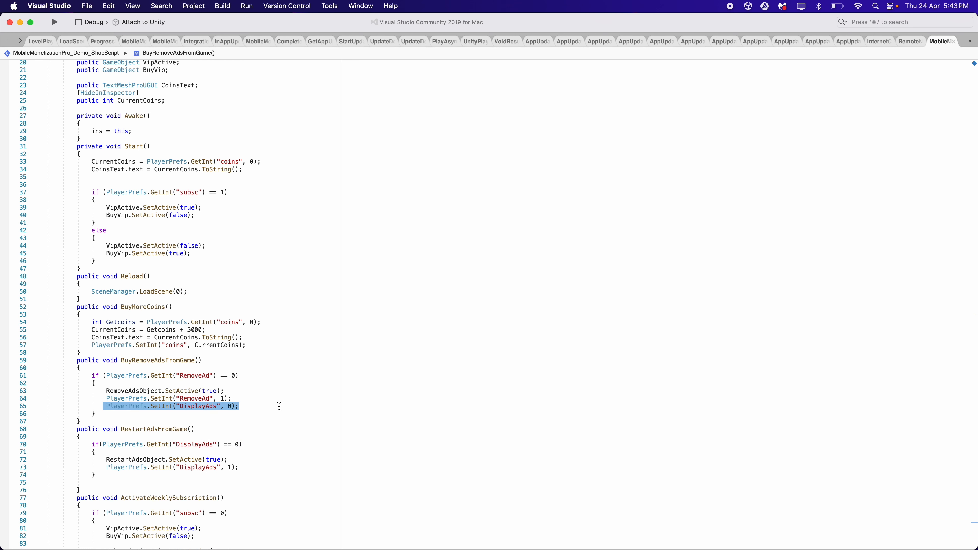
pyautogui.moveTo(92, 447); pyautogui.dragTo(284, 445)
pyautogui.click(284, 445)
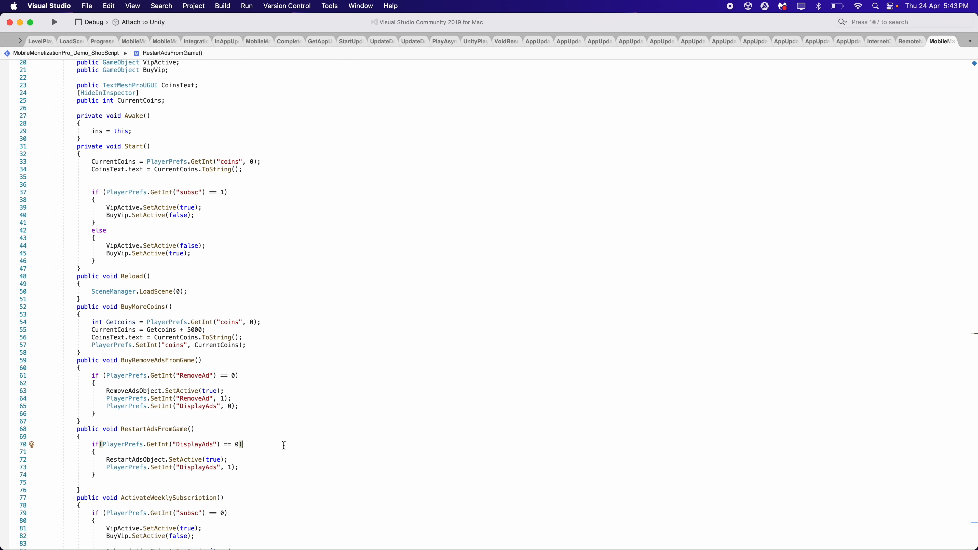
# - Examine the RestartAdsObject and DisplayAds statements inside RestartAdsFromGame, and return to Unity
pyautogui.moveTo(105, 460); pyautogui.dragTo(244, 461)
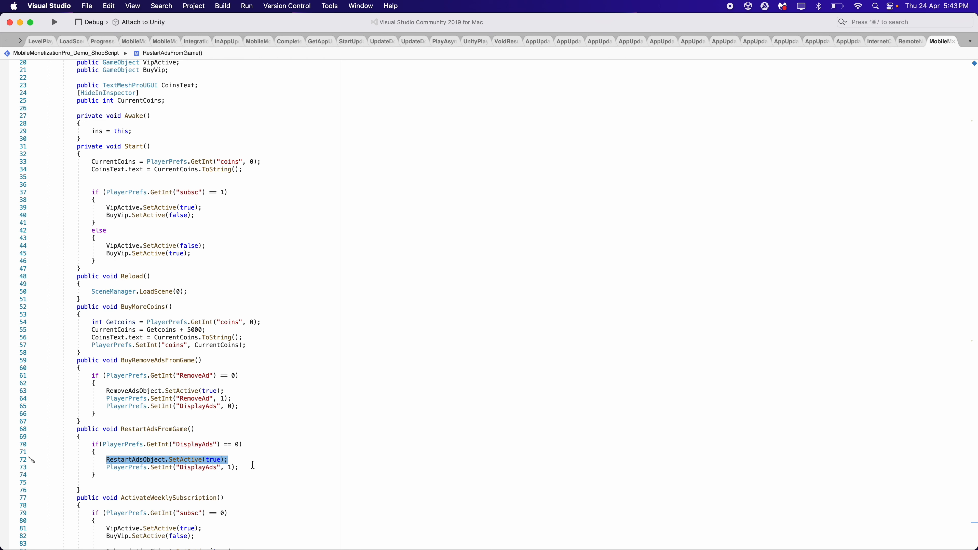
pyautogui.click(253, 467)
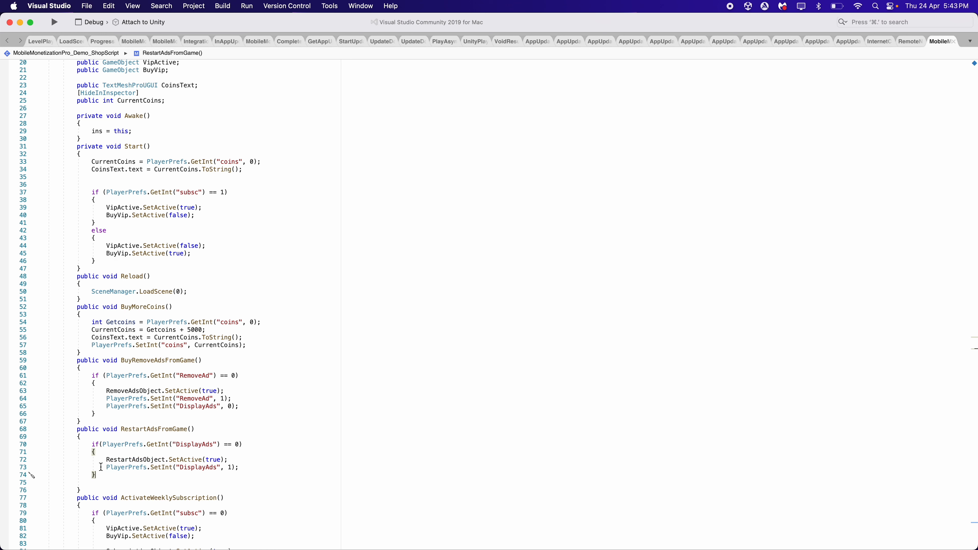
pyautogui.moveTo(102, 467); pyautogui.dragTo(275, 467)
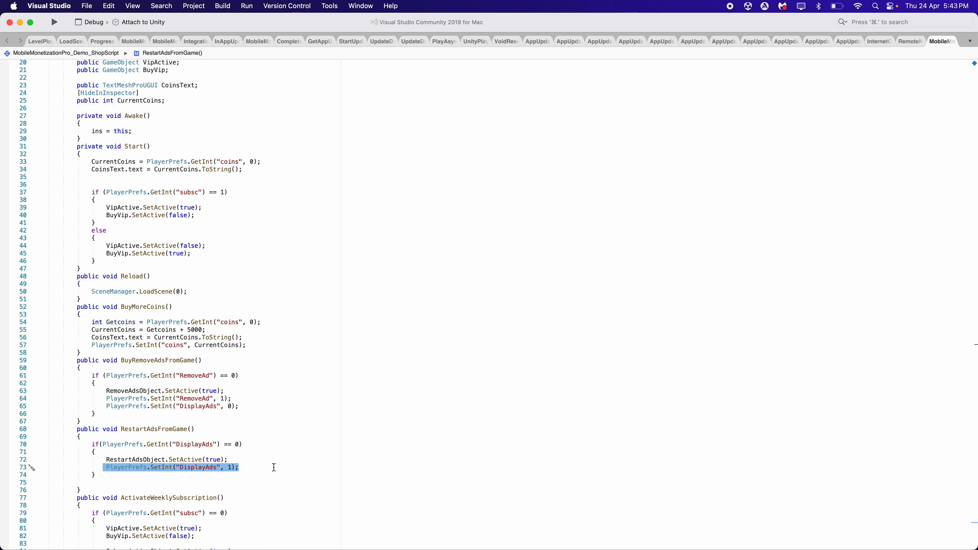
pyautogui.click(274, 467)
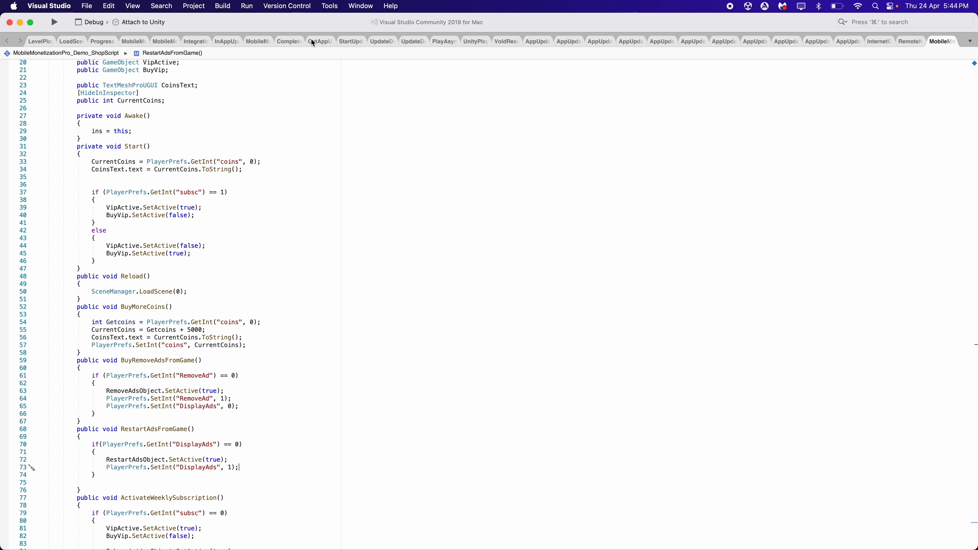
pyautogui.click(21, 23)
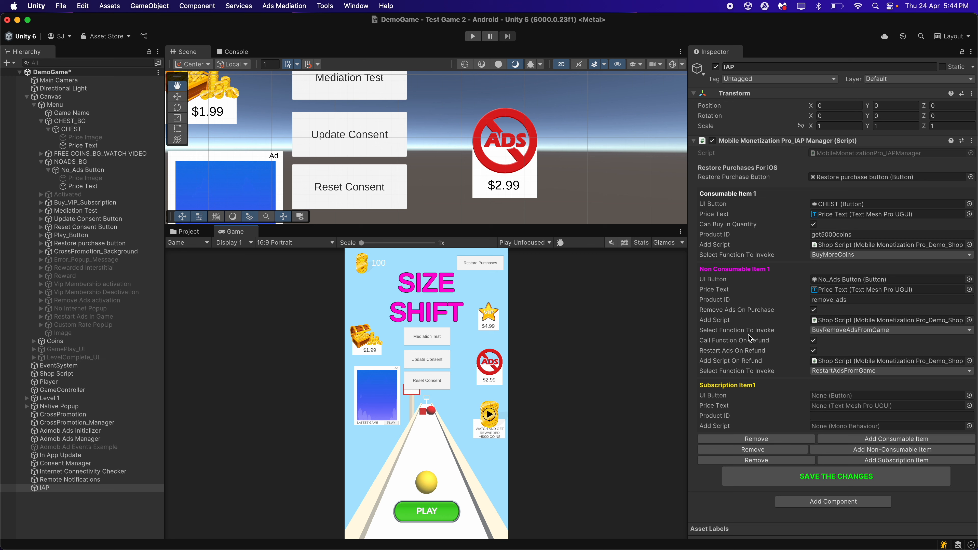
# - On the IAP object, assign the star button under Buy_VIP_Subscription as the UI Button and its Price Text child as the Price Text of Subscription Item1
pyautogui.click(41, 203)
pyautogui.moveTo(97, 204); pyautogui.dragTo(101, 206)
pyautogui.click(86, 211)
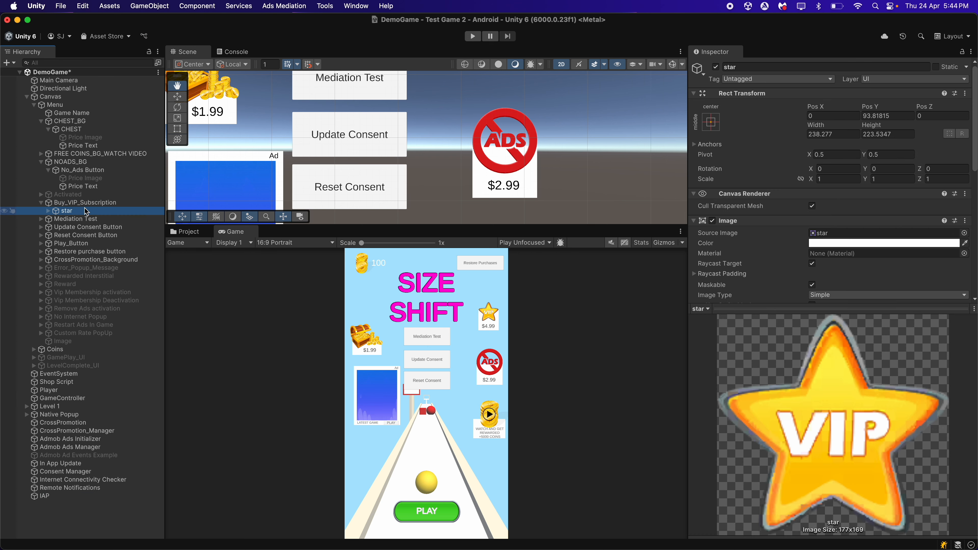
pyautogui.doubleClick(87, 211)
pyautogui.click(69, 496)
pyautogui.moveTo(67, 211); pyautogui.dragTo(885, 396)
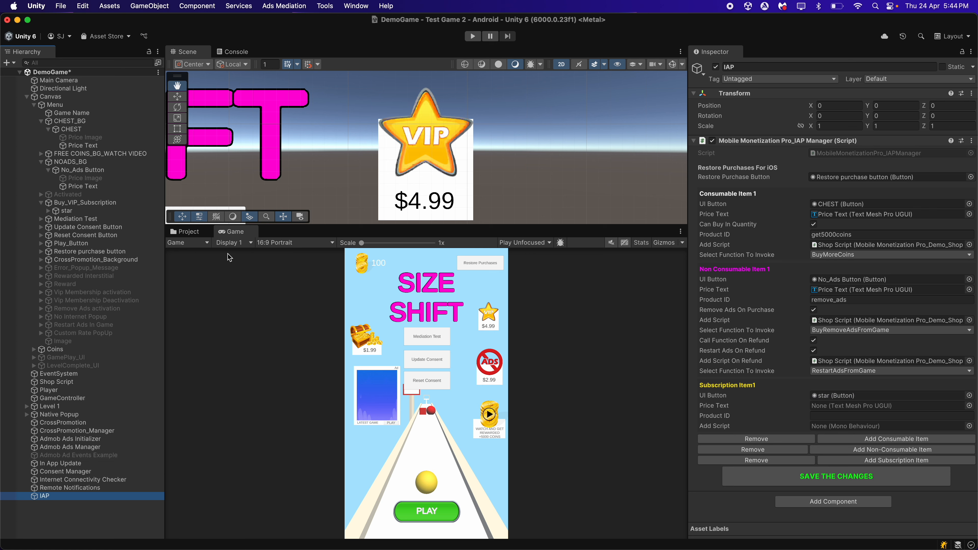
pyautogui.click(48, 210)
pyautogui.moveTo(84, 227); pyautogui.dragTo(882, 406)
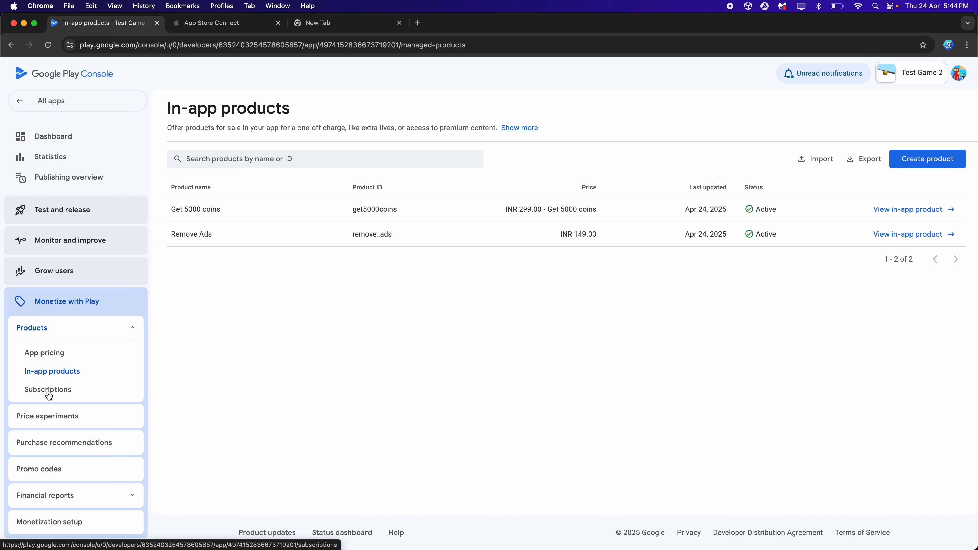
# - Switch to Chrome, copy the vip subscription's product ID getvipbadge from Google Play Console's subscriptions, and view its subscription details
pyautogui.click(47, 390)
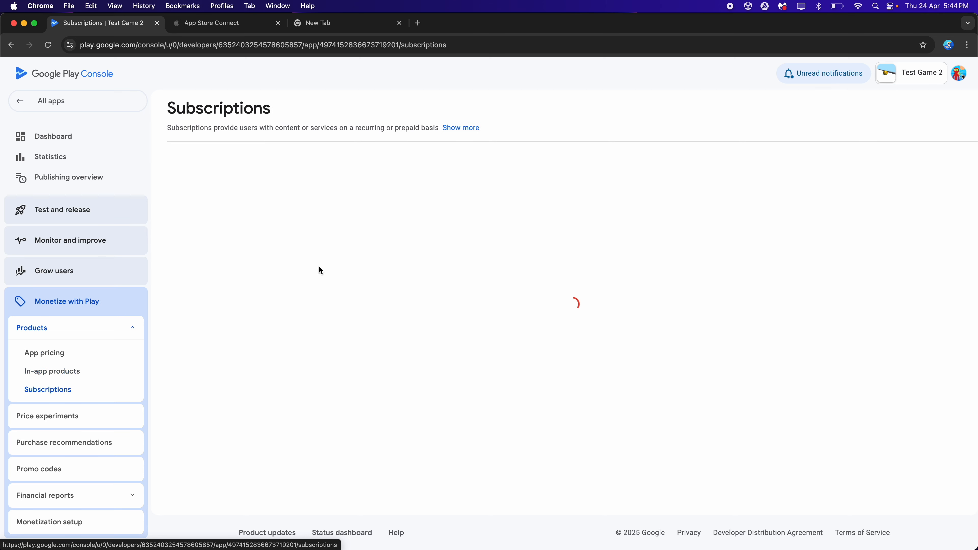
pyautogui.doubleClick(189, 217)
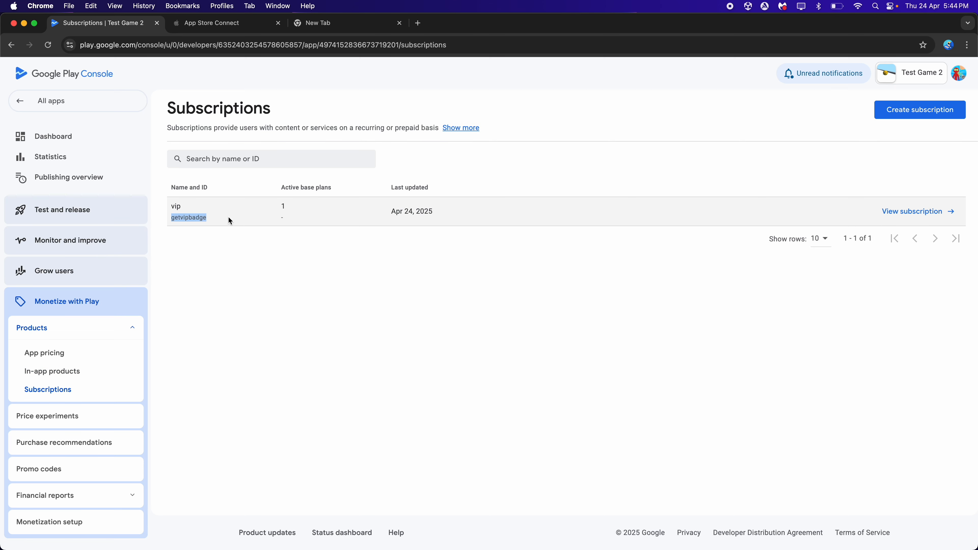
pyautogui.press('super+c')
pyautogui.click(225, 276)
pyautogui.click(910, 212)
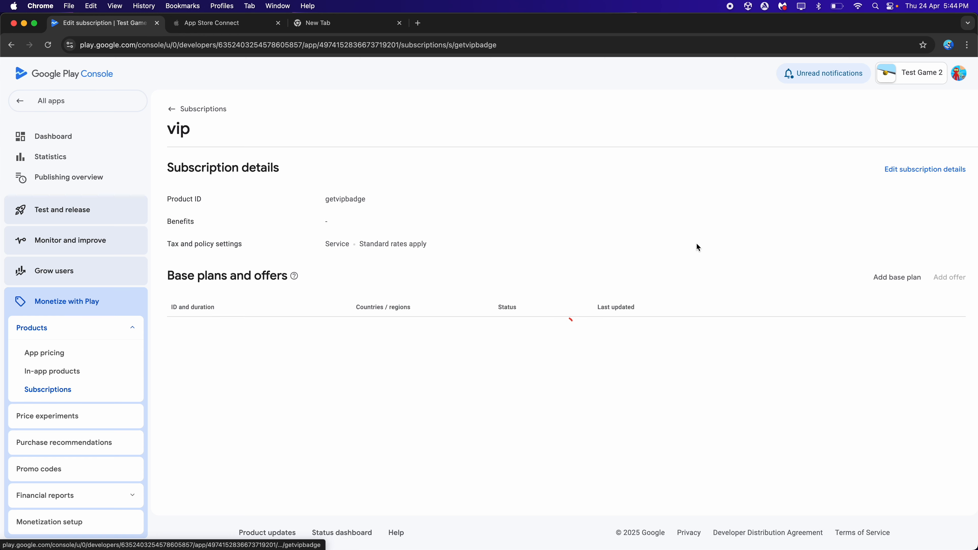
pyautogui.moveTo(165, 199); pyautogui.dragTo(423, 198)
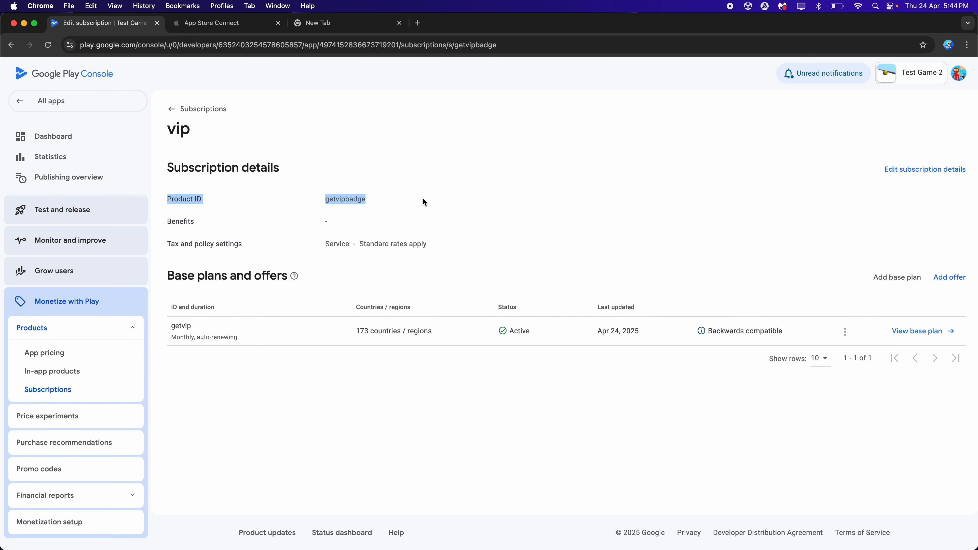
pyautogui.click(423, 197)
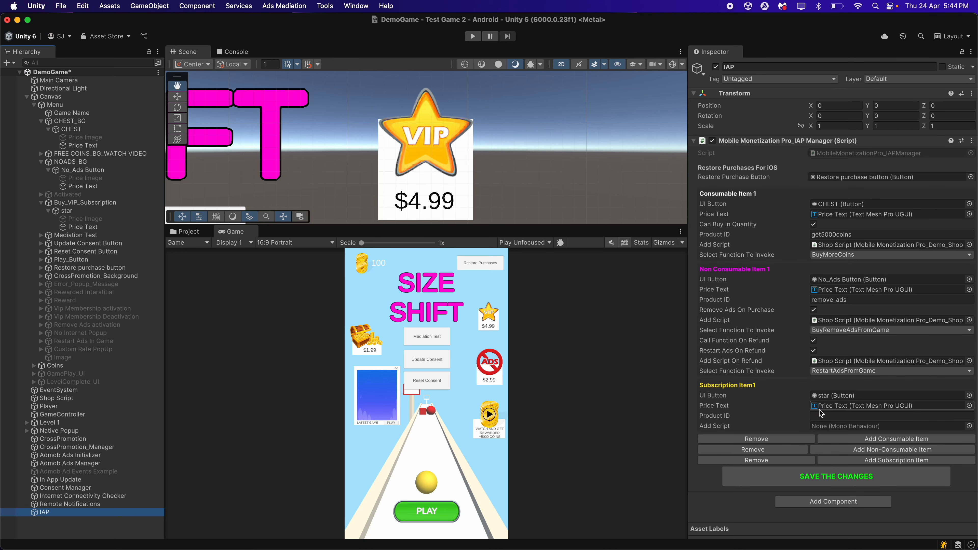
# - Return to Unity and paste getvipbadge as the Product ID of Subscription Item1
pyautogui.click(820, 415)
pyautogui.press('super+v')
pyautogui.click(557, 390)
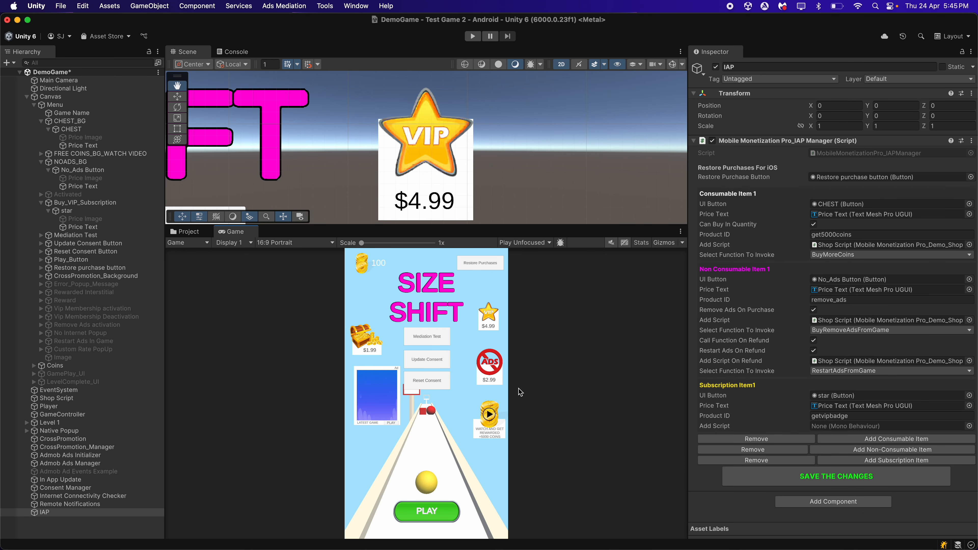
# - Assign the Shop Script object to Subscription Item1, invoking ActivateWeeklySubscription on activation and DeactivateWeeklySubscription on deactivation
pyautogui.moveTo(56, 398); pyautogui.dragTo(832, 426)
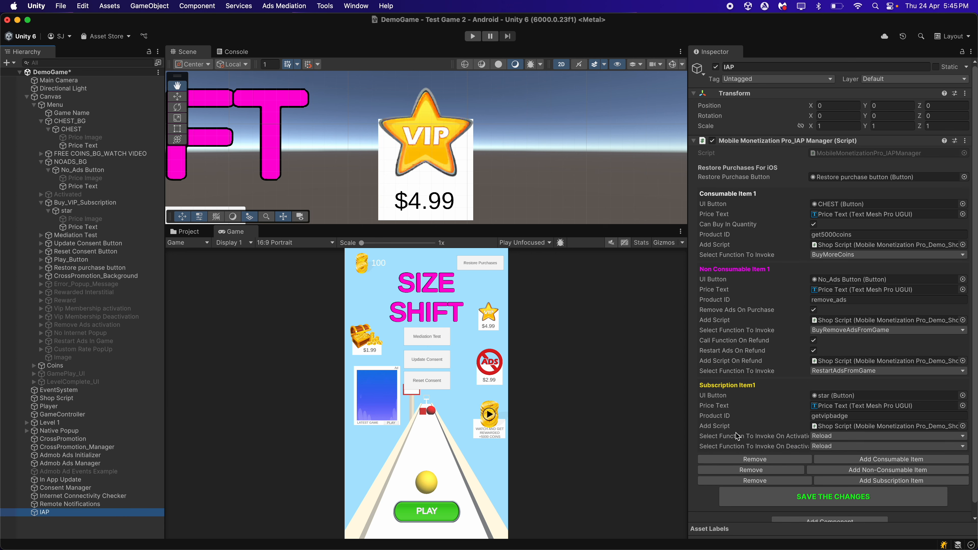
pyautogui.moveTo(687, 438); pyautogui.dragTo(606, 439)
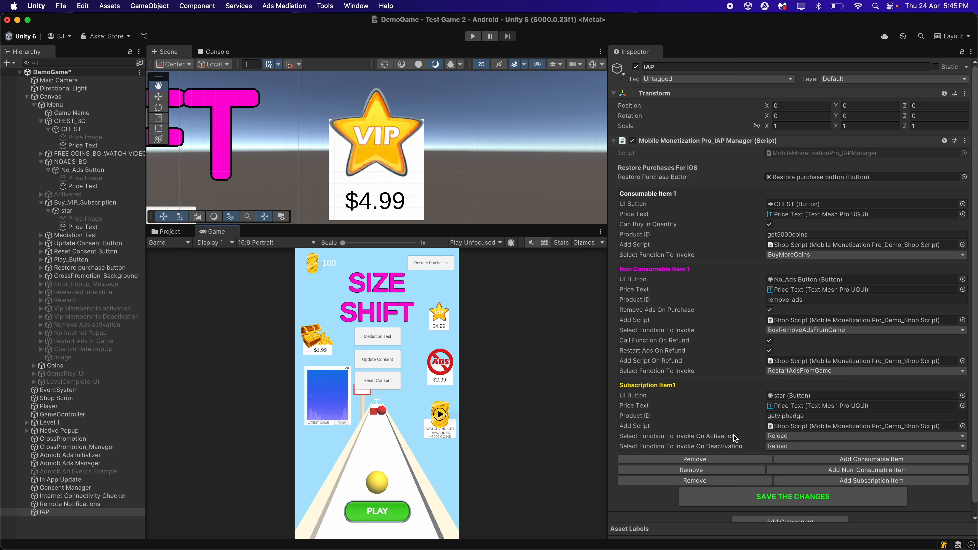
pyautogui.click(793, 436)
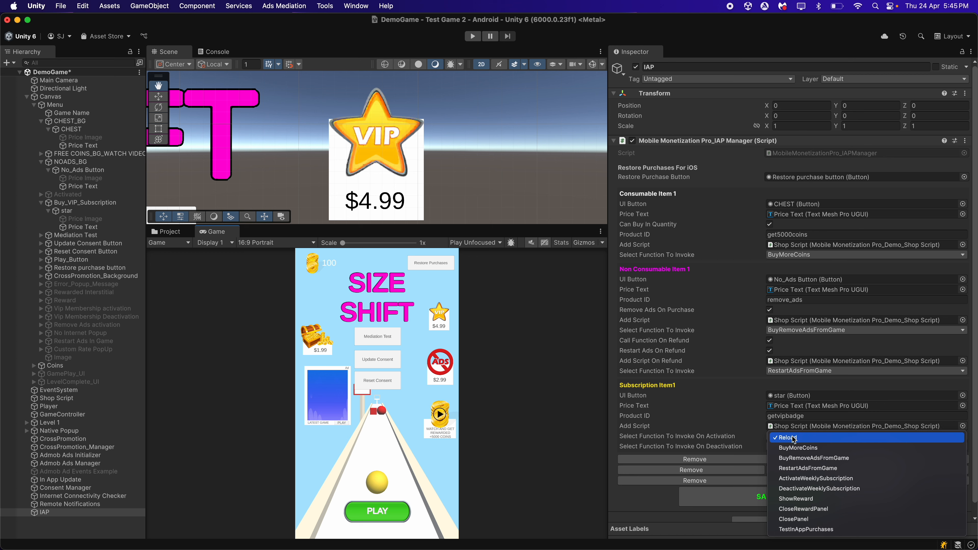
pyautogui.click(816, 479)
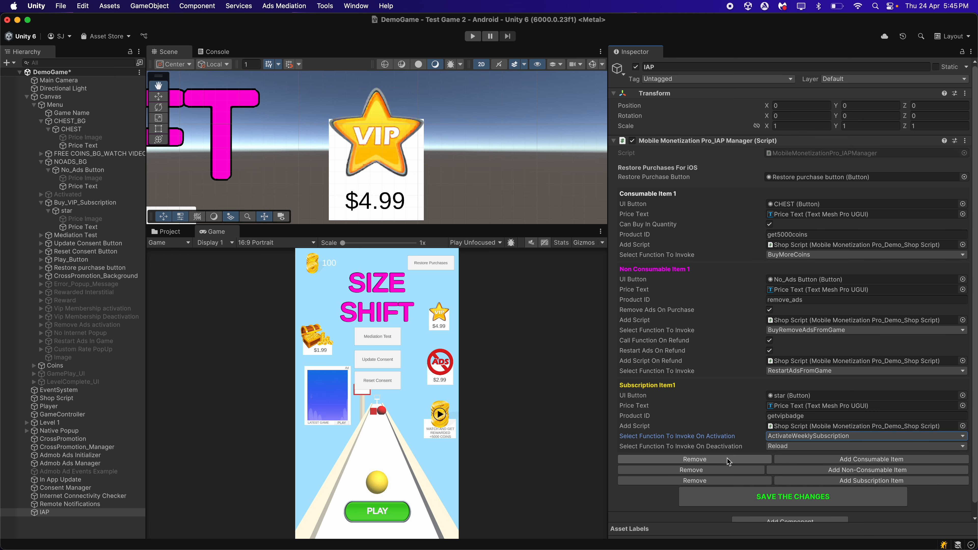
pyautogui.click(778, 446)
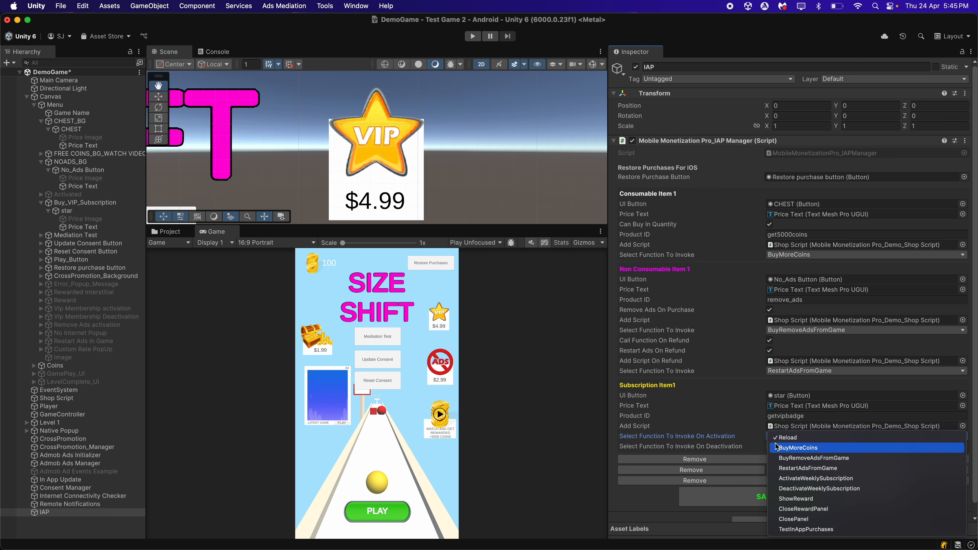
pyautogui.click(826, 489)
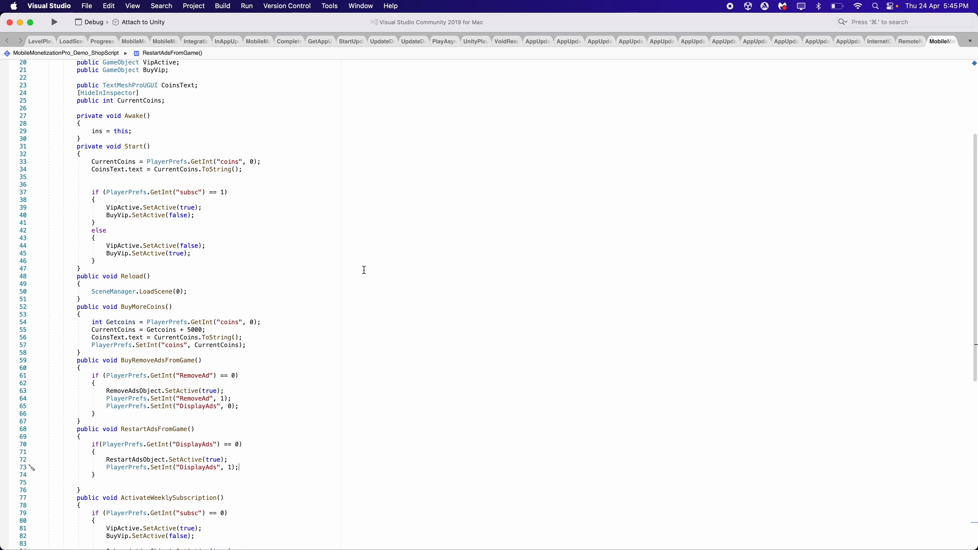
# - Switch to Visual Studio and examine the VipActive, BuyVip and SubscriptionObject statements inside ActivateWeeklySubscription
pyautogui.scroll(-3, 364, 270)
pyautogui.scroll(-7, 364, 270)
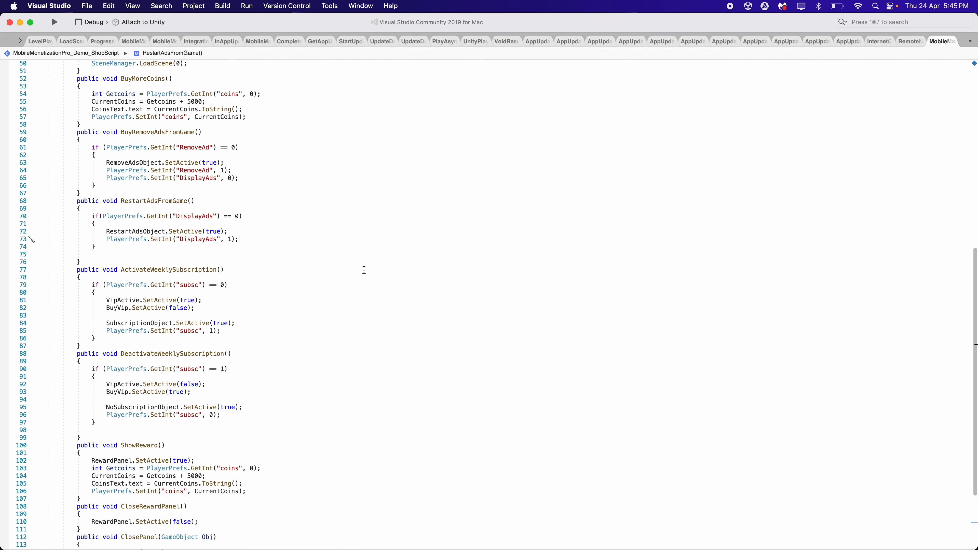
pyautogui.moveTo(92, 285); pyautogui.dragTo(123, 338)
pyautogui.click(100, 300)
pyautogui.moveTo(99, 300); pyautogui.dragTo(246, 300)
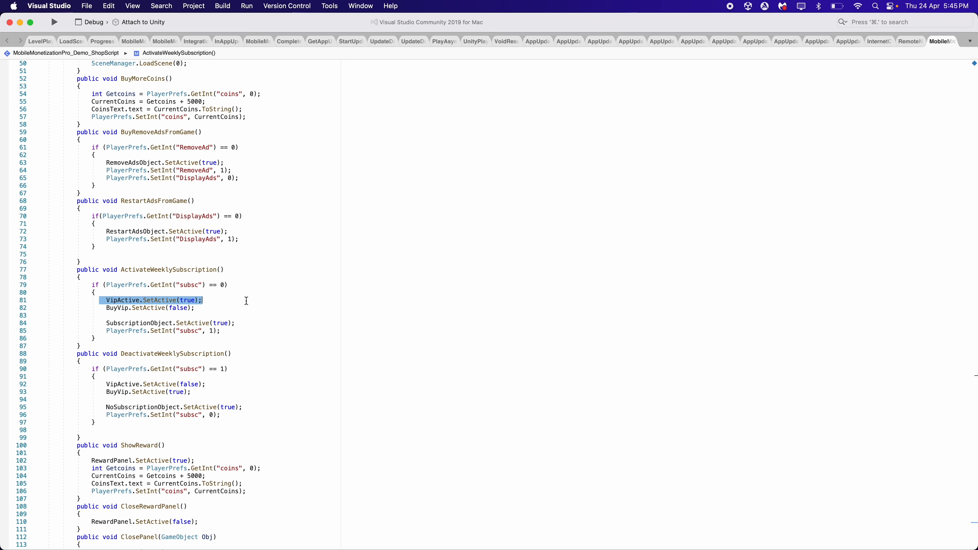
pyautogui.scroll(-1, 247, 300)
pyautogui.click(239, 293)
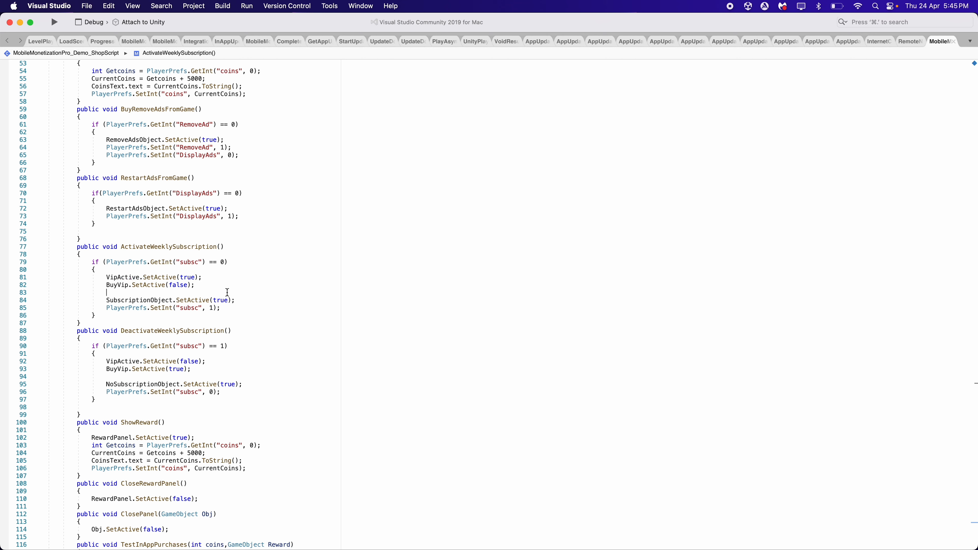
pyautogui.moveTo(103, 285); pyautogui.dragTo(217, 282)
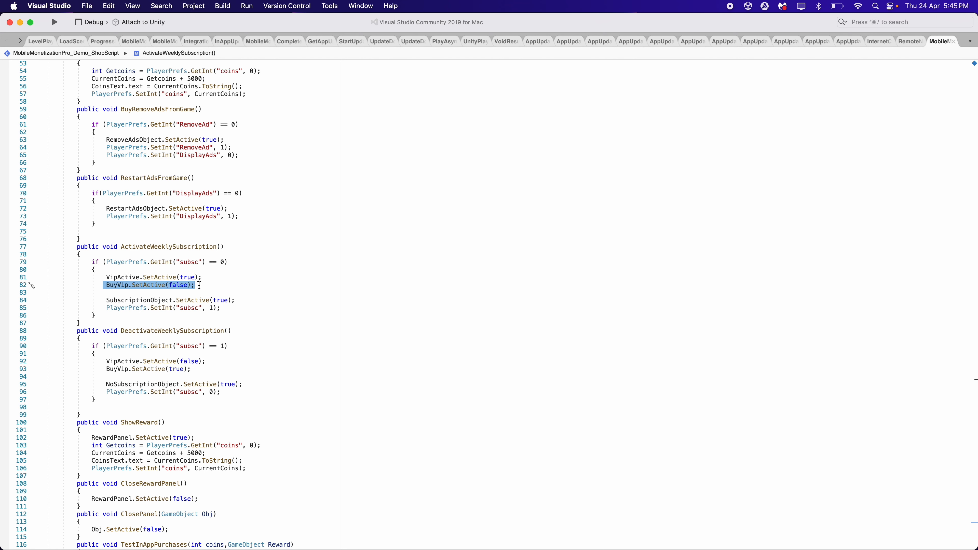
pyautogui.moveTo(102, 299); pyautogui.dragTo(313, 299)
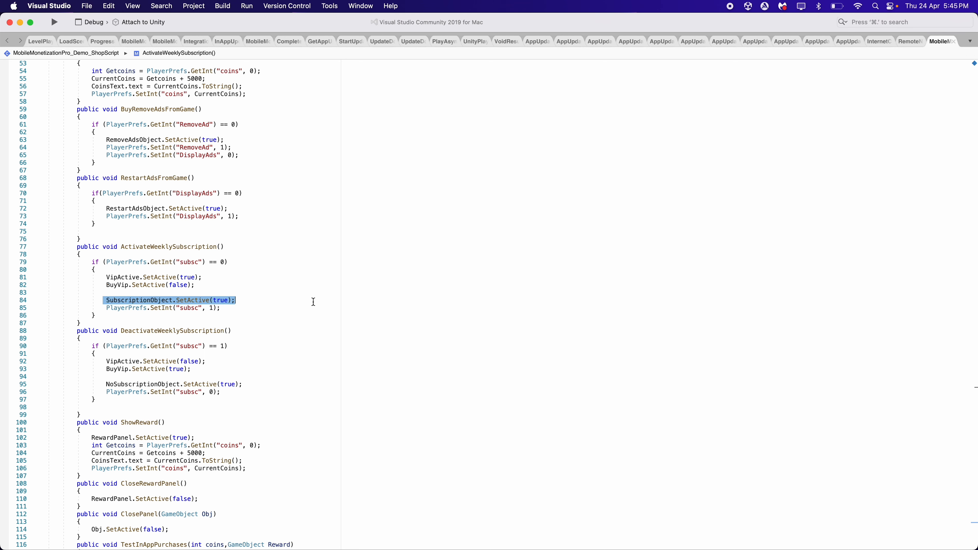
# - Examine the VipActive, BuyVip and NoSubscriptionObject statements inside DeactivateWeeklySubscription, and return to Unity
pyautogui.scroll(-1, 287, 308)
pyautogui.scroll(-3, 287, 307)
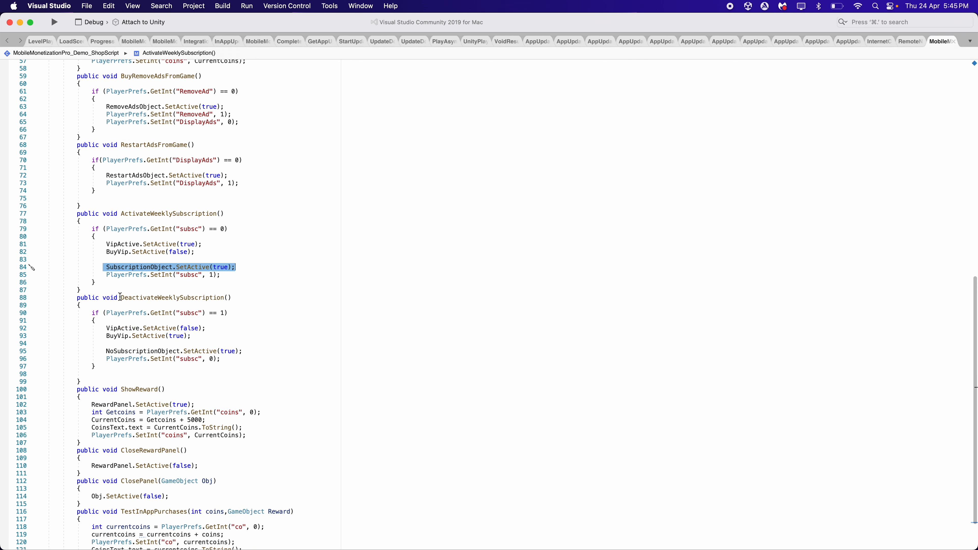
pyautogui.moveTo(121, 298); pyautogui.dragTo(270, 298)
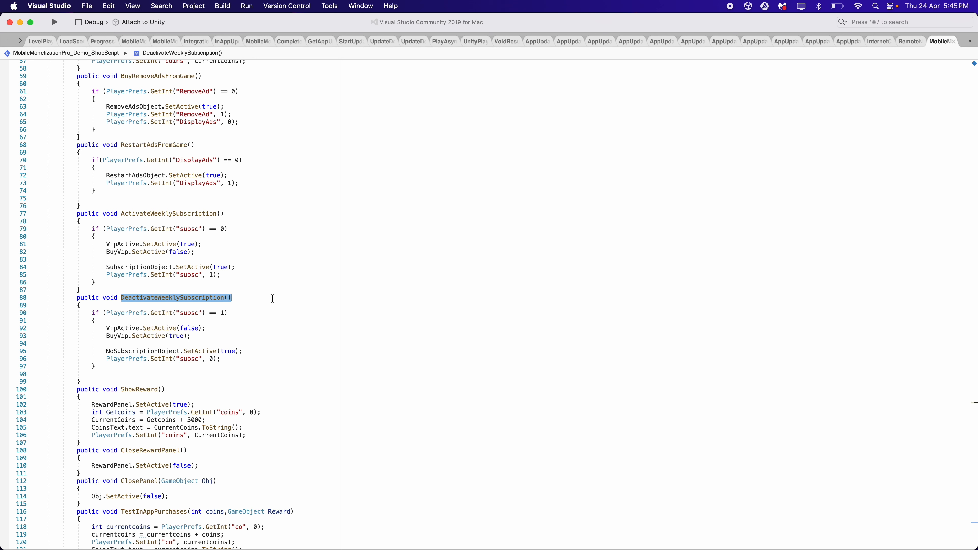
pyautogui.moveTo(106, 328); pyautogui.dragTo(228, 328)
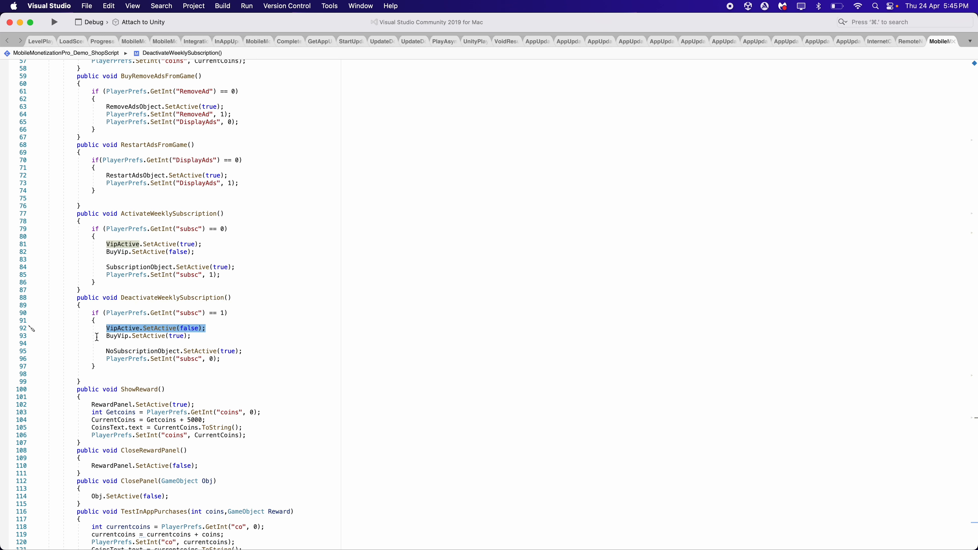
pyautogui.moveTo(102, 336); pyautogui.dragTo(220, 337)
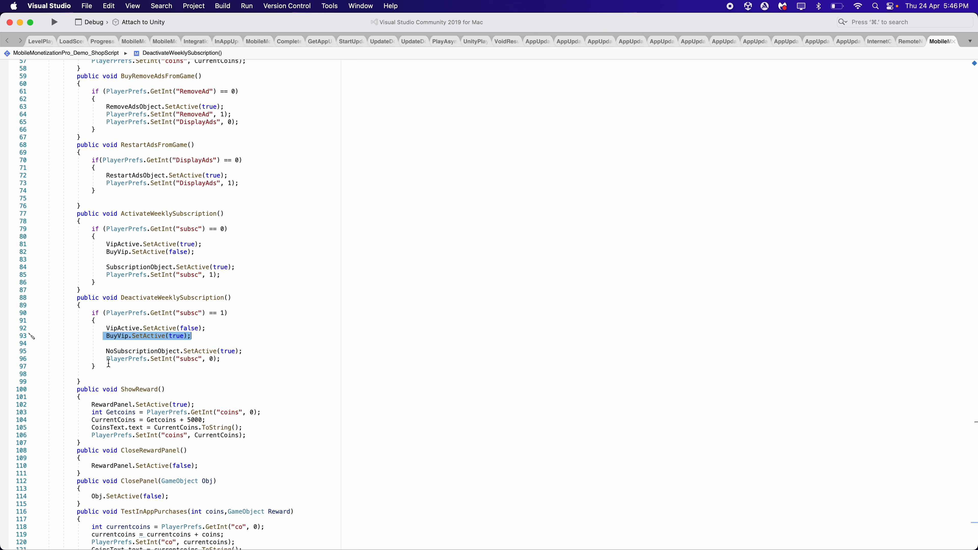
pyautogui.moveTo(102, 351); pyautogui.dragTo(268, 350)
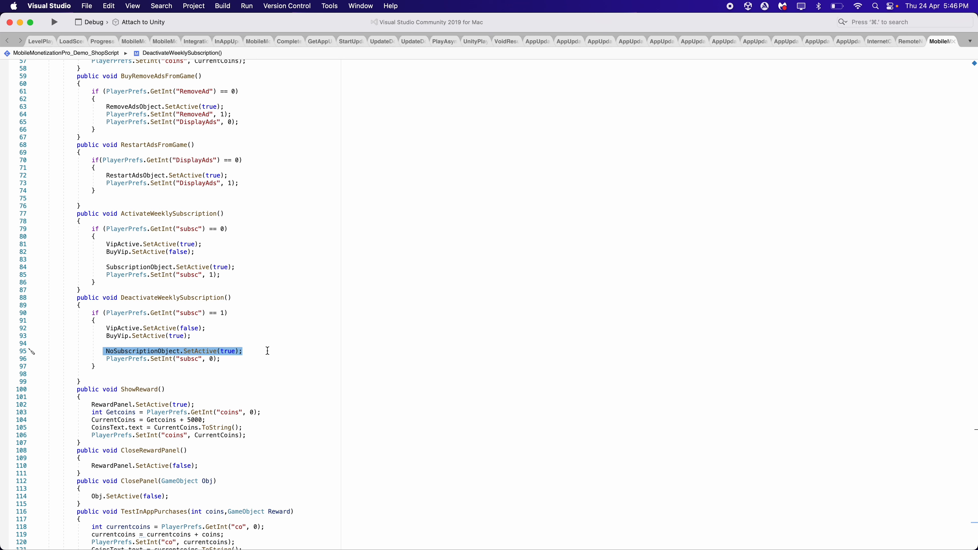
pyautogui.click(268, 357)
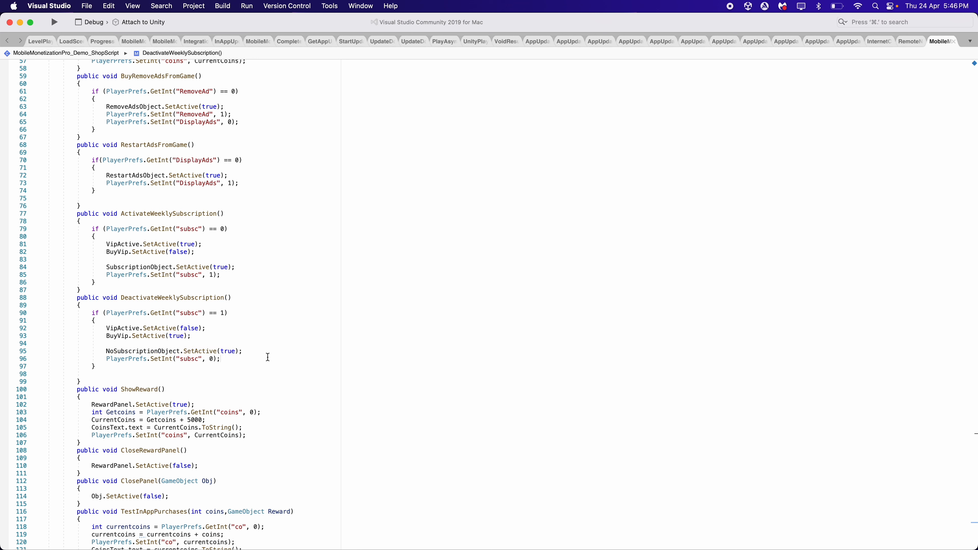
pyautogui.click(20, 22)
# - Open the object assigned as Vip Active on Shop Script and enable it in the scene
pyautogui.click(58, 399)
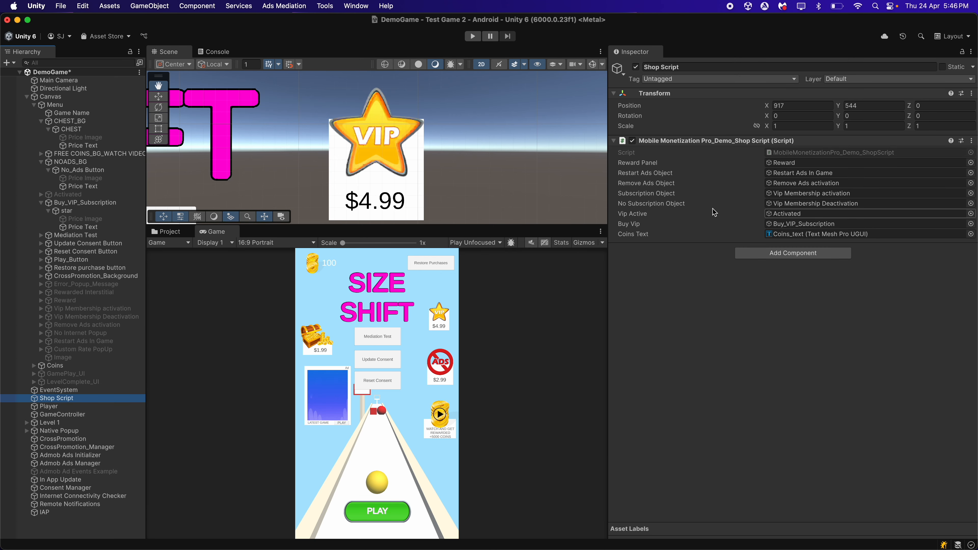
pyautogui.doubleClick(730, 213)
pyautogui.press('f')
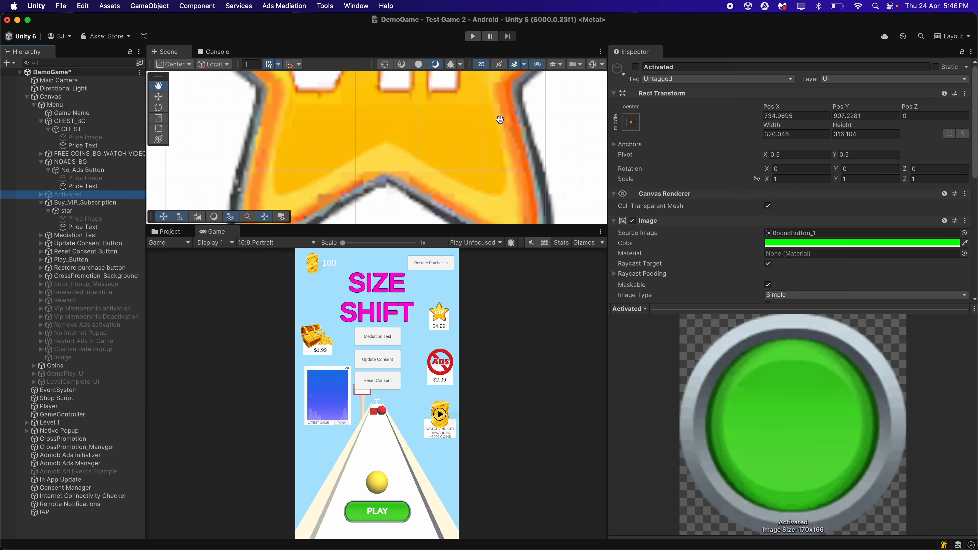
pyautogui.scroll(-10, 500, 117)
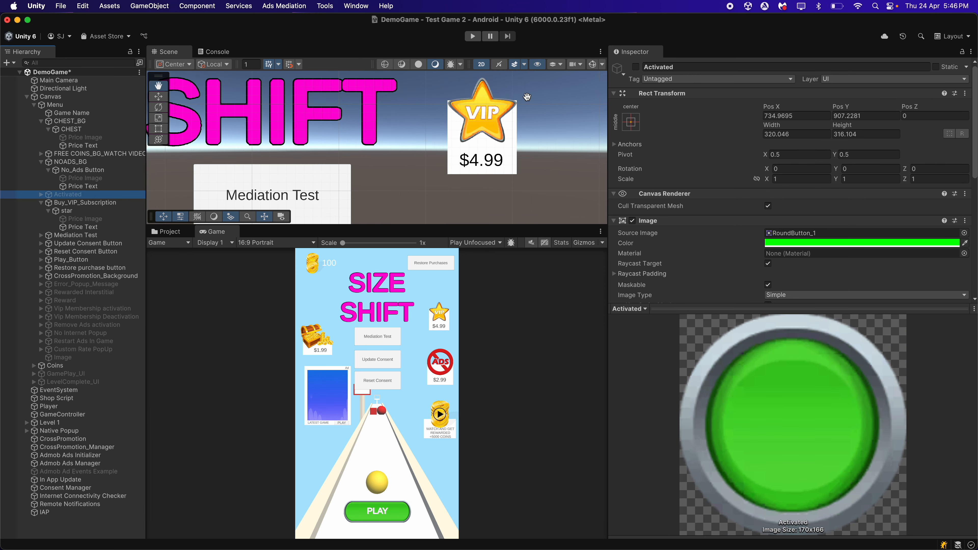
pyautogui.click(636, 67)
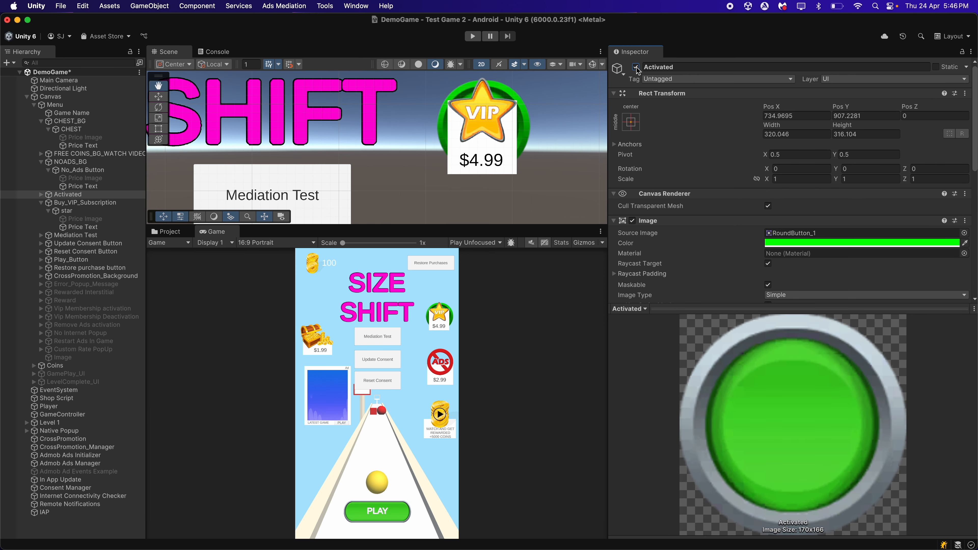
# - Collapse and disable the Buy_VIP_Subscription object to view the VIP ACTIVE badge alone, and select Activated
pyautogui.click(143, 202)
pyautogui.press('Left')
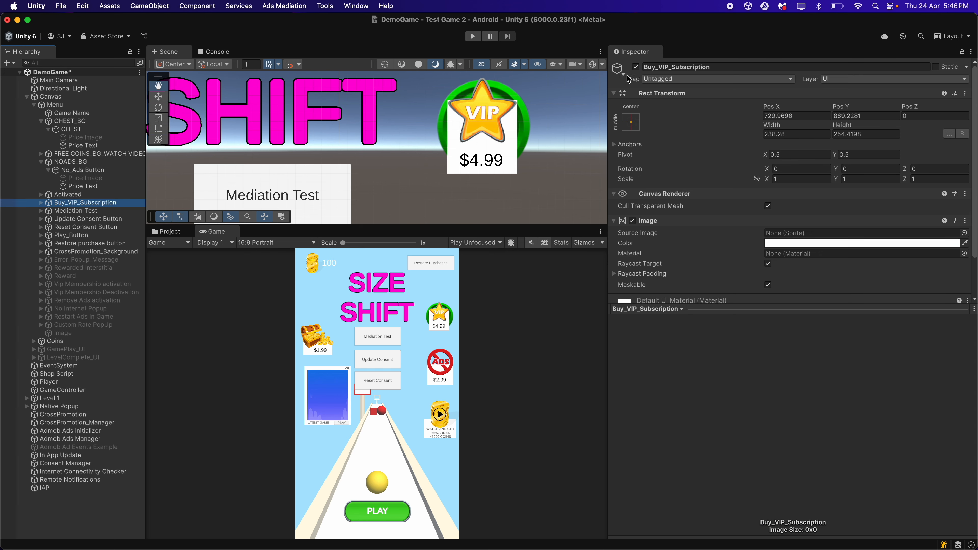
pyautogui.click(635, 67)
pyautogui.scroll(2, 533, 88)
pyautogui.scroll(2, 533, 89)
pyautogui.scroll(-3, 533, 88)
pyautogui.scroll(3, 533, 86)
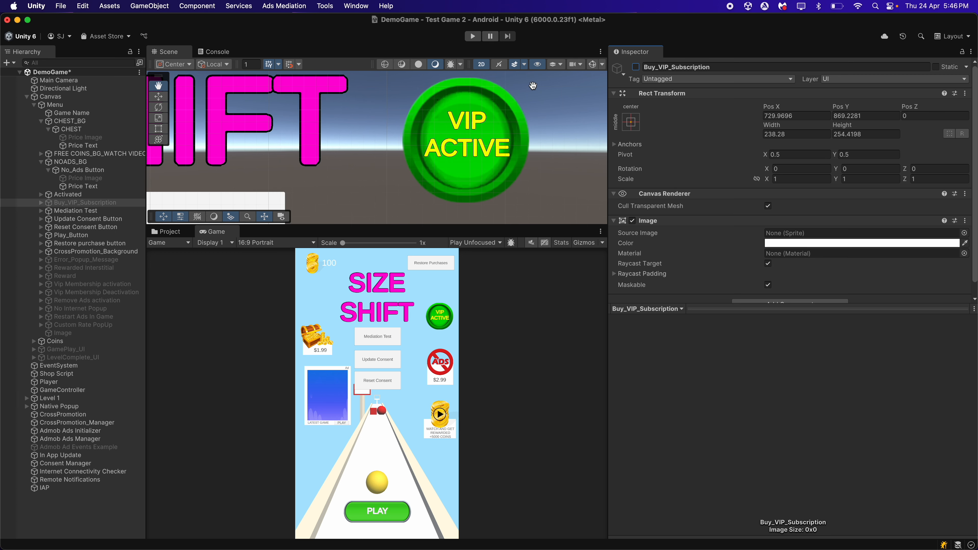
pyautogui.click(67, 194)
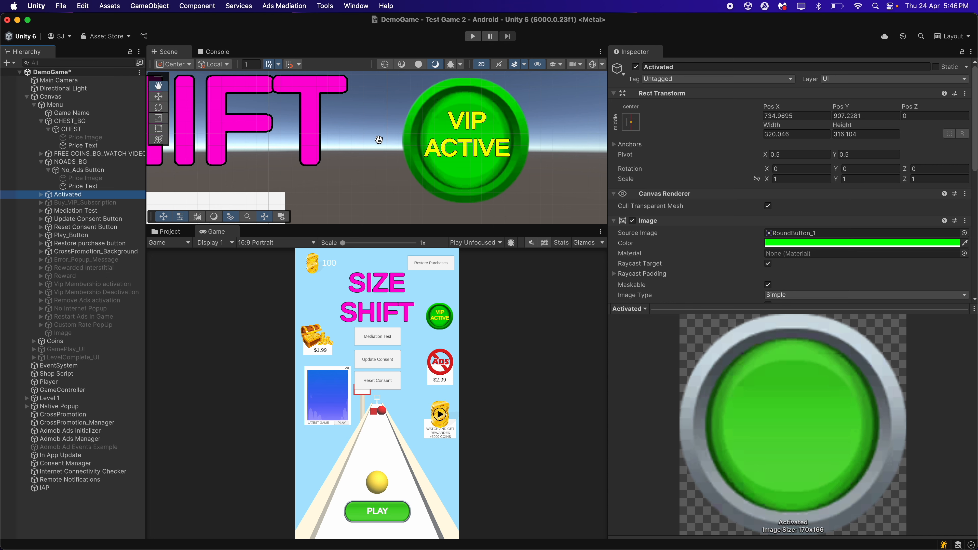
# - Enable the Vip Membership activation popup to inspect it in the Scene view, and disable it again
pyautogui.scroll(-5, 378, 140)
pyautogui.click(107, 285)
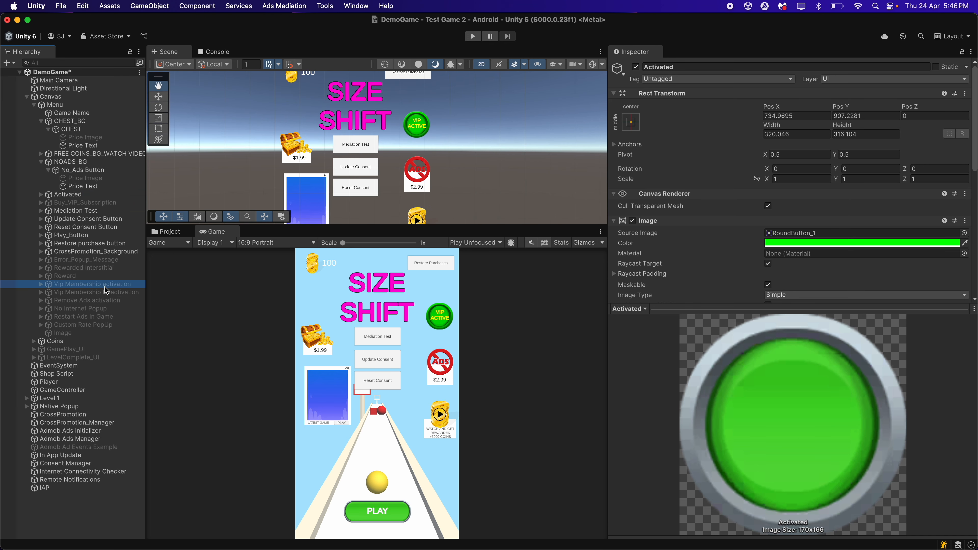
pyautogui.click(636, 67)
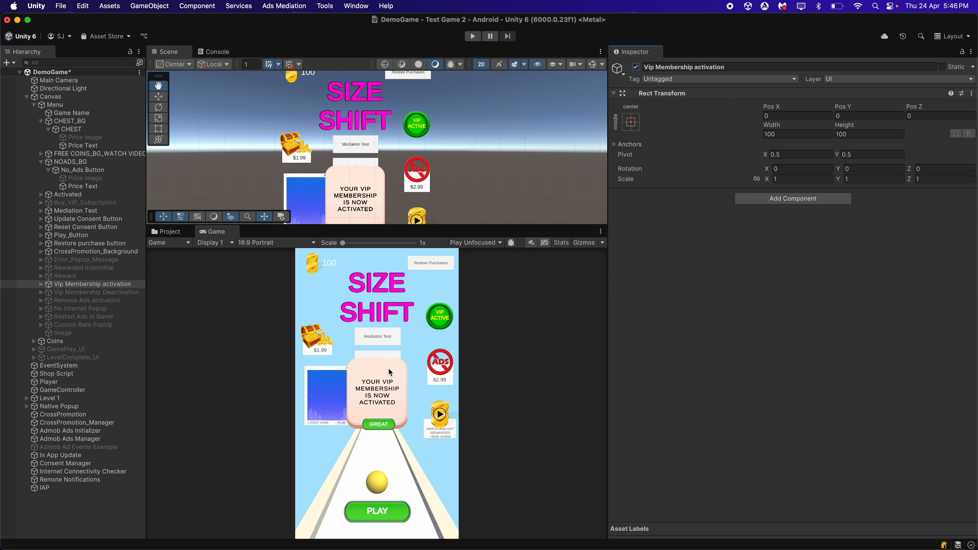
pyautogui.scroll(-5, 355, 148)
pyautogui.scroll(6, 350, 199)
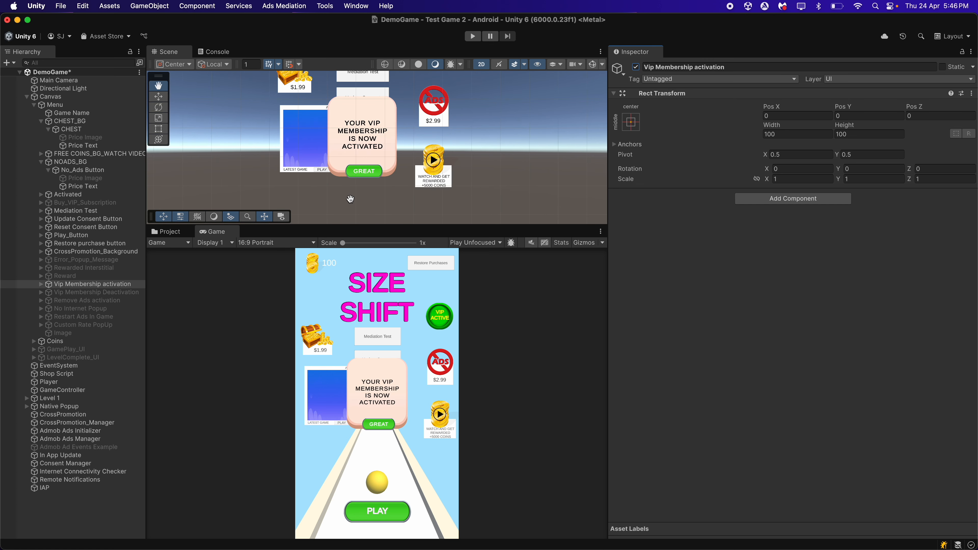
pyautogui.scroll(3, 364, 78)
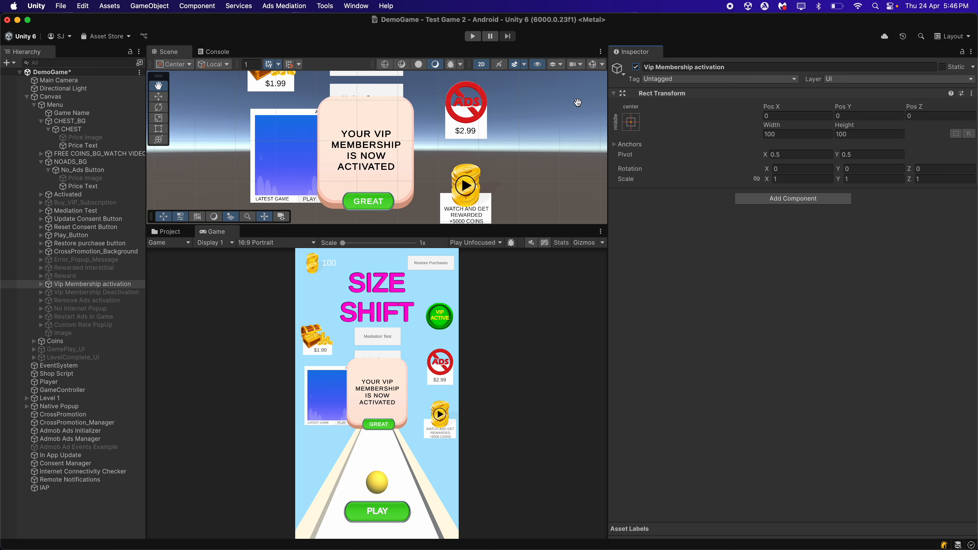
pyautogui.click(636, 68)
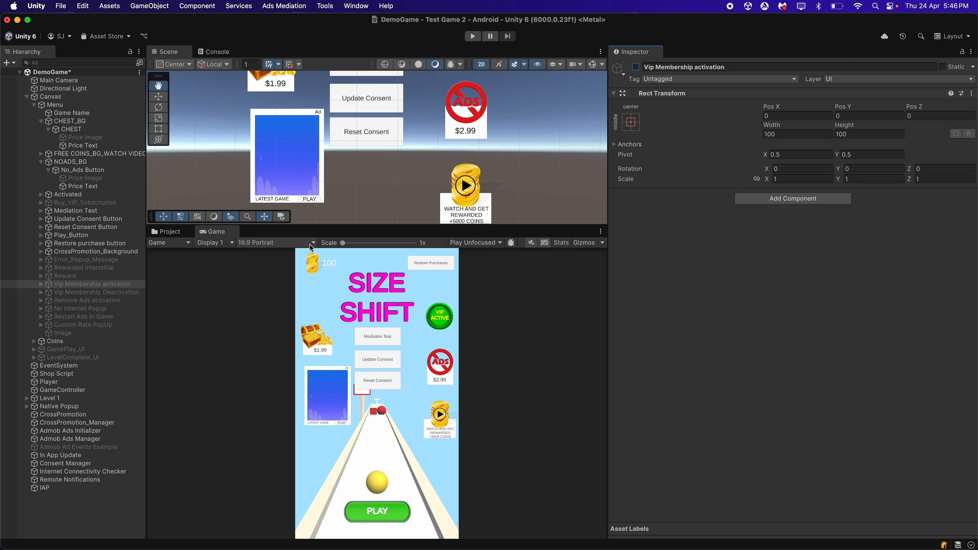
# - Enable the Vip Membership Deactivation popup to inspect it, and disable it again
pyautogui.click(97, 293)
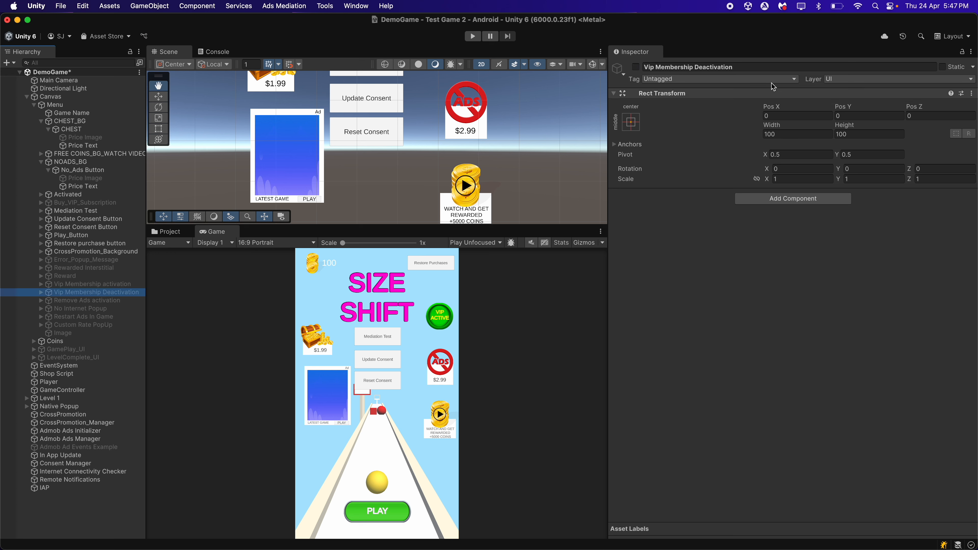
pyautogui.click(636, 68)
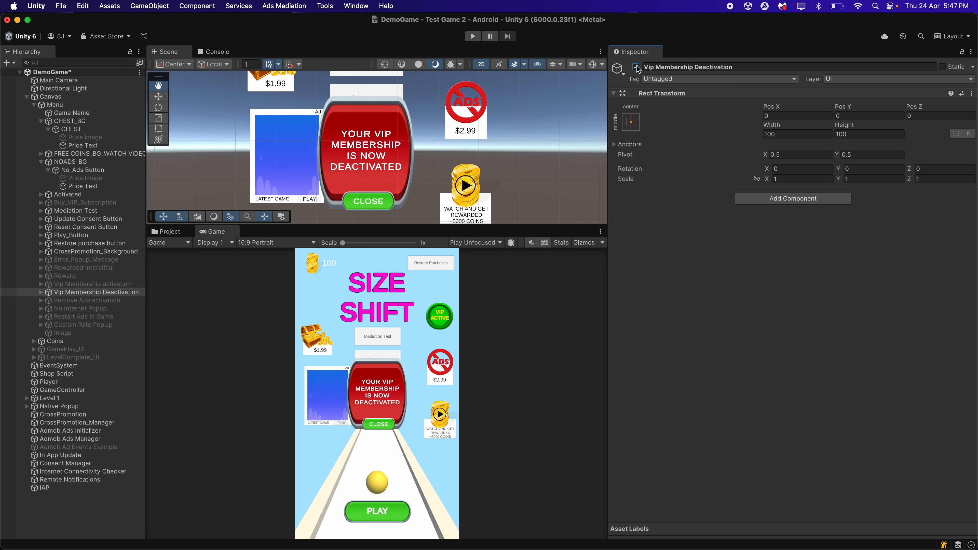
pyautogui.click(636, 67)
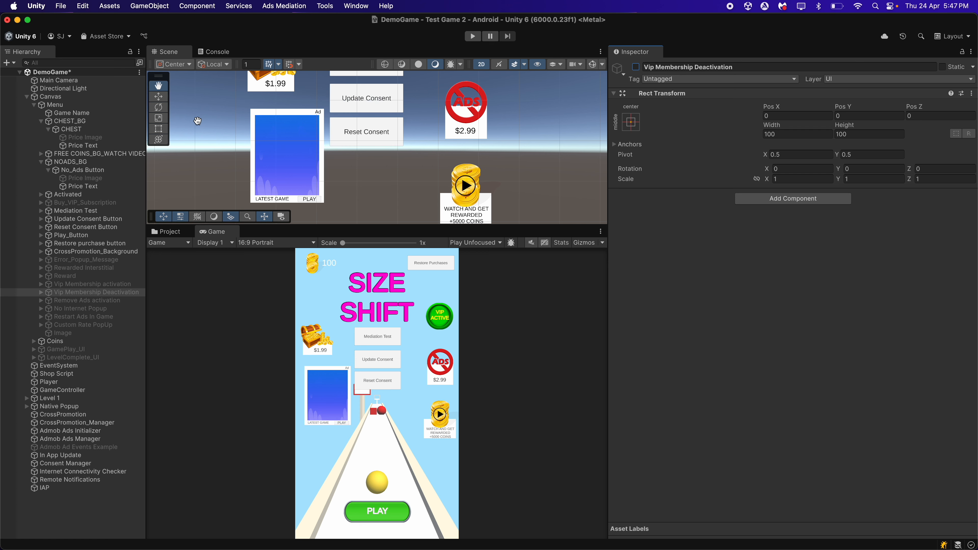
# - Collapse NOADS_BG, re-enable Buy_VIP_Subscription, and disable the Activated badge
pyautogui.click(72, 163)
pyautogui.press('Left')
pyautogui.click(103, 178)
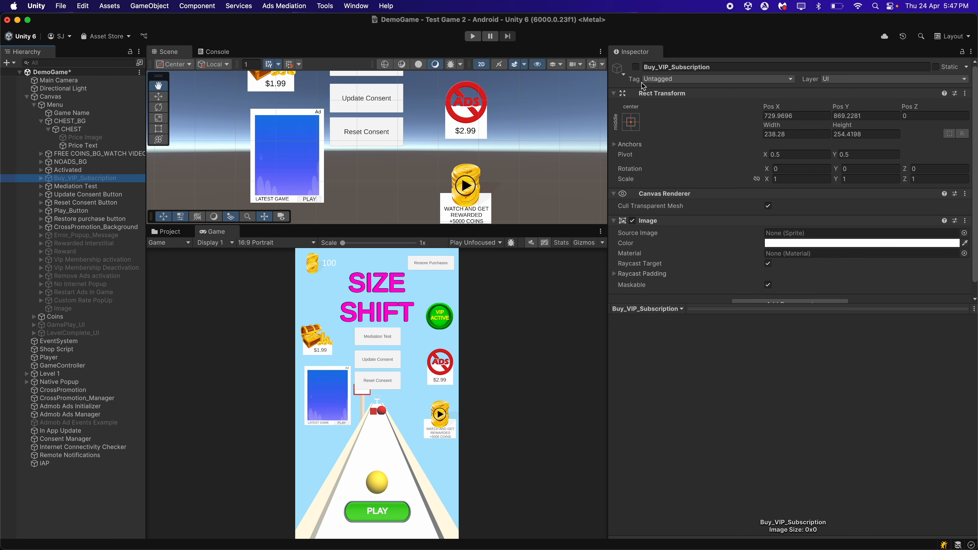
pyautogui.click(636, 68)
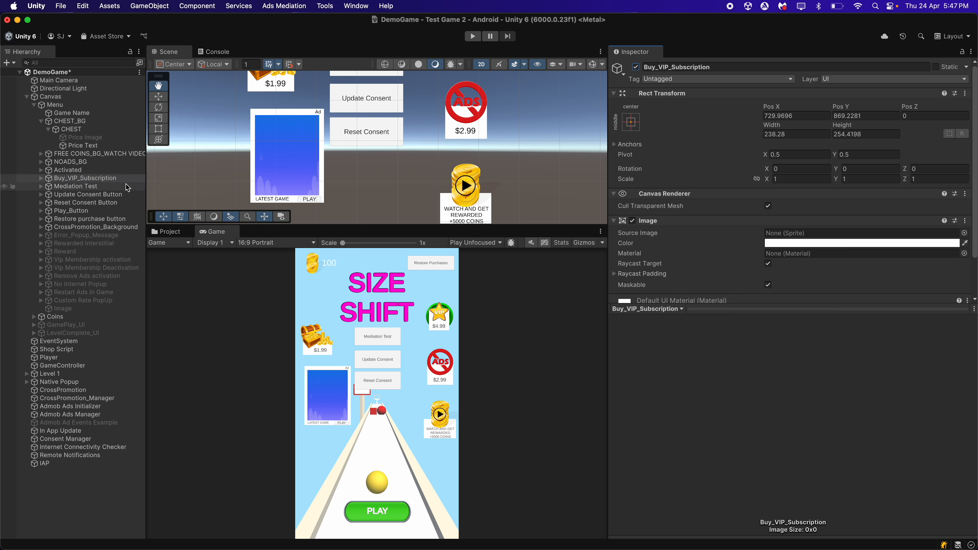
pyautogui.click(116, 172)
pyautogui.click(635, 67)
pyautogui.press('f')
pyautogui.press('f')
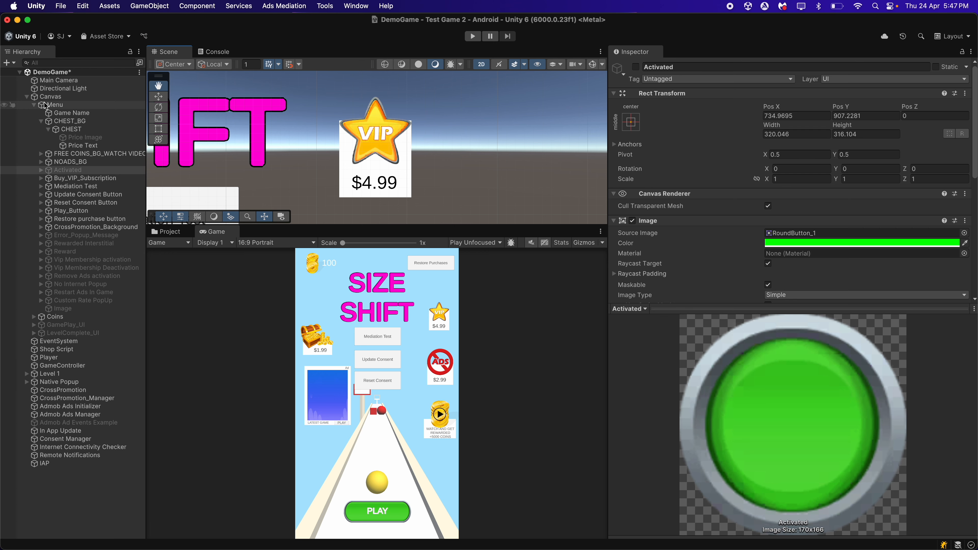
# - Collapse the Canvas hierarchy, select the IAP object, and save the IAP Manager's changes
pyautogui.click(26, 97)
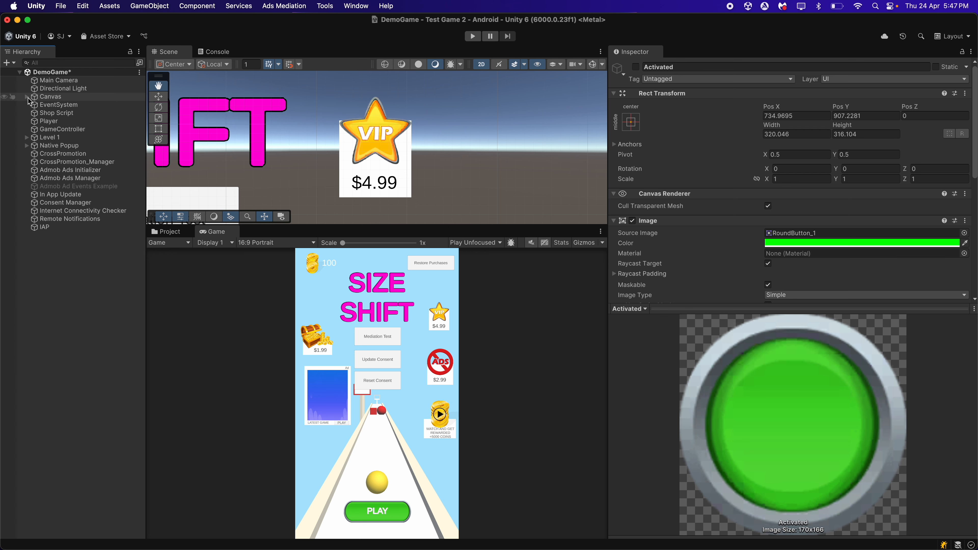
pyautogui.doubleClick(54, 228)
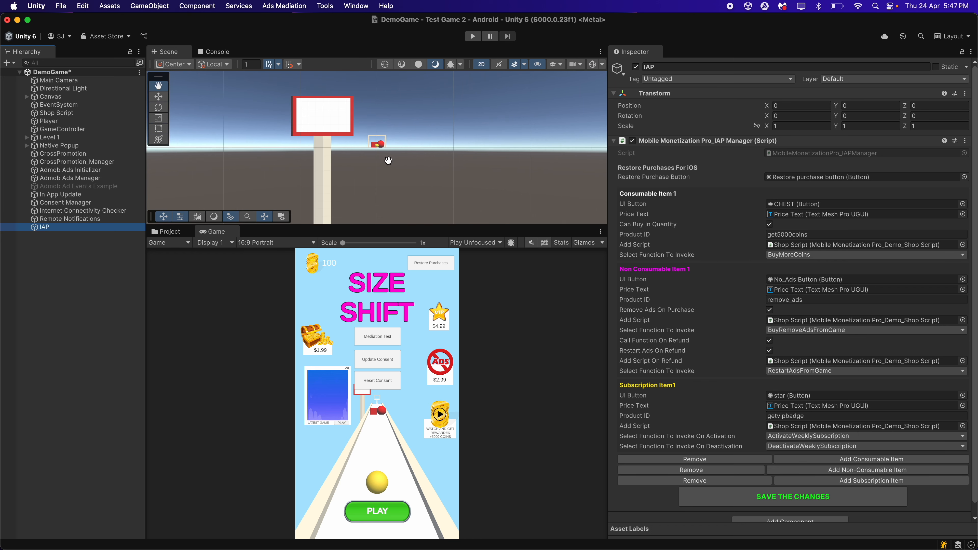
pyautogui.click(63, 97)
pyautogui.click(46, 227)
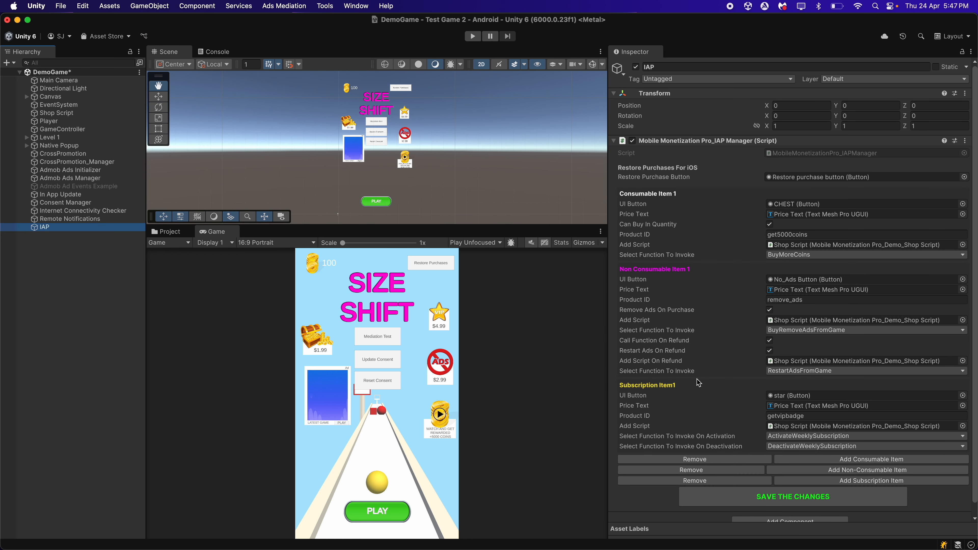
pyautogui.click(772, 499)
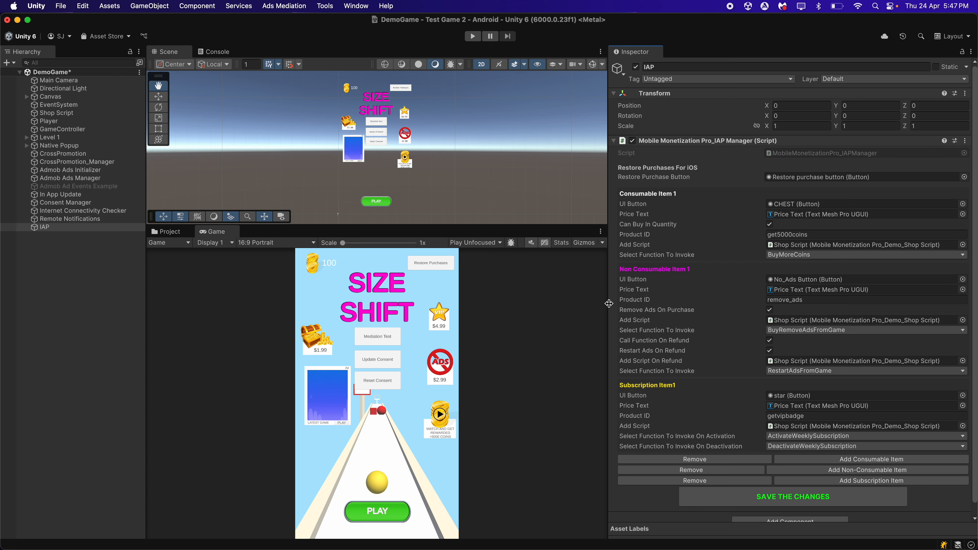
pyautogui.moveTo(608, 303); pyautogui.dragTo(631, 304)
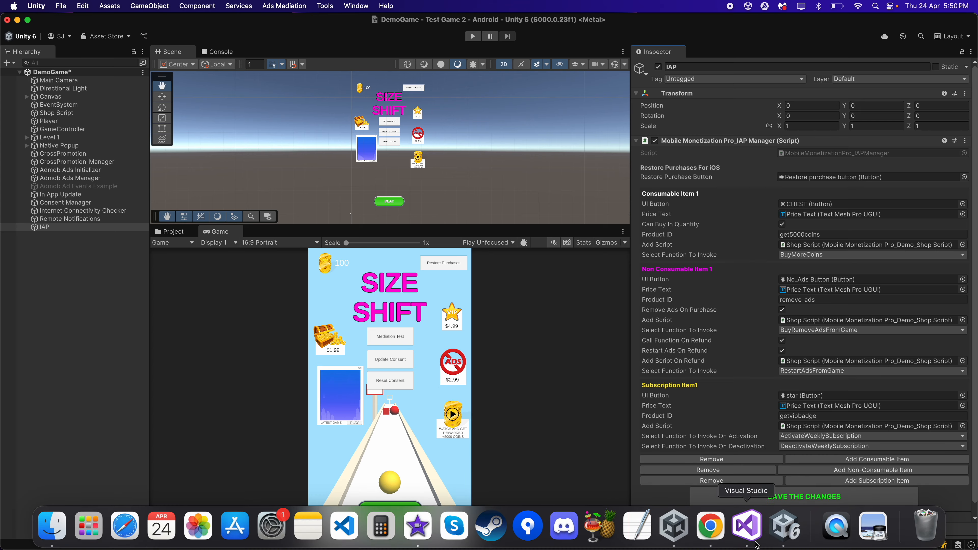
# - Switch to Visual Studio, examine the SetAndBuyMoreCoins function and its coins and Reward parameters in the shop script, and return to Unity
pyautogui.click(757, 544)
pyautogui.scroll(-15, 557, 277)
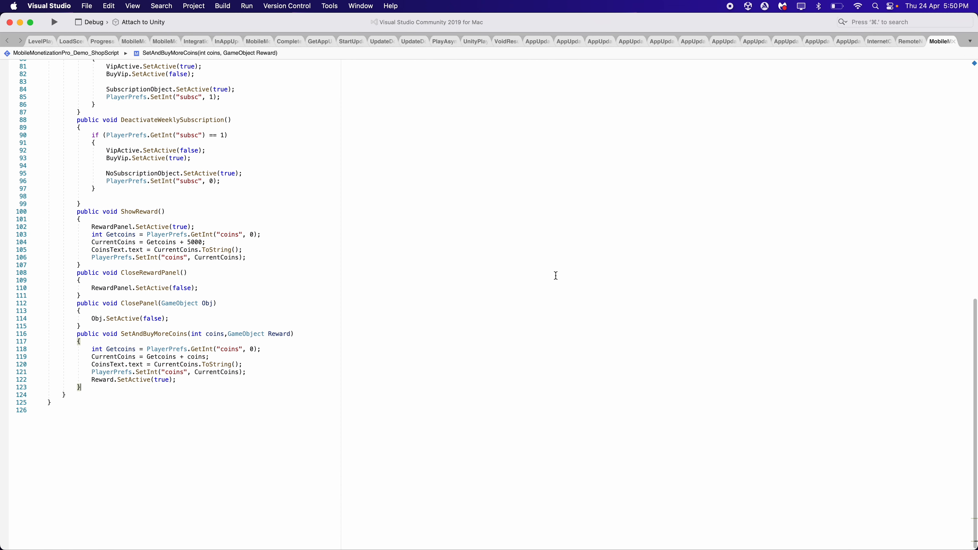
pyautogui.scroll(-3, 556, 275)
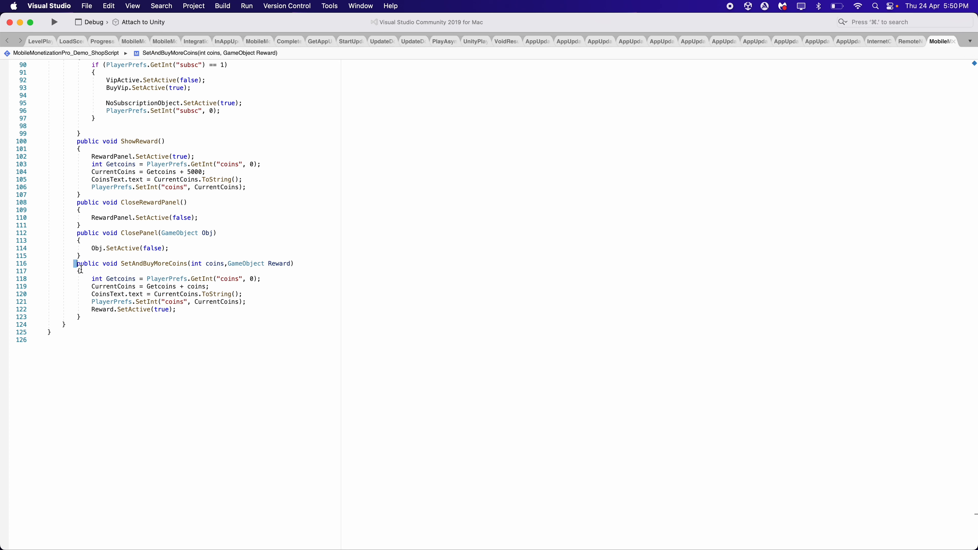
pyautogui.moveTo(76, 264); pyautogui.dragTo(99, 316)
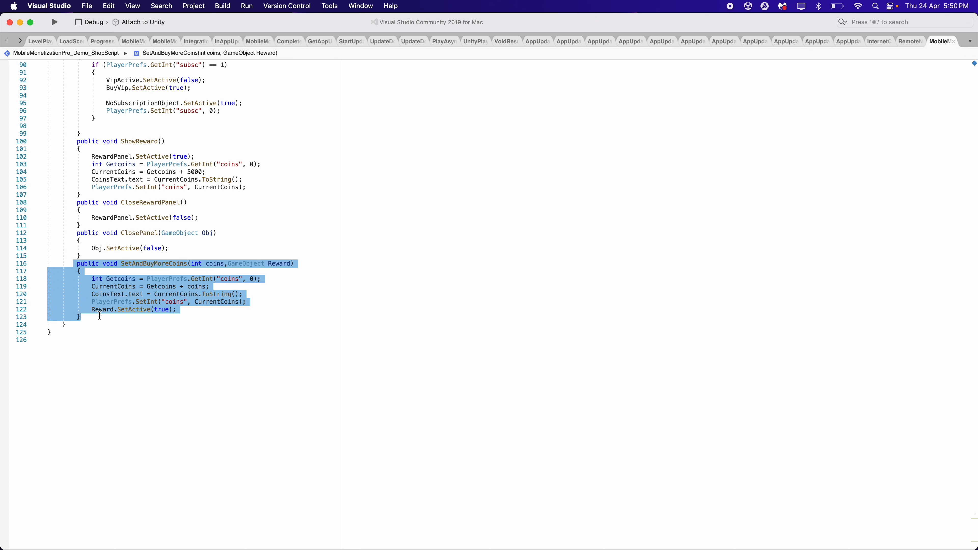
pyautogui.click(178, 310)
pyautogui.moveTo(193, 264); pyautogui.dragTo(291, 264)
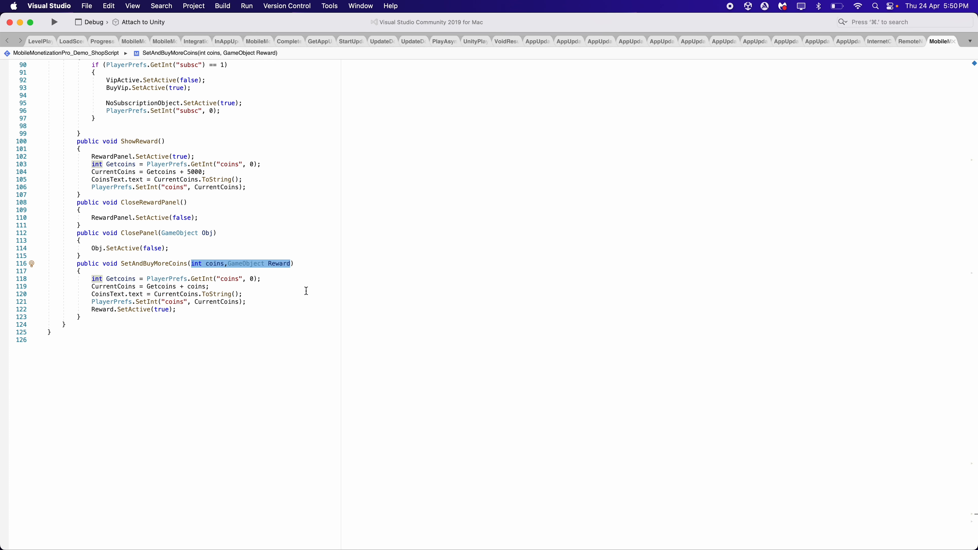
pyautogui.click(292, 294)
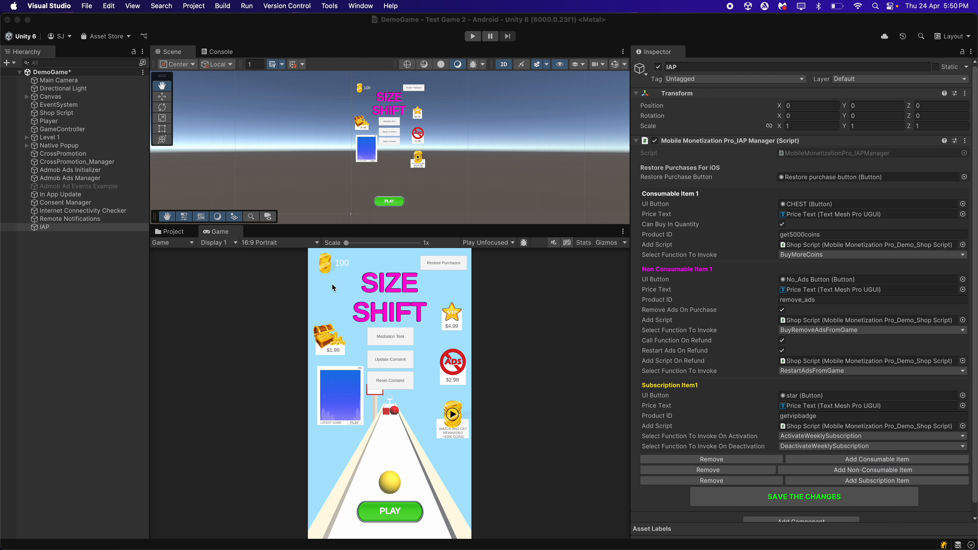
pyautogui.click(389, 295)
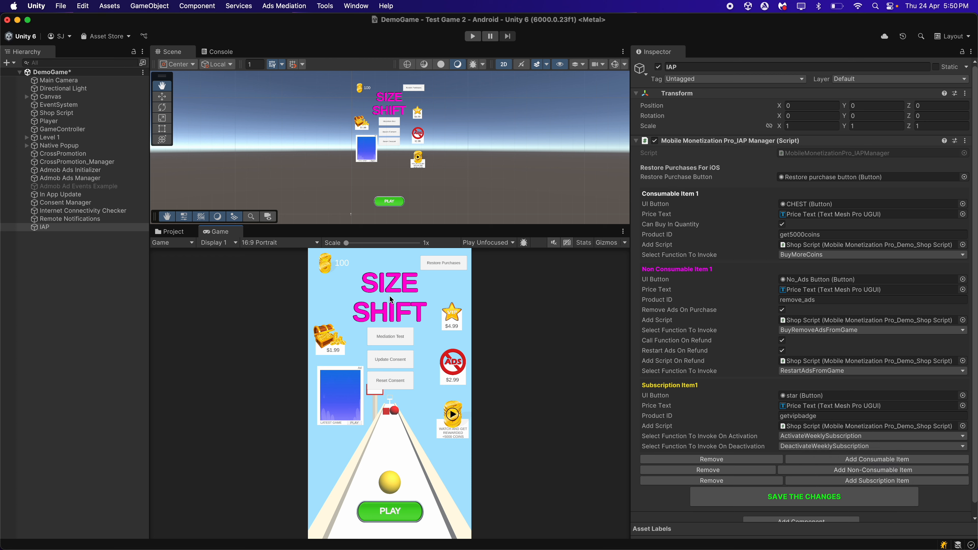
# - Set Consumable Item 1's function to invoke to SetAndBuyMoreCoins, with Parameter 1 set to 5000
pyautogui.click(803, 256)
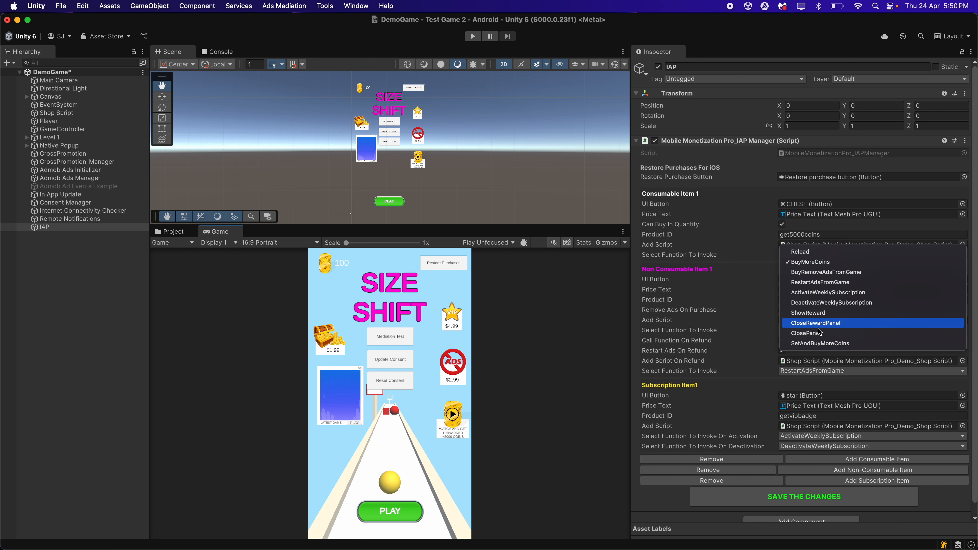
pyautogui.click(835, 344)
pyautogui.click(784, 265)
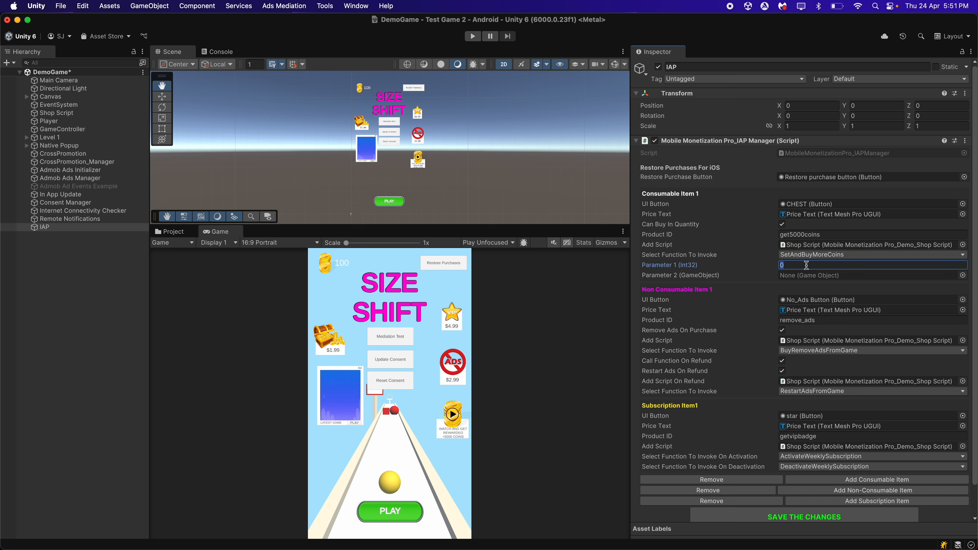
pyautogui.write('5000')
pyautogui.click(612, 311)
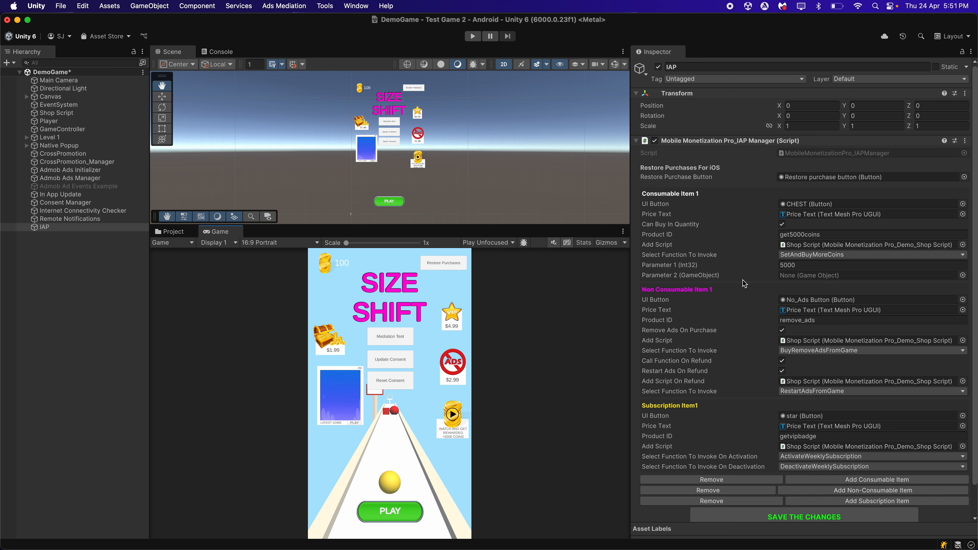
# - Preview the Reward popup from the Canvas menu, disable it again, and assign it as Parameter 2 of Consumable Item 1
pyautogui.click(26, 96)
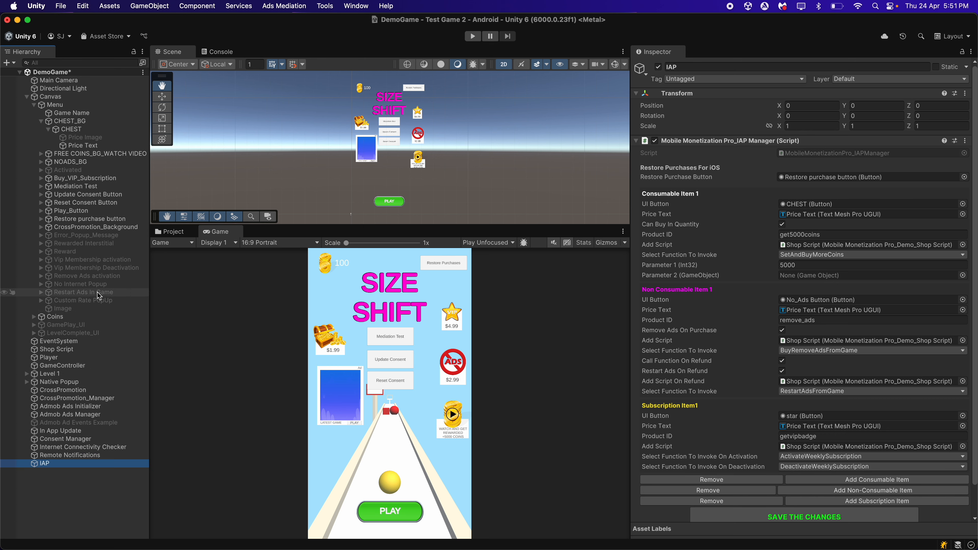
pyautogui.click(65, 251)
pyautogui.click(659, 67)
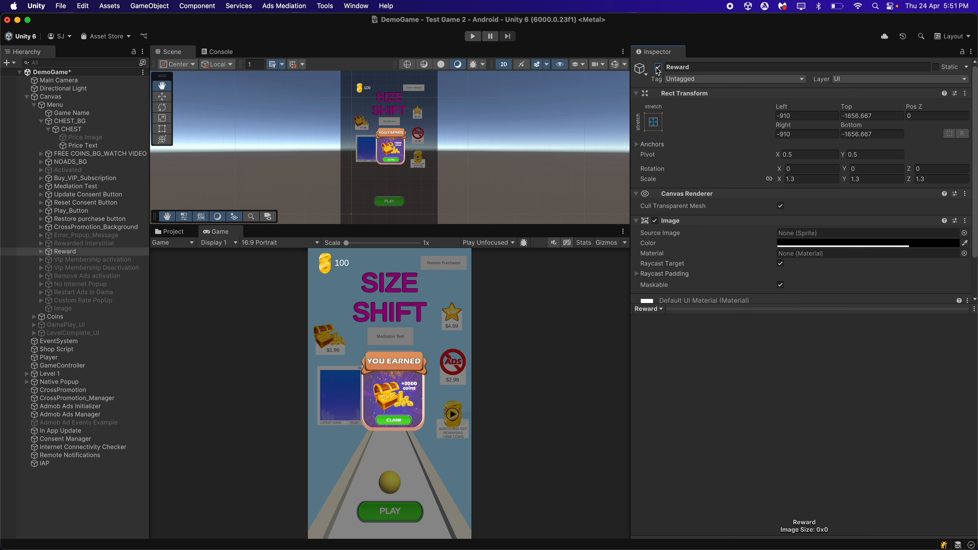
pyautogui.click(658, 67)
pyautogui.click(91, 463)
pyautogui.moveTo(99, 251); pyautogui.dragTo(866, 275)
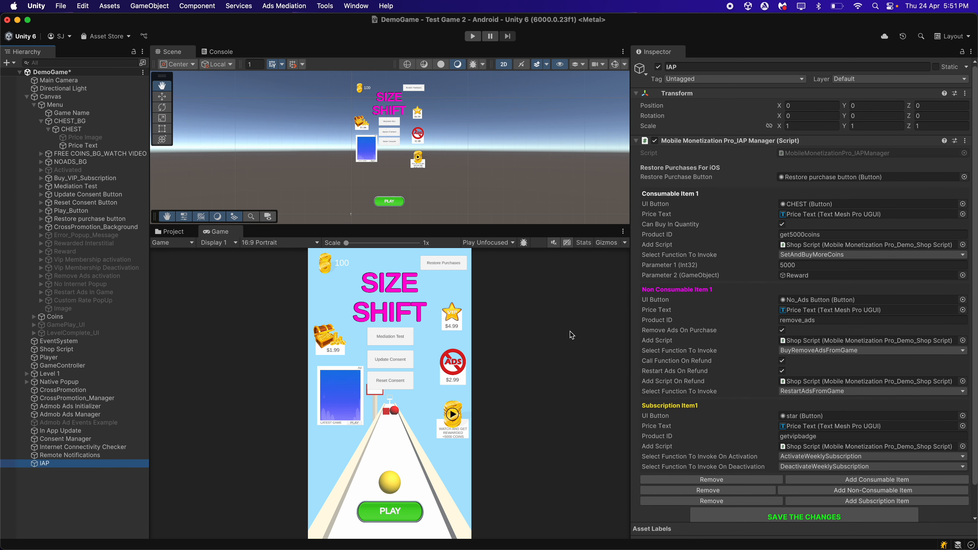
# - Add a second consumable item using Shop Script's SetAndBuyMoreCoins function with Parameter 1 set to 400, and remove the item again
pyautogui.scroll(-2, 788, 291)
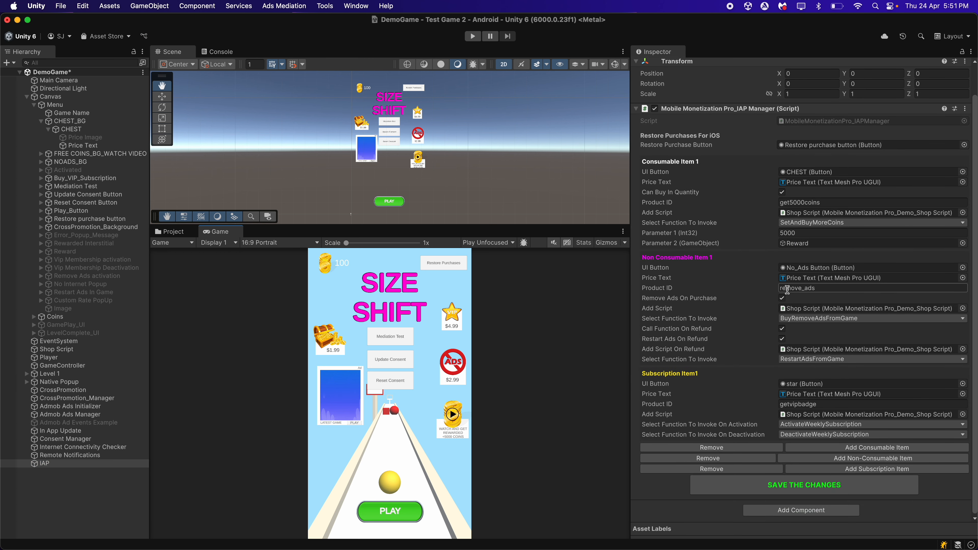
pyautogui.click(873, 449)
pyautogui.moveTo(57, 349); pyautogui.dragTo(833, 309)
pyautogui.click(832, 318)
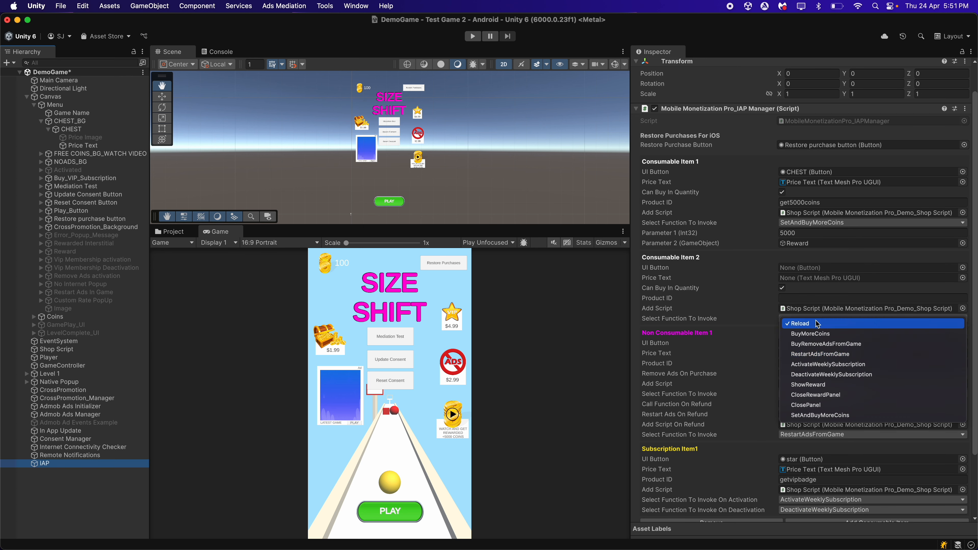
pyautogui.click(815, 417)
pyautogui.click(813, 328)
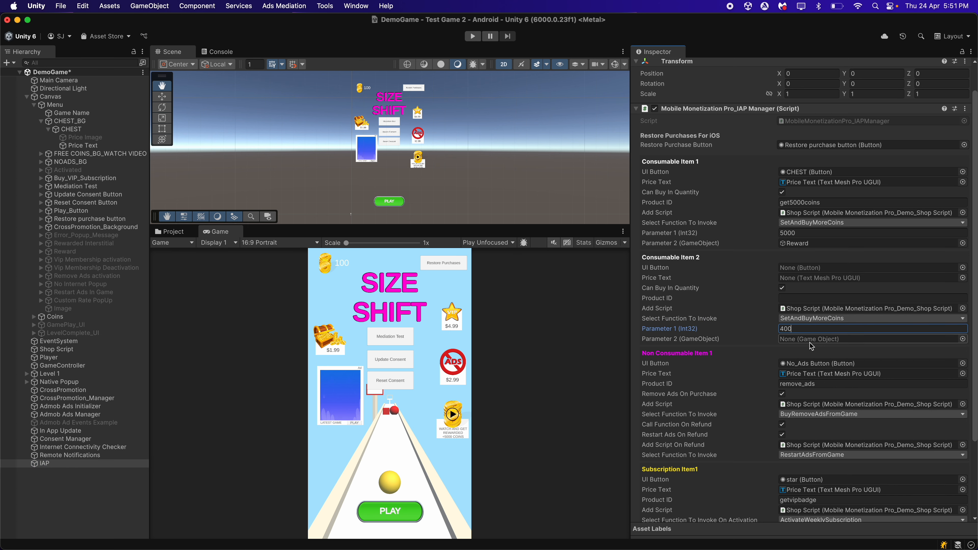
pyautogui.scroll(-5, 789, 270)
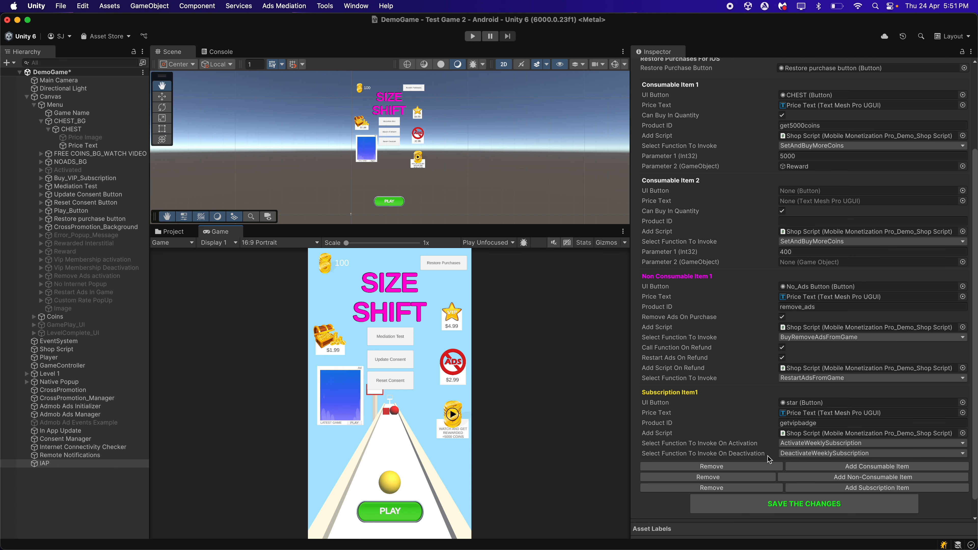
pyautogui.click(751, 466)
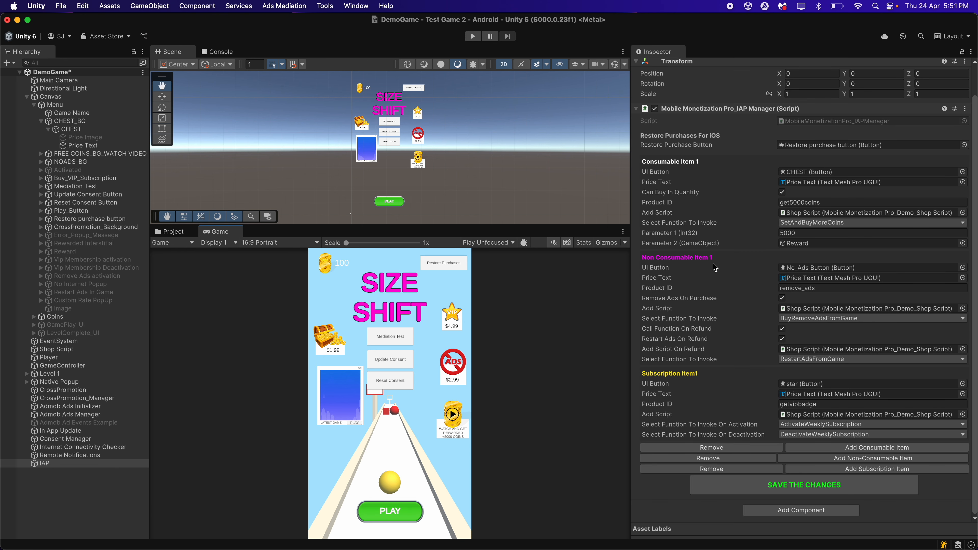
# - Collapse the Canvas hierarchy, clear the IAP selection, and save the DemoGame scene
pyautogui.scroll(1, 716, 267)
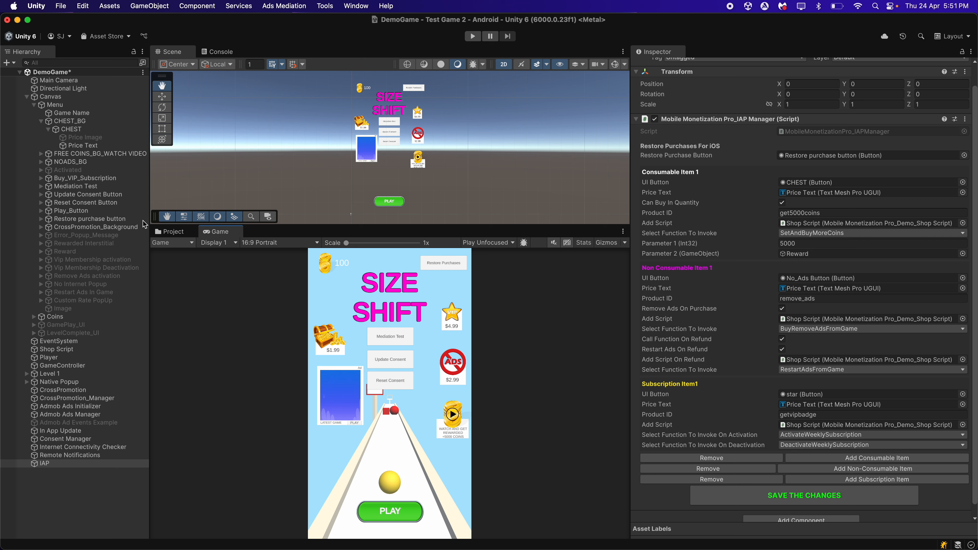
pyautogui.click(26, 96)
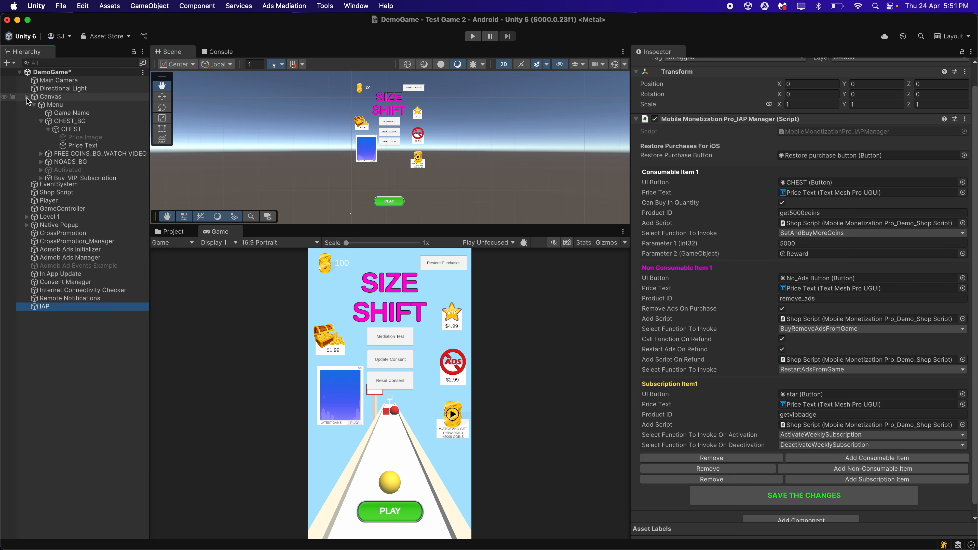
pyautogui.moveTo(630, 392); pyautogui.dragTo(654, 390)
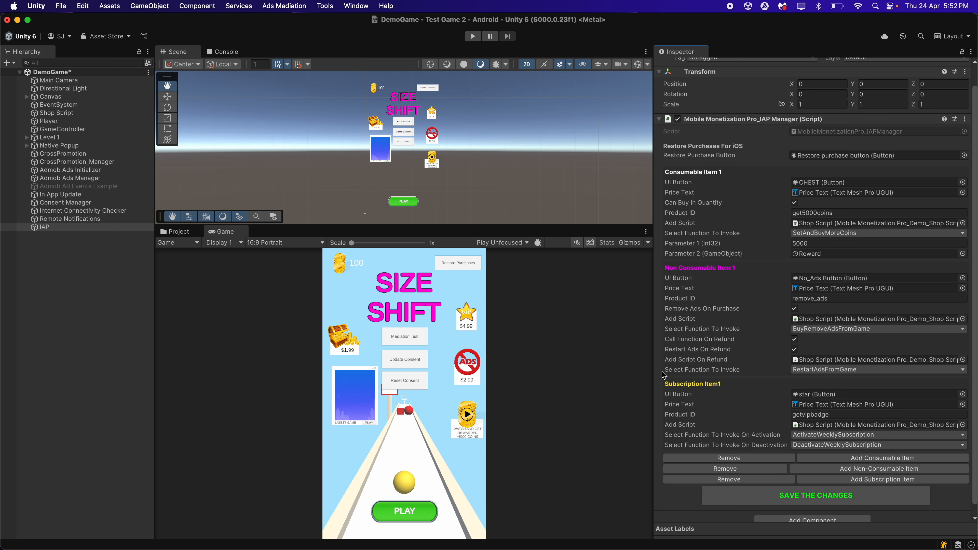
pyautogui.moveTo(650, 371); pyautogui.dragTo(665, 368)
pyautogui.click(102, 364)
pyautogui.click(221, 52)
pyautogui.click(177, 53)
pyautogui.click(63, 7)
pyautogui.click(78, 64)
# - In the build profiles, exclude the iOS 14 Advertising Support context screen scene and turn off Android's Build App Bundle (Google Play) option
pyautogui.click(62, 6)
pyautogui.click(57, 5)
pyautogui.click(58, 4)
pyautogui.click(104, 135)
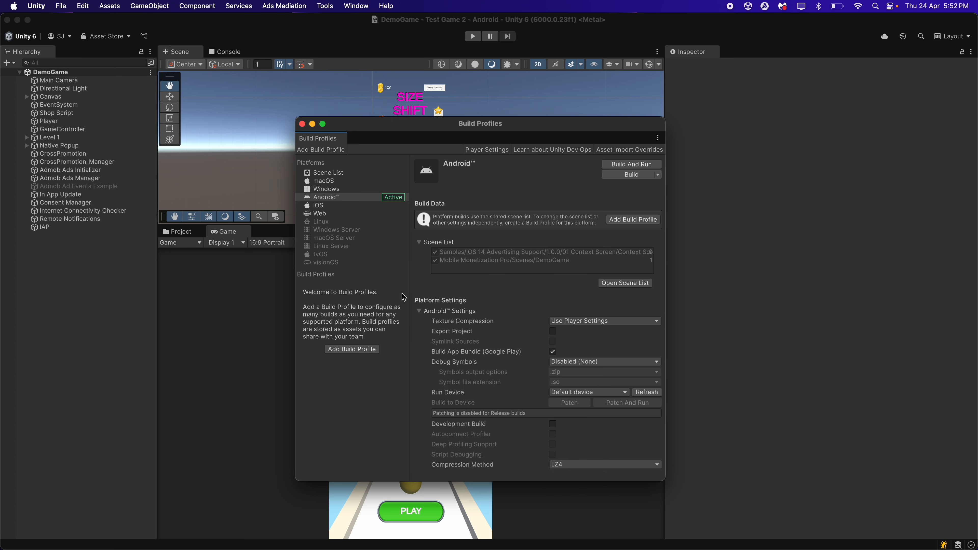
pyautogui.click(625, 283)
pyautogui.click(435, 221)
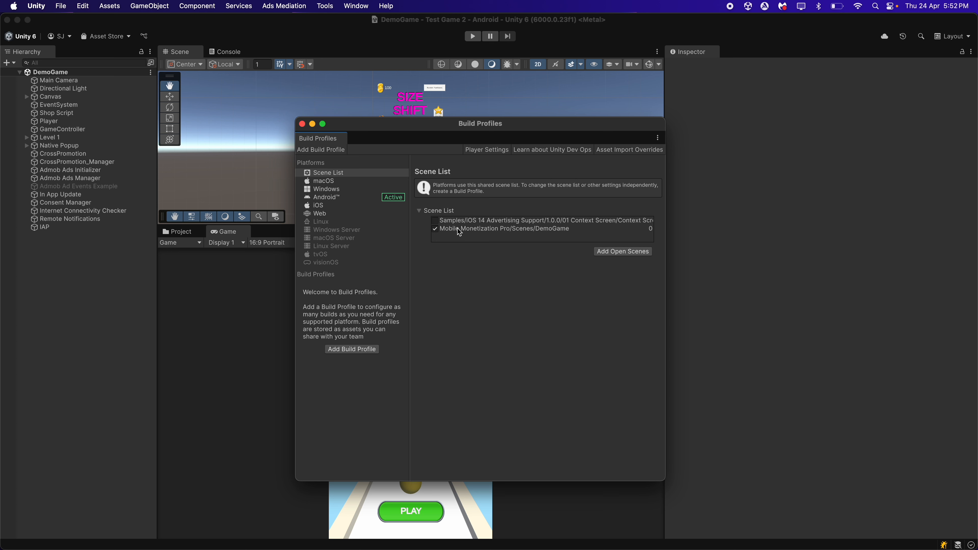
pyautogui.click(337, 199)
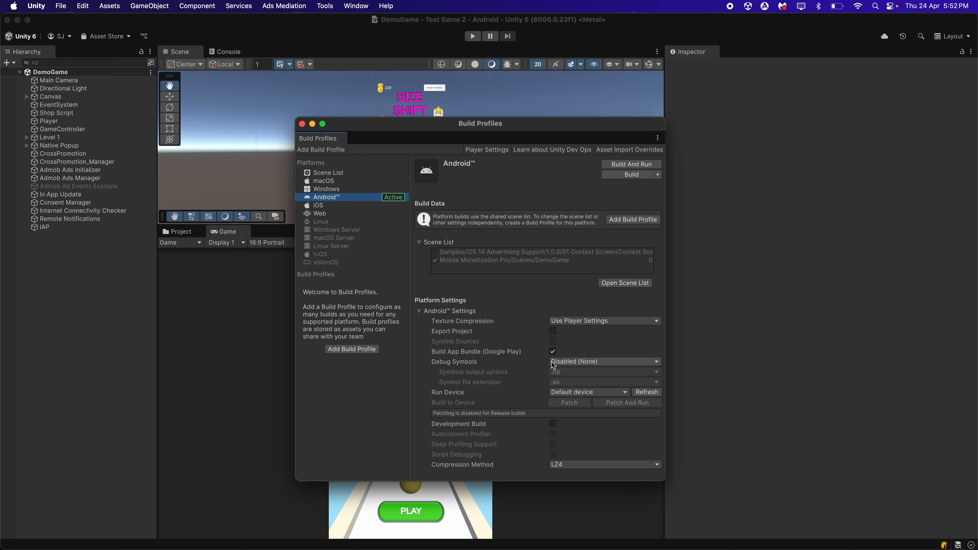
pyautogui.click(554, 352)
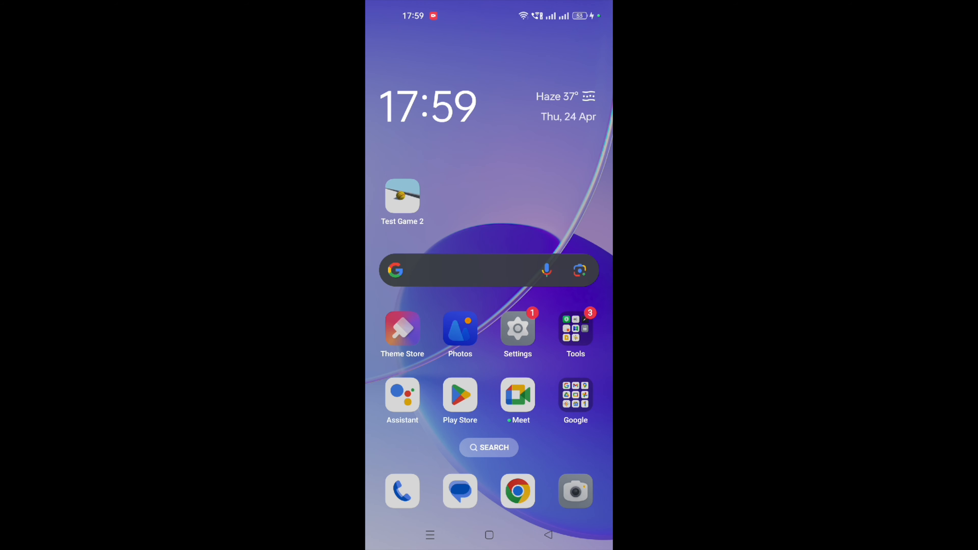
# - Launch Test Game 2 on the Android phone, allow its notifications, and dismiss the restarted-ads popup
pyautogui.click(402, 196)
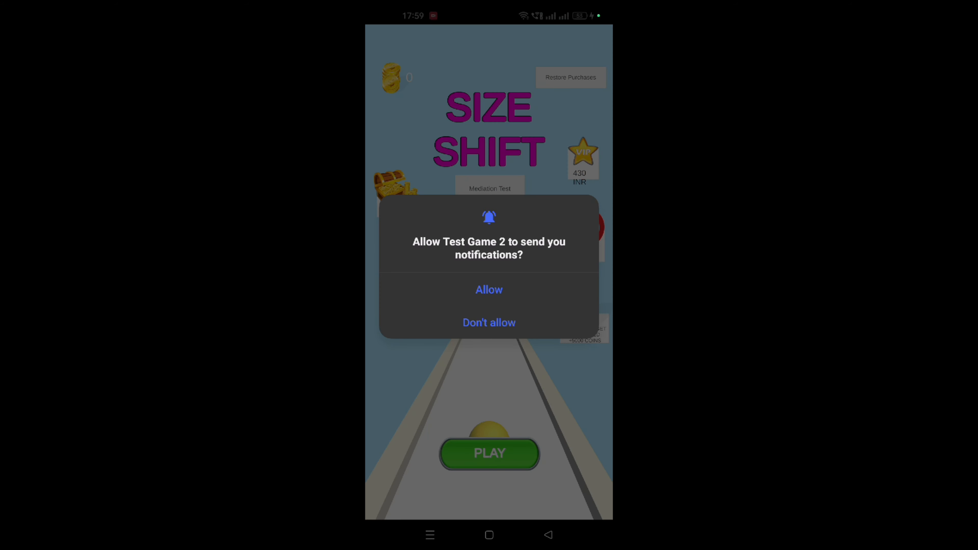
pyautogui.click(512, 291)
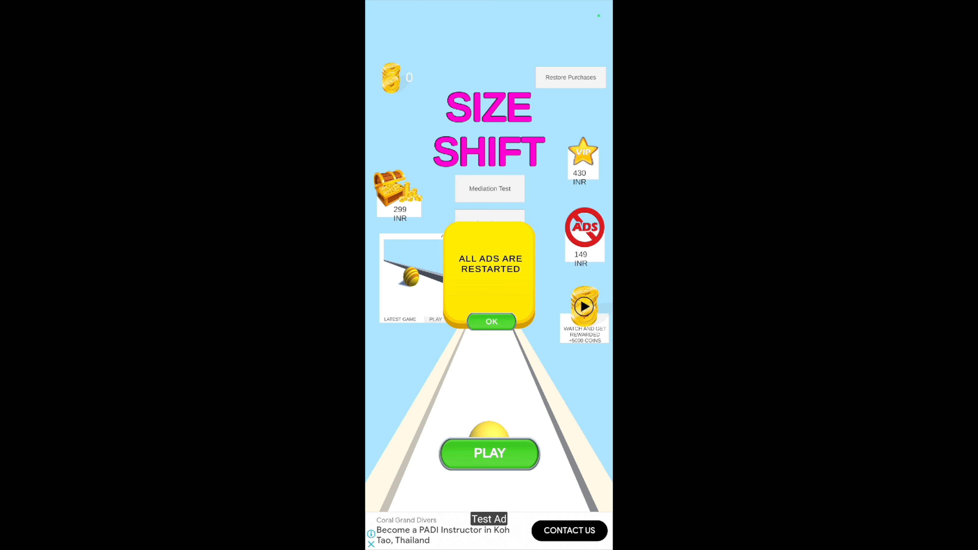
pyautogui.click(497, 324)
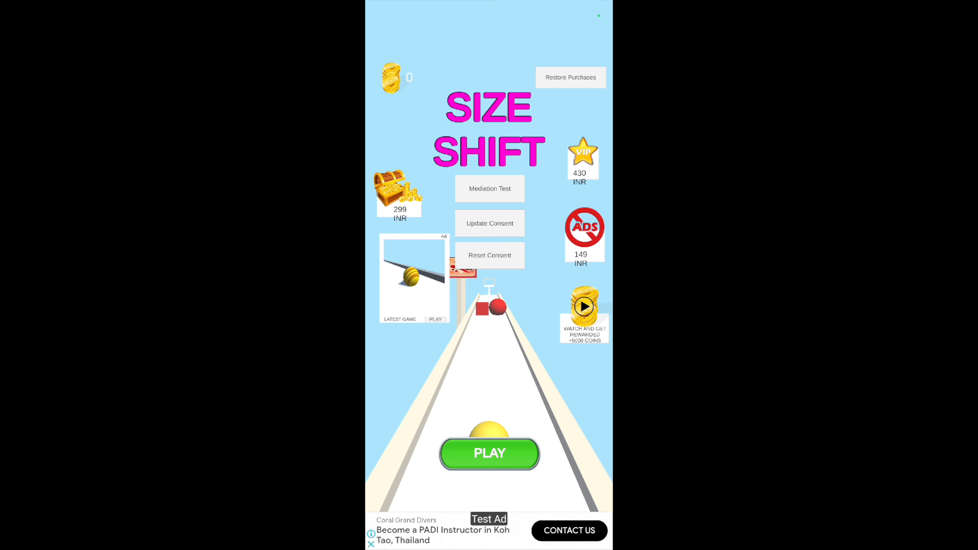
# - Buy the Remove Ads item through Google Play, decline the Play Points offer, and dismiss the game's ads-removed popup
pyautogui.click(584, 227)
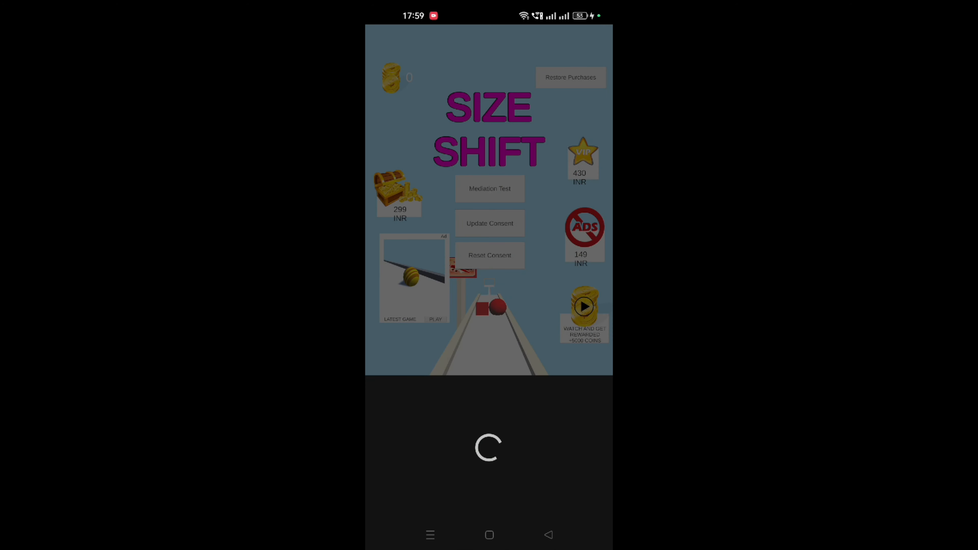
pyautogui.click(519, 499)
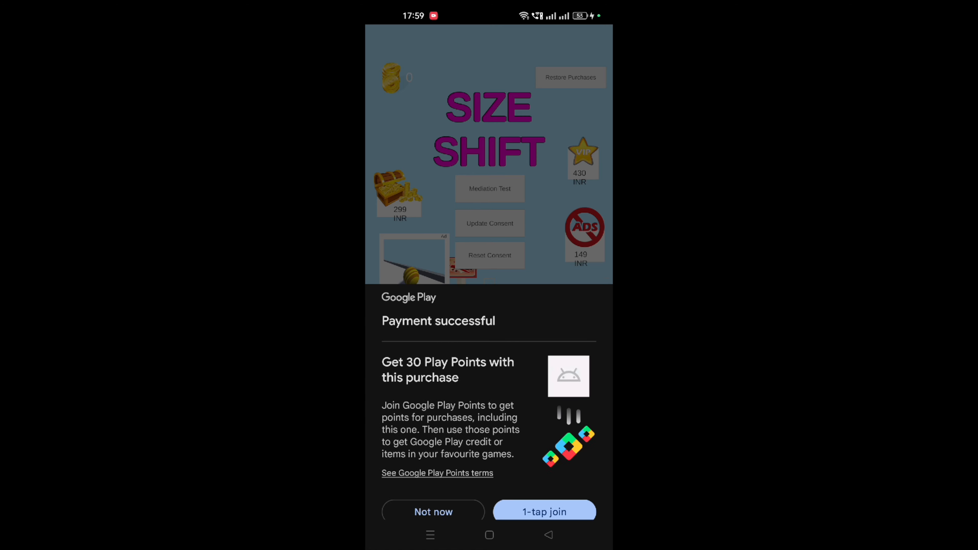
pyautogui.click(466, 498)
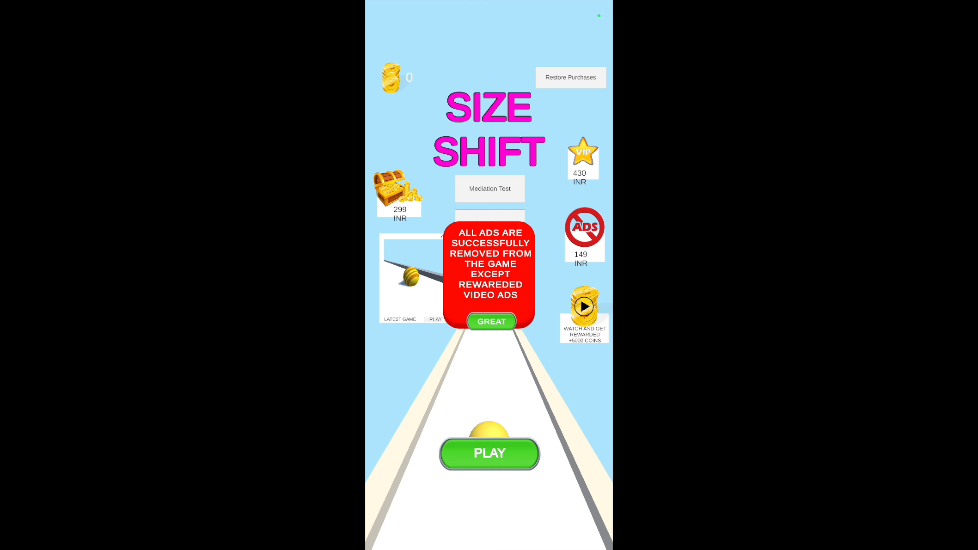
pyautogui.click(512, 322)
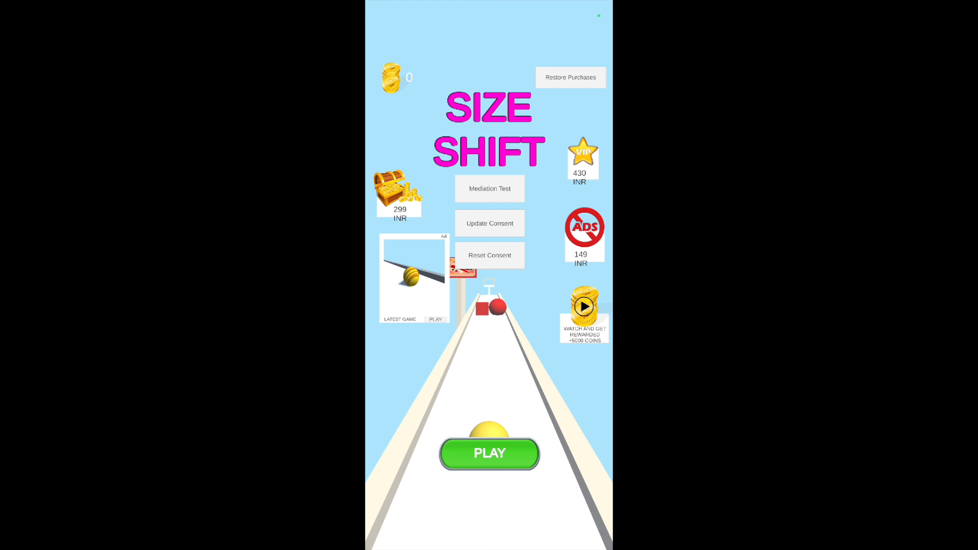